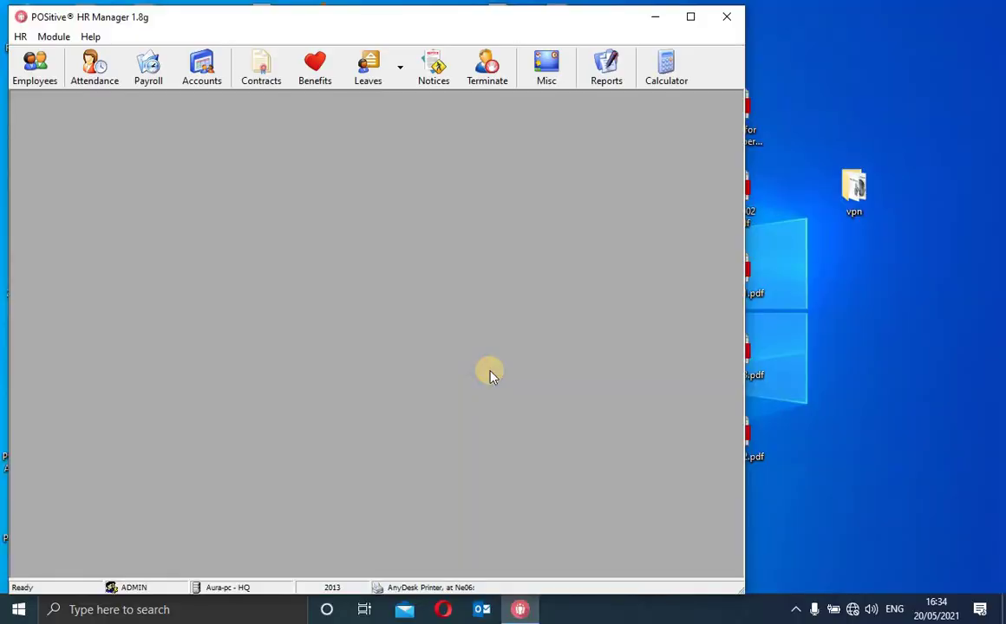
- Open the Staff Payroll view and load the employee's record through the advanced staff search
click(690, 20)
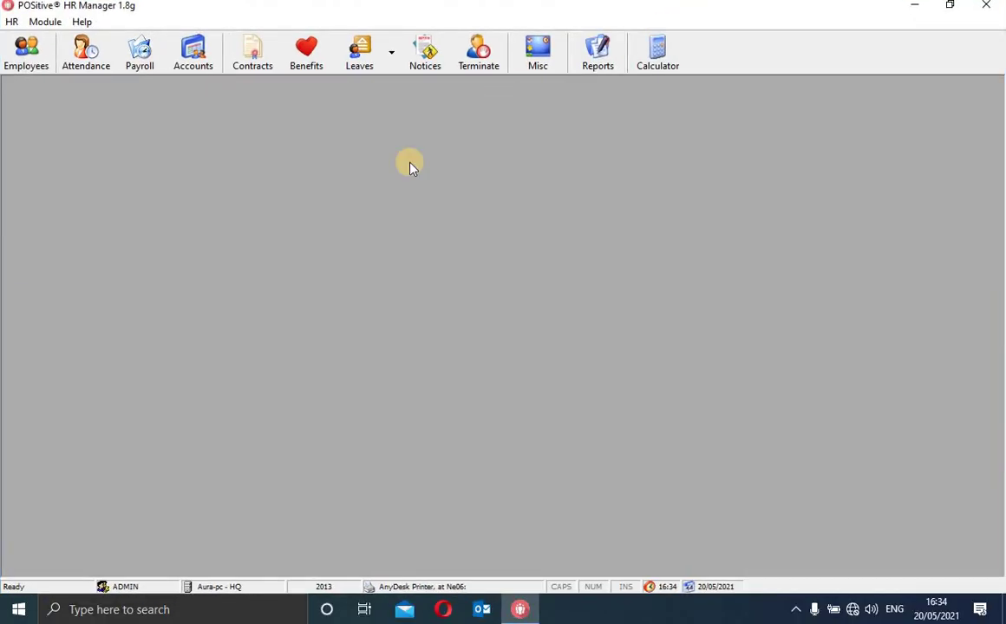
click(141, 61)
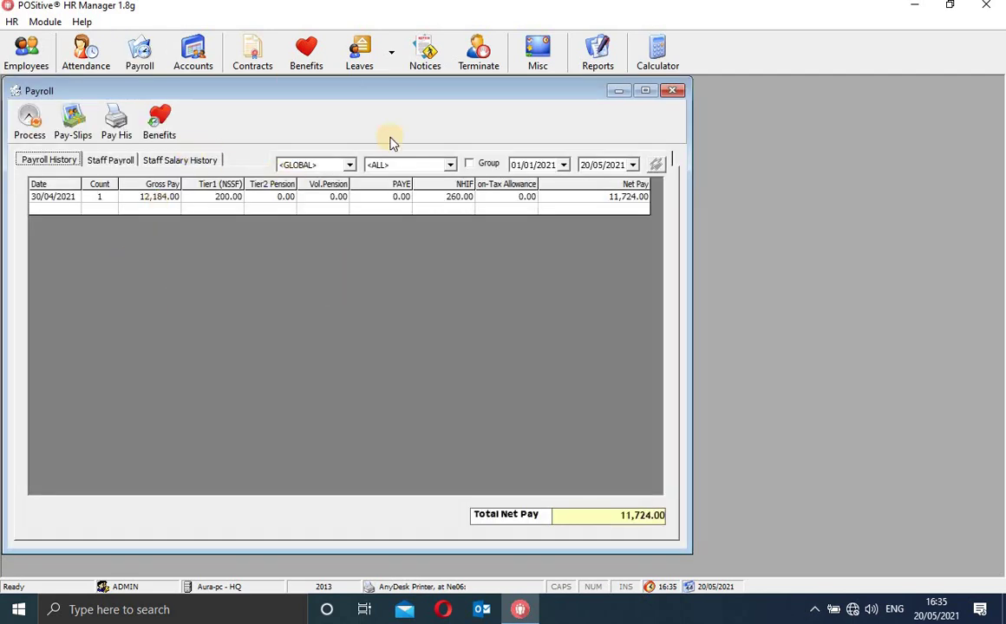
click(111, 161)
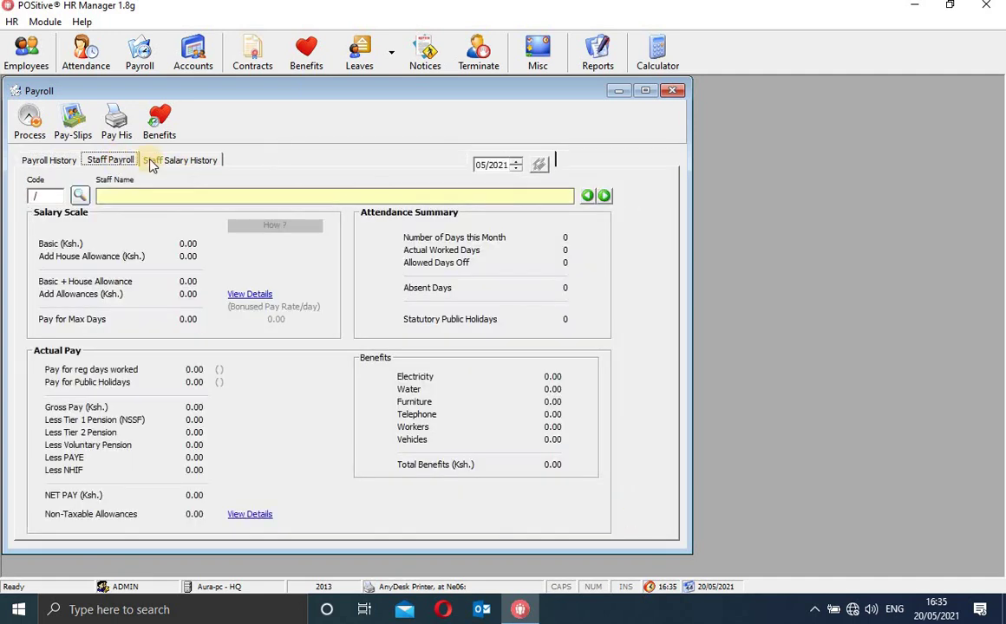
click(80, 196)
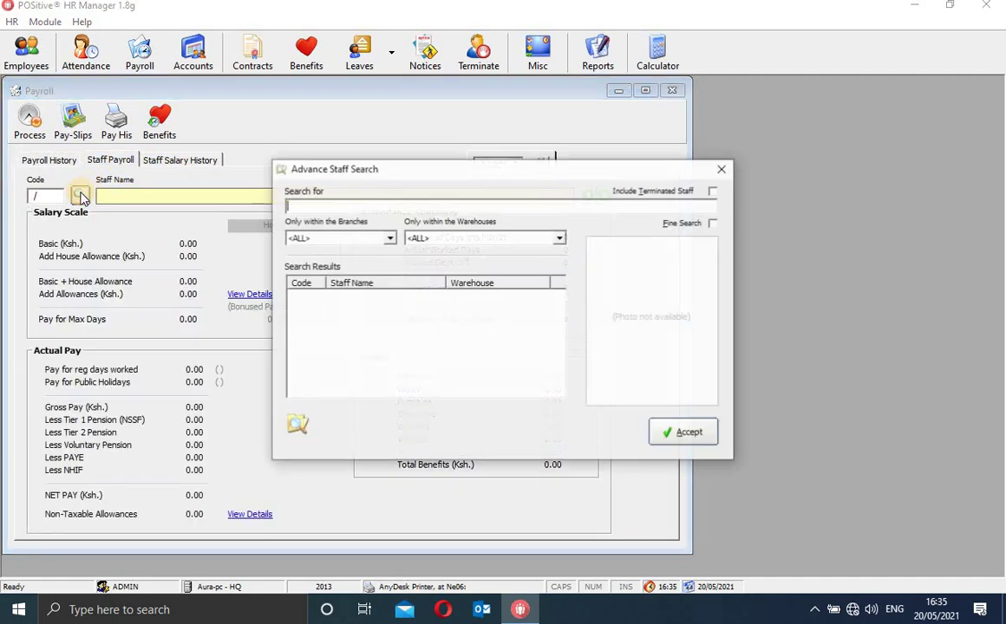
text(gab)
key(Return)
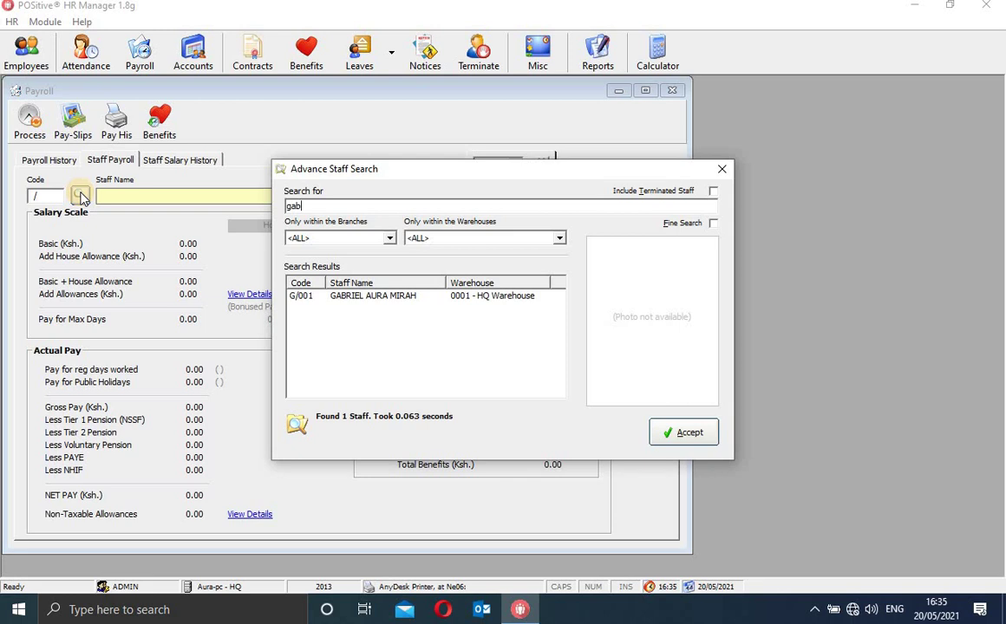
click(400, 298)
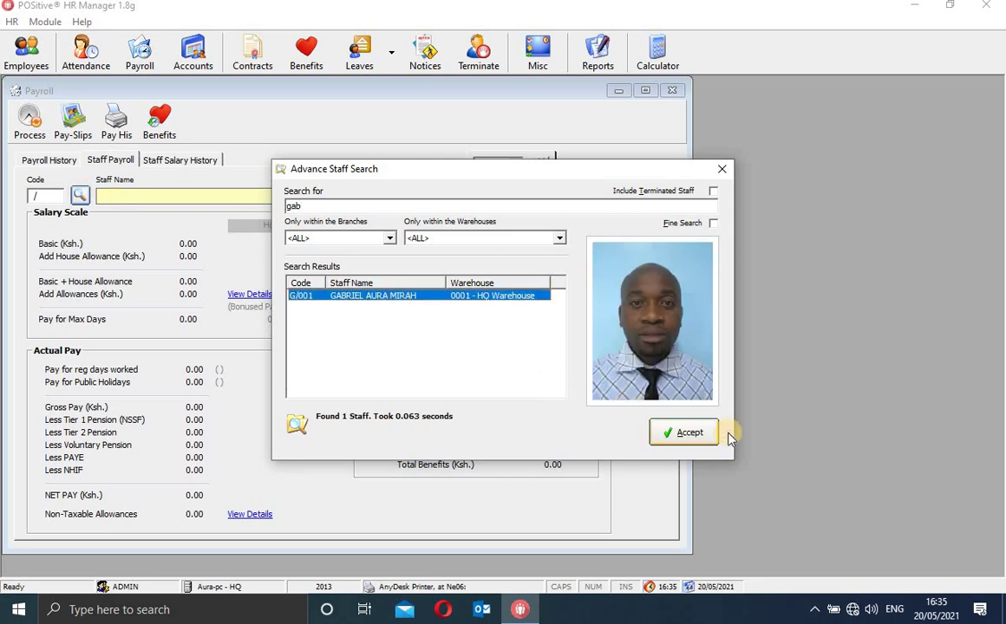
click(688, 435)
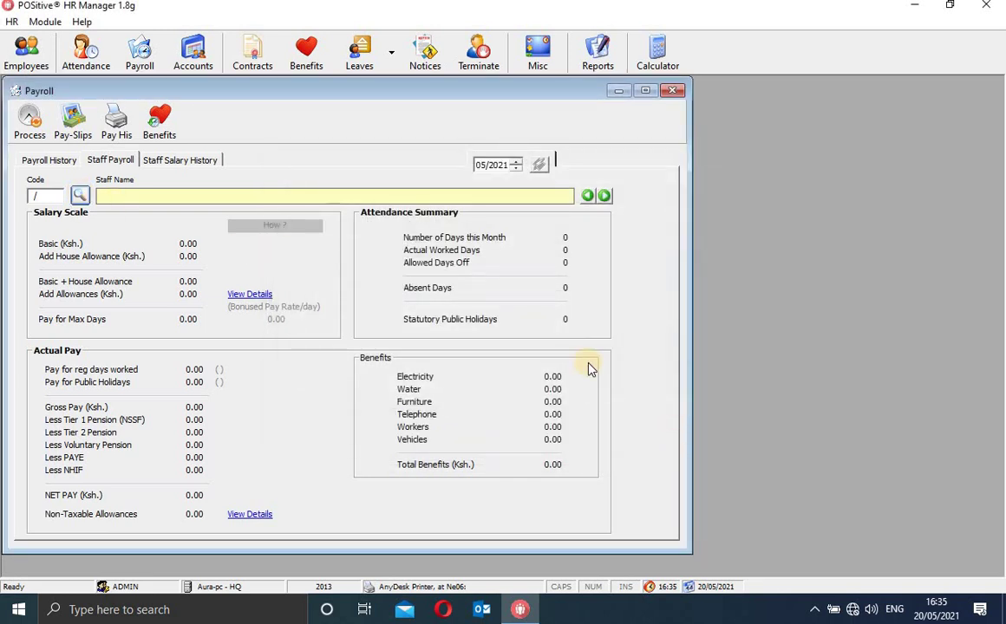
- Display the employee's payroll for 04/2021 and close the payroll window
click(482, 166)
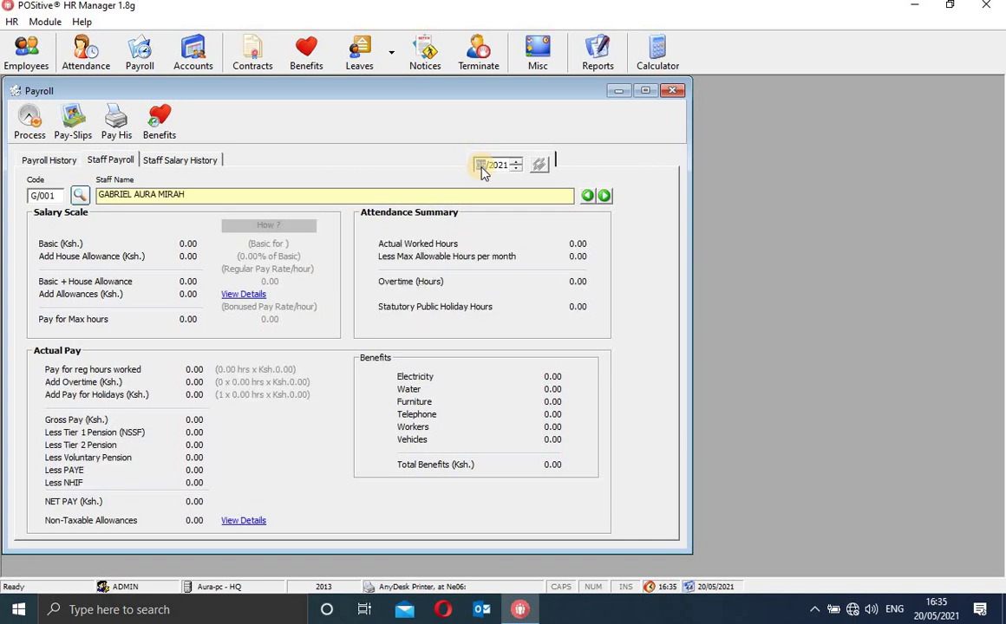
key(Down)
click(539, 165)
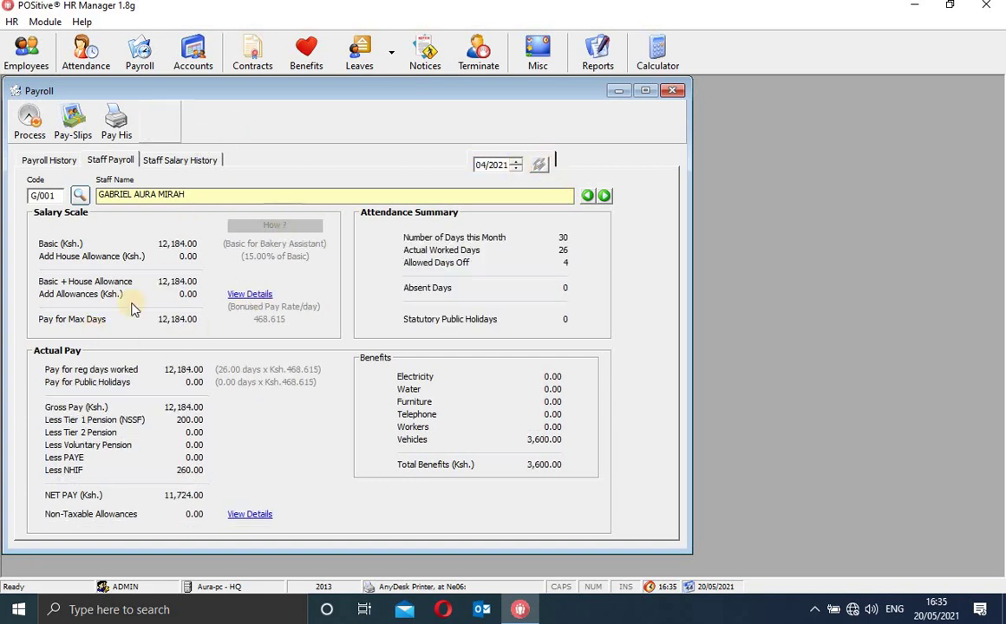
drag(500, 94, 586, 106)
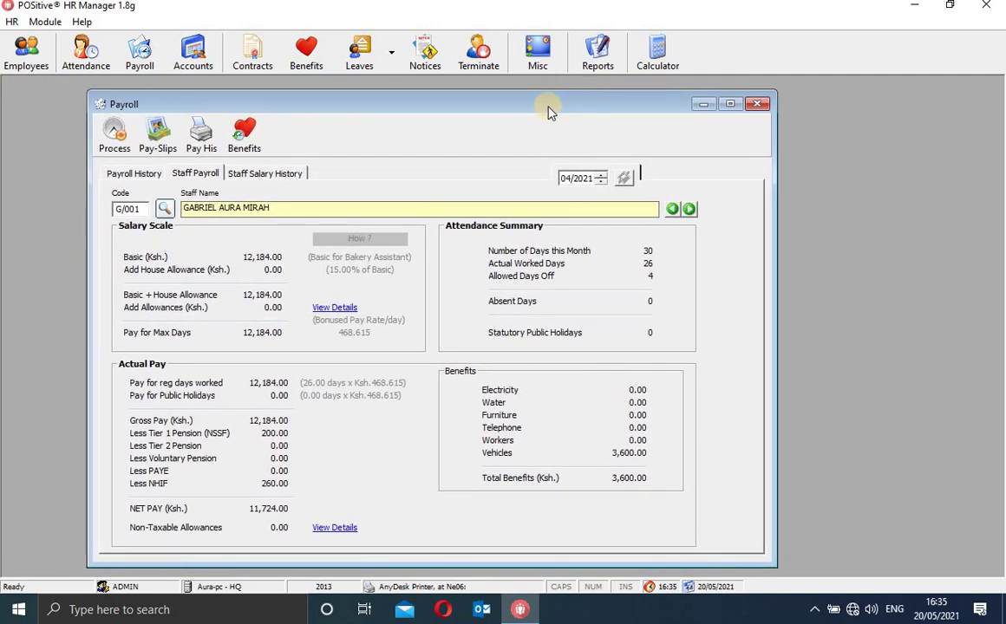
click(758, 106)
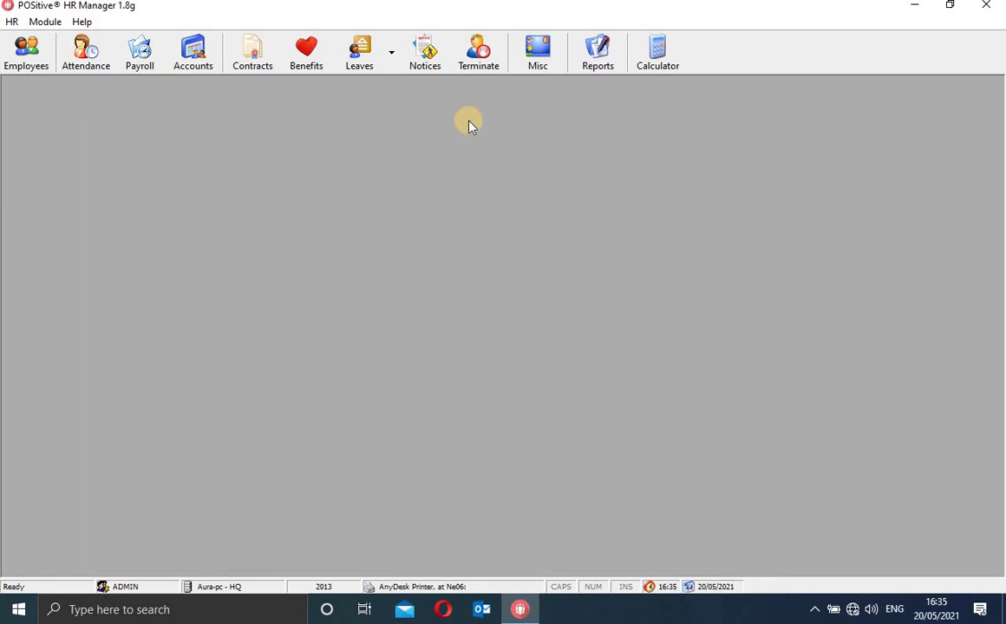
- Open the Probations and Contracts Manager and filter it to Permanents in 0001 - HQ Warehouse
click(252, 53)
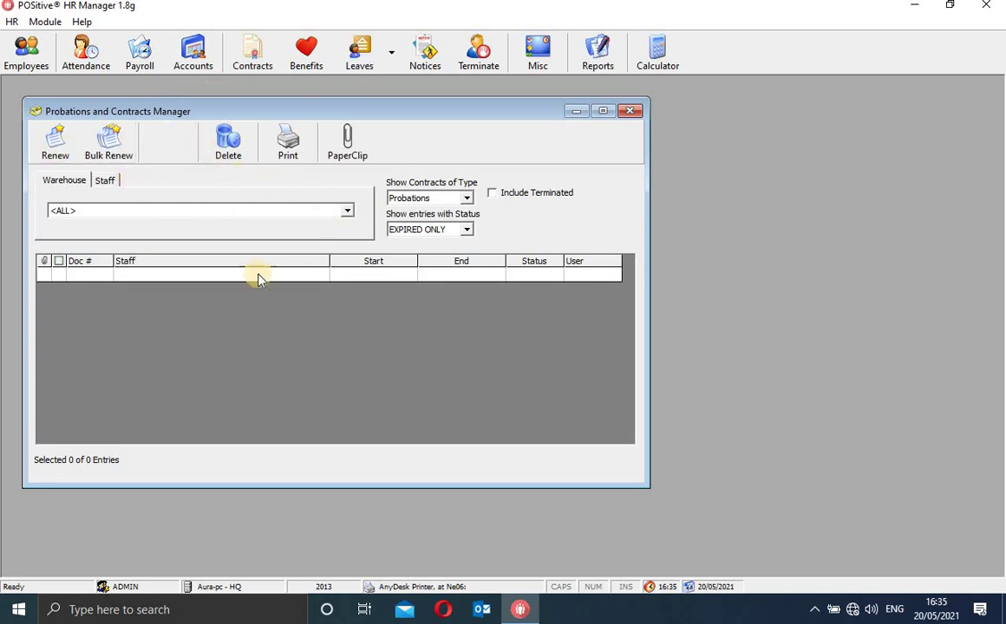
click(467, 230)
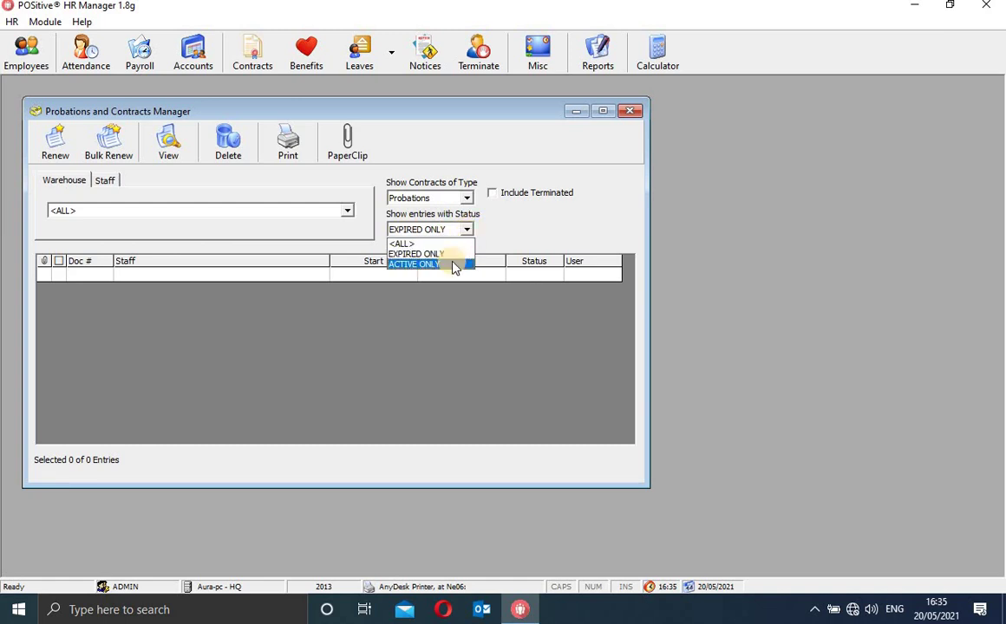
click(466, 229)
click(467, 198)
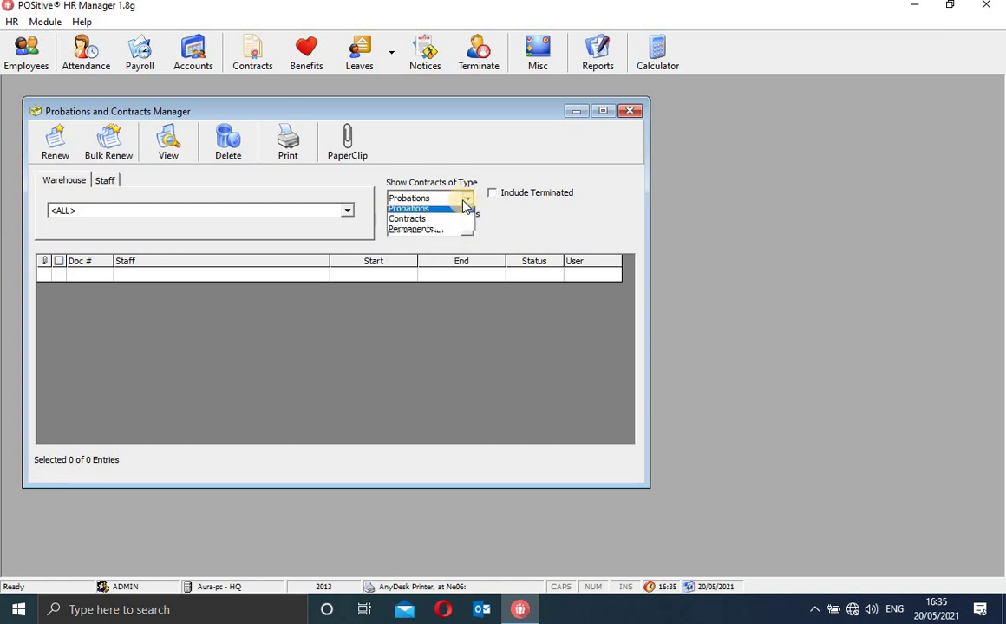
click(455, 241)
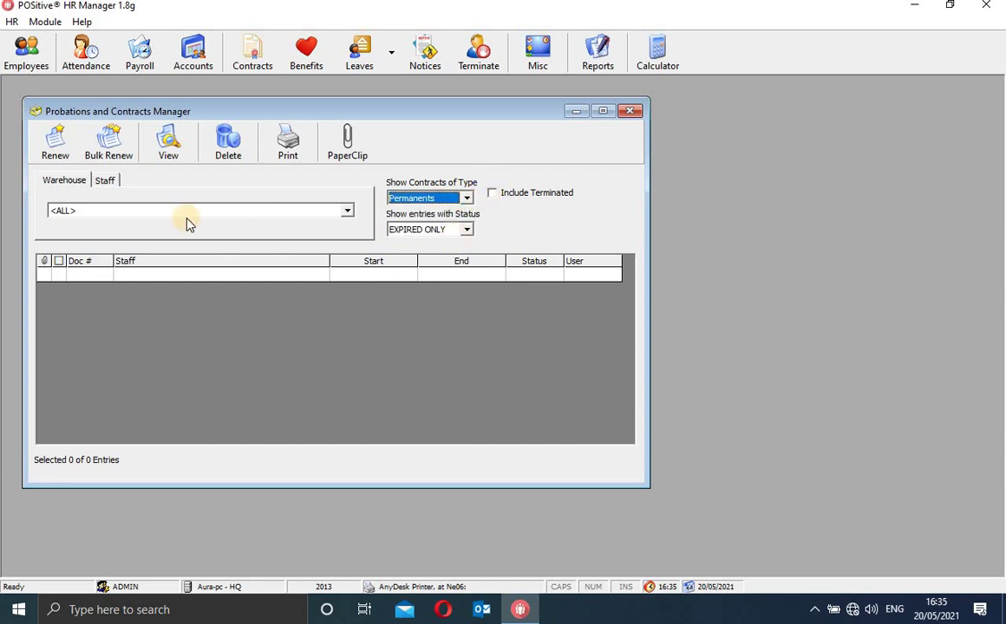
click(347, 211)
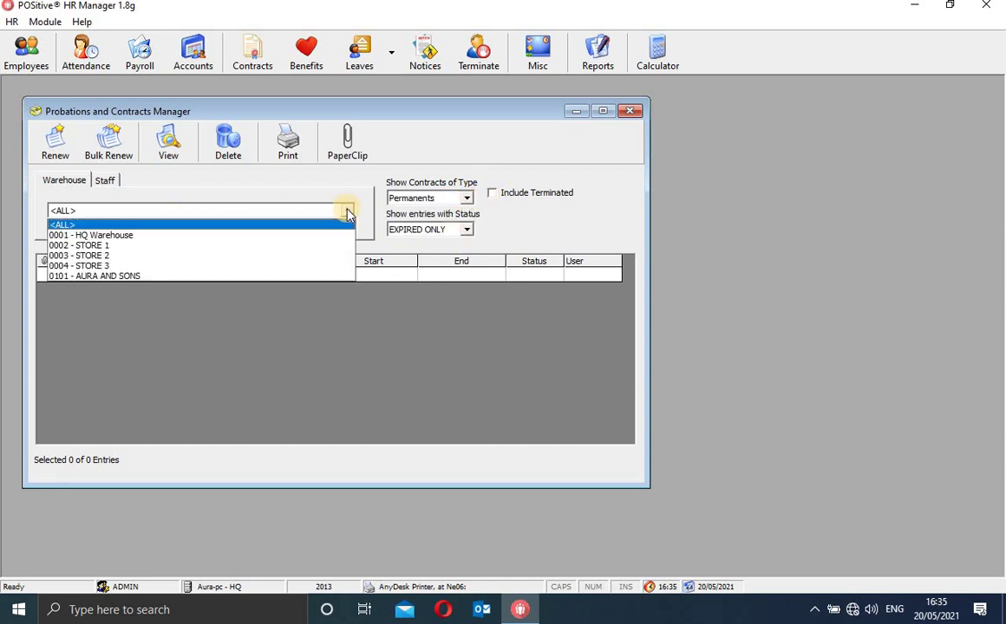
click(287, 236)
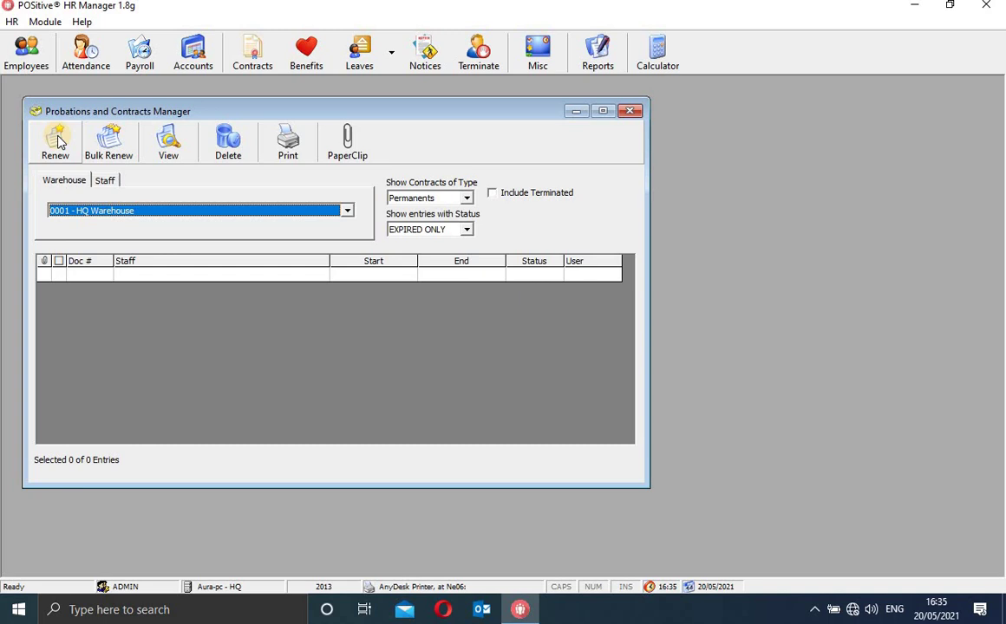
- Switch the contracts filter to an individual staff member and select the employee through the advanced staff search
click(104, 180)
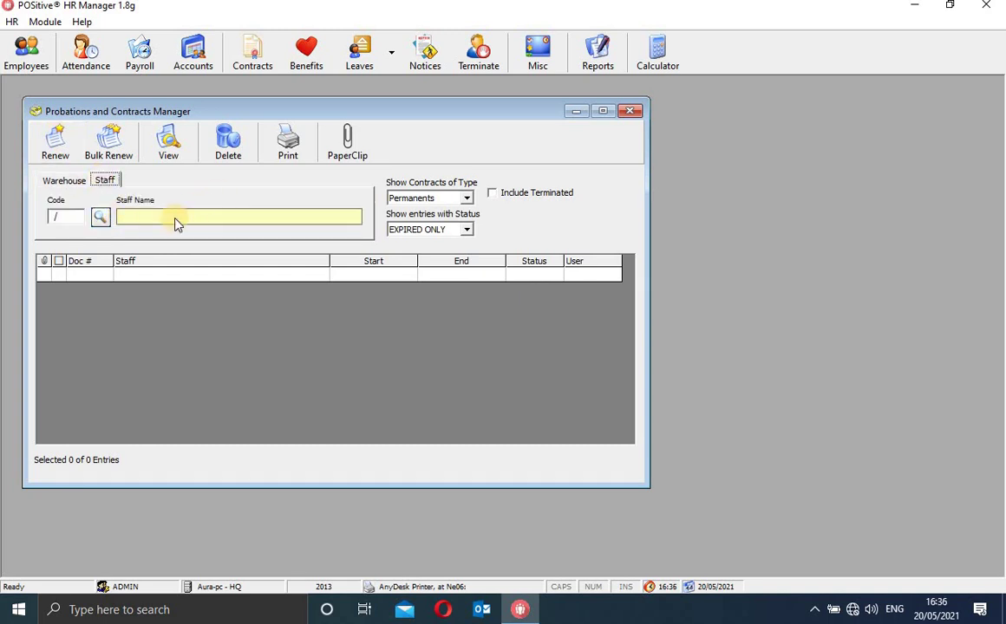
click(101, 220)
text(gab)
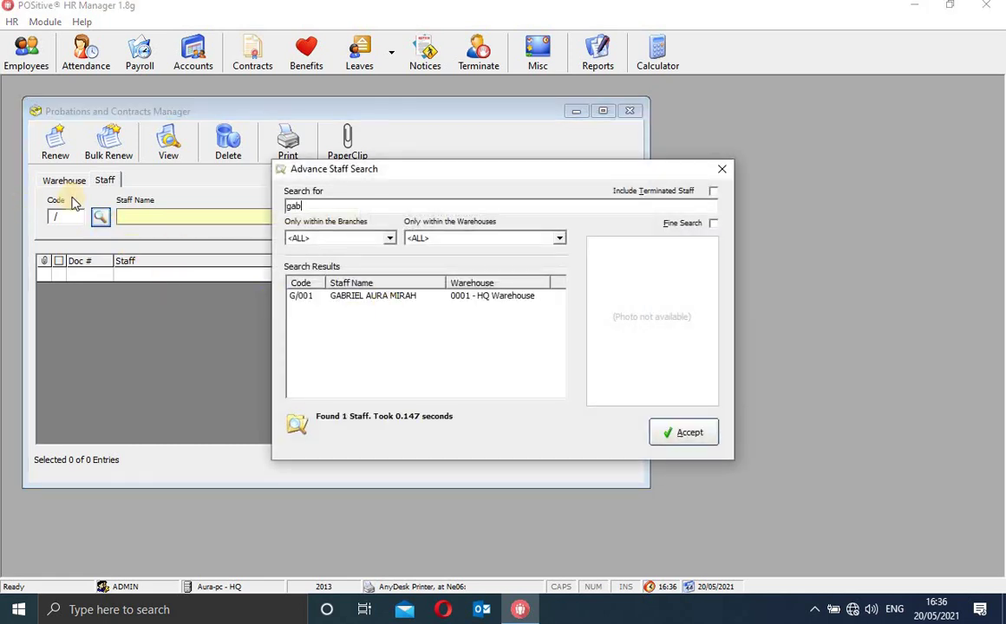
click(354, 297)
click(672, 434)
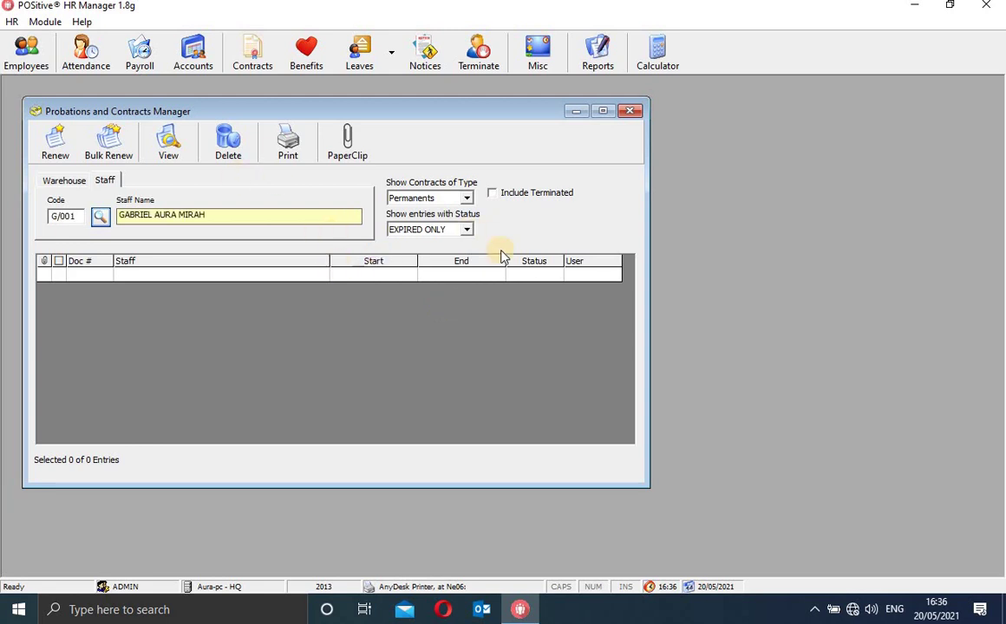
- Show the employee's entries of type Contracts, first with status <ALL> and finally with EXPIRED ONLY
click(467, 200)
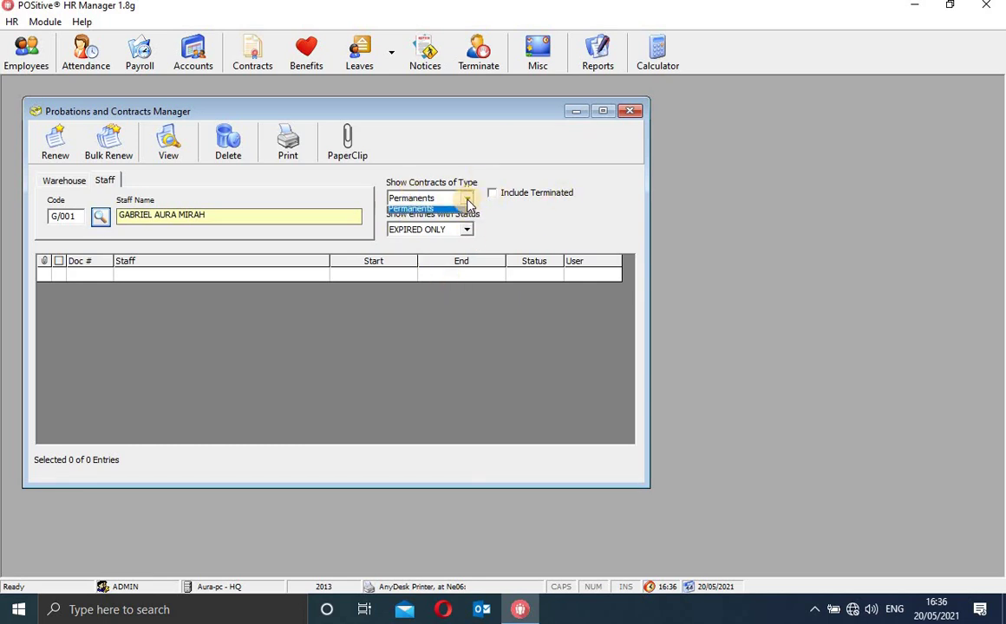
click(412, 232)
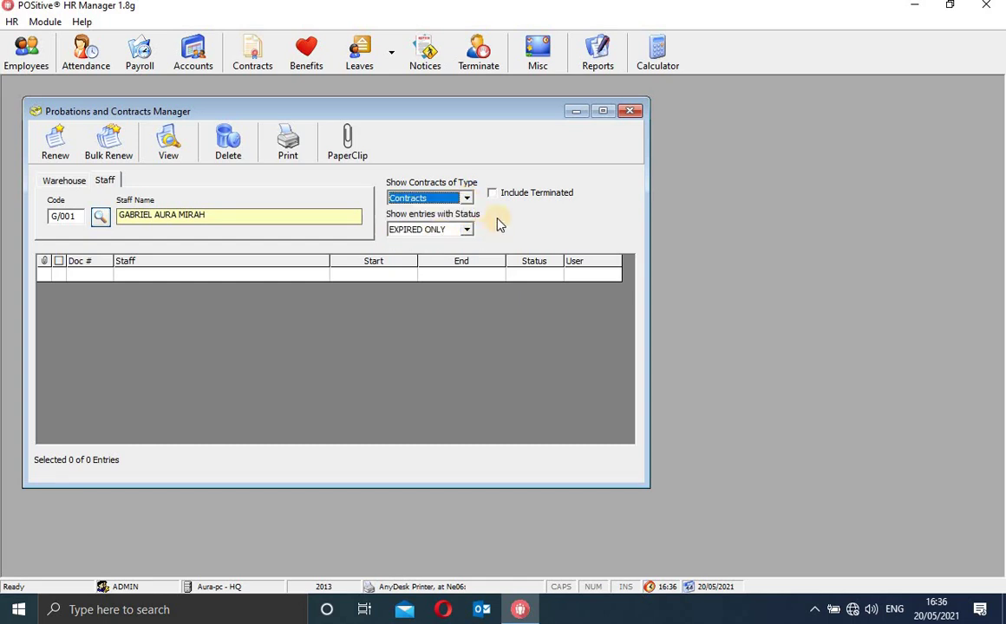
click(467, 231)
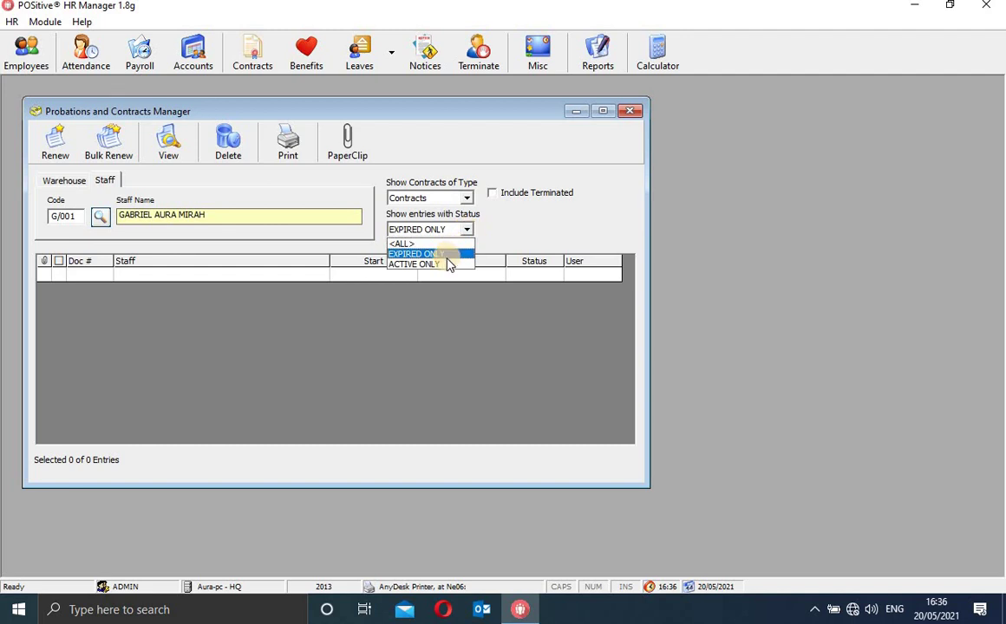
click(448, 247)
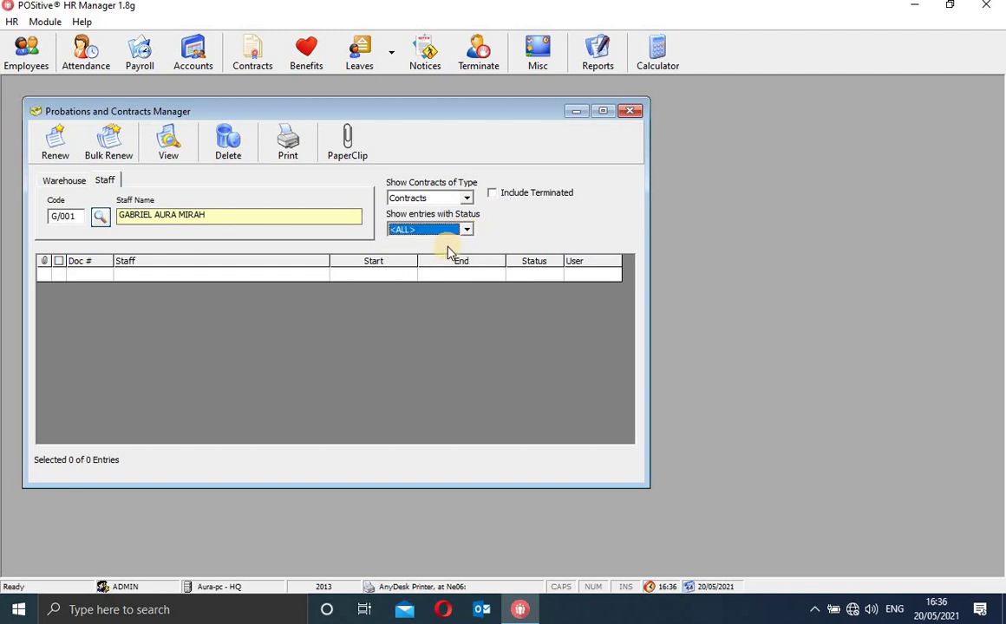
click(463, 231)
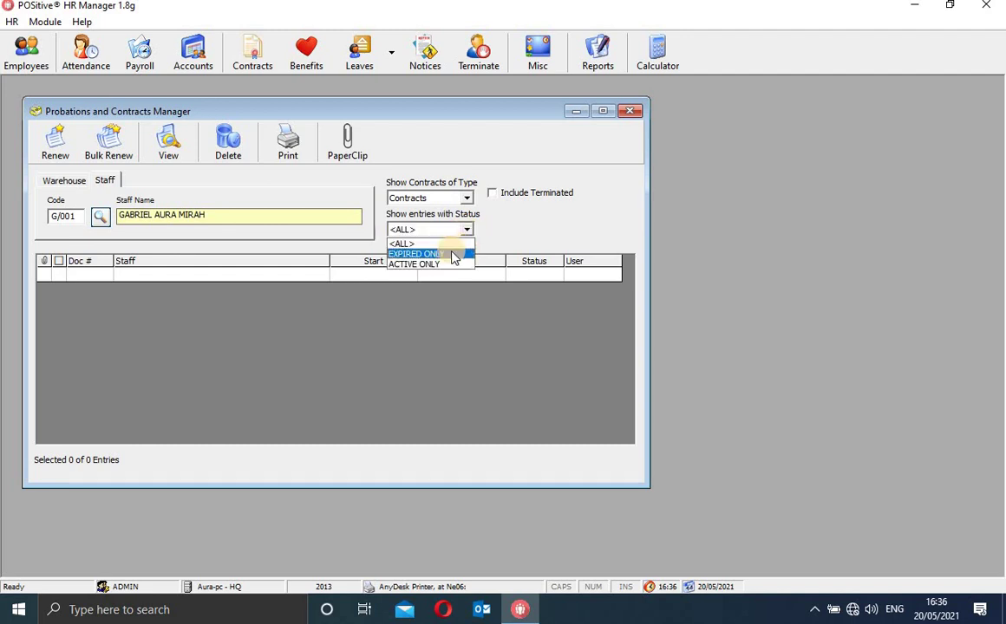
click(450, 254)
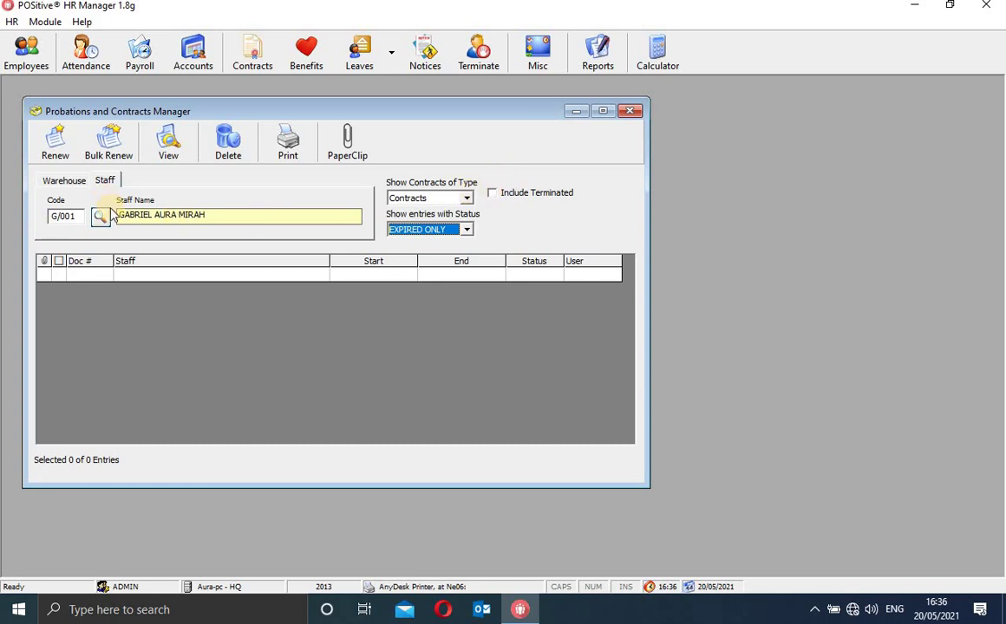
- Filter the contracts by 0001 - HQ Warehouse and view the contract renewal form, closing it without adding a contract
click(73, 180)
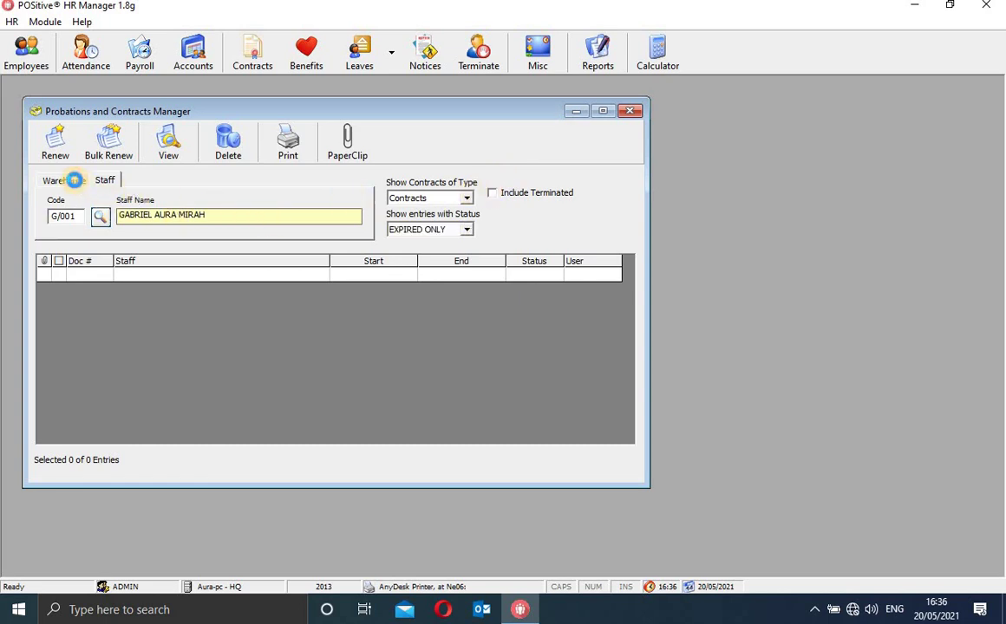
click(348, 211)
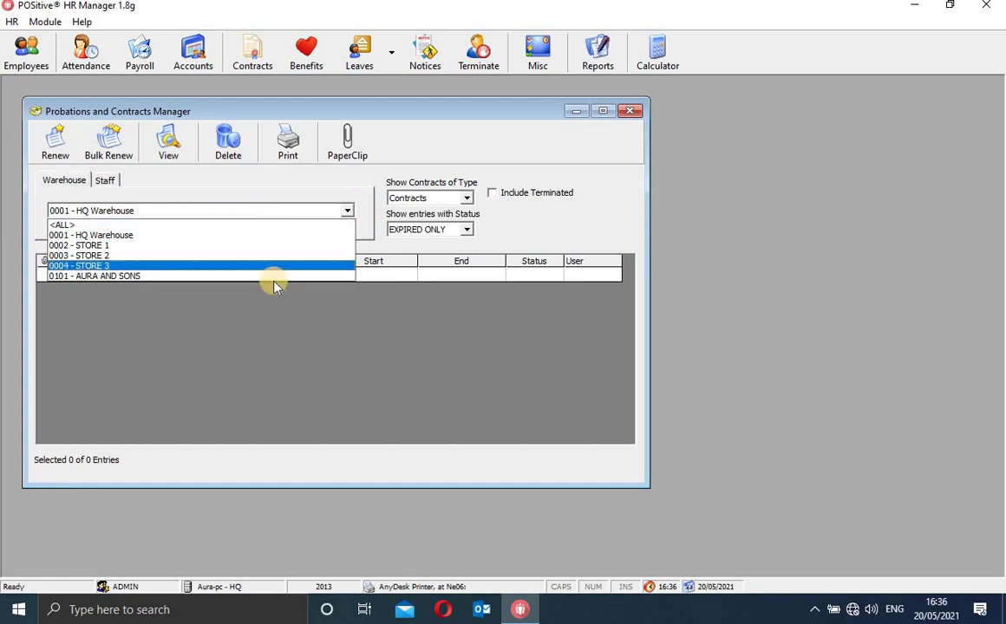
click(265, 236)
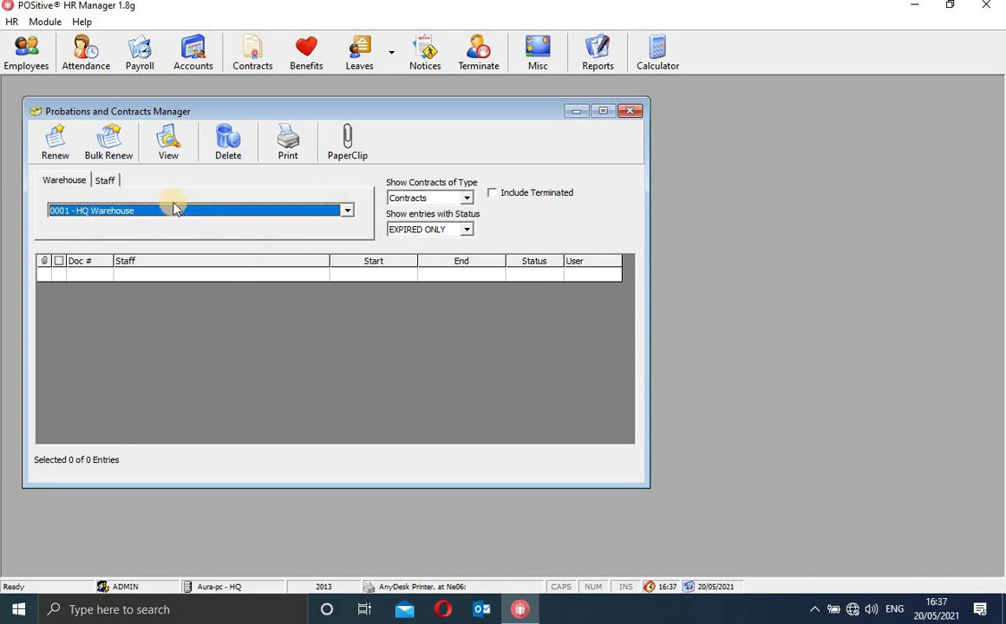
click(54, 152)
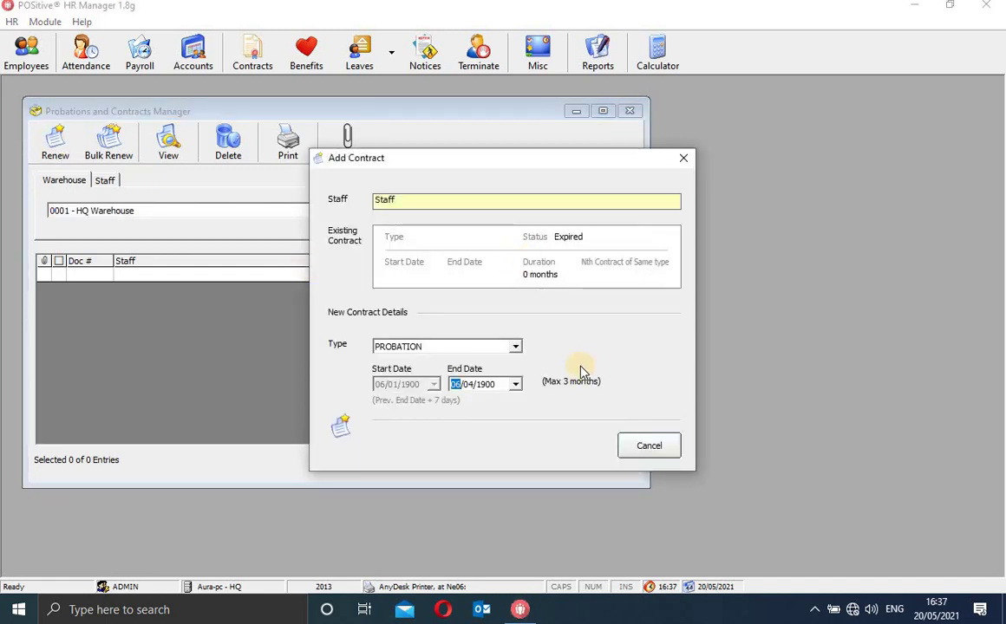
click(684, 161)
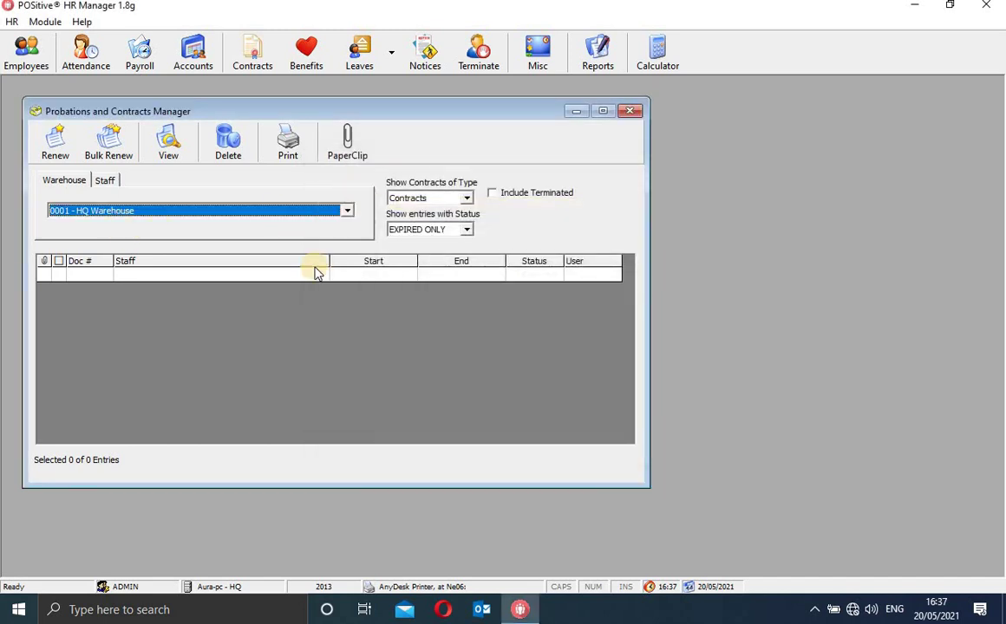
click(58, 275)
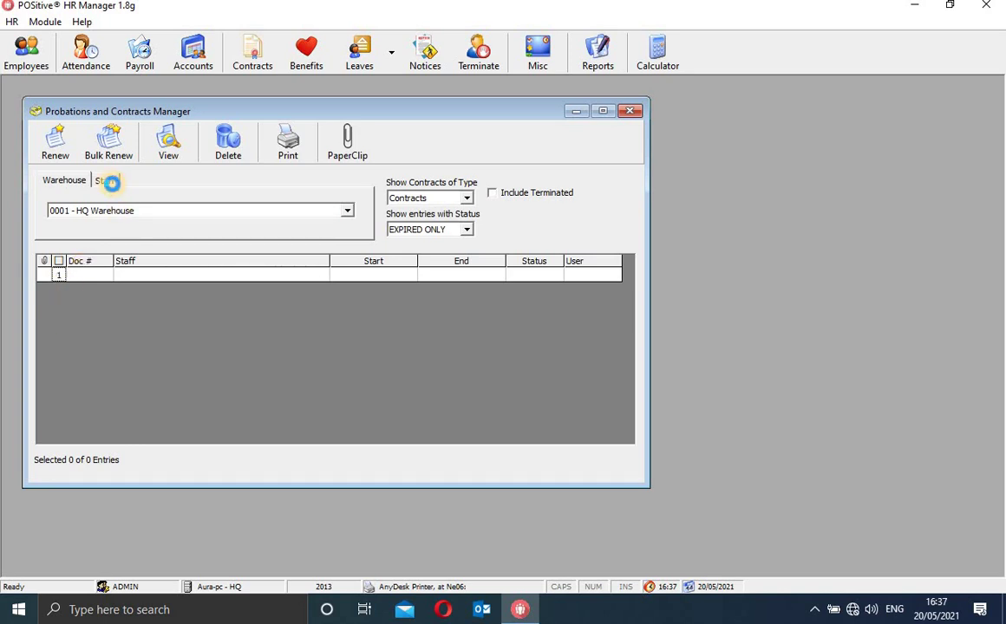
- Return to the individual staff filter and view the employee's contract renewal form, closing it without adding a contract
click(111, 187)
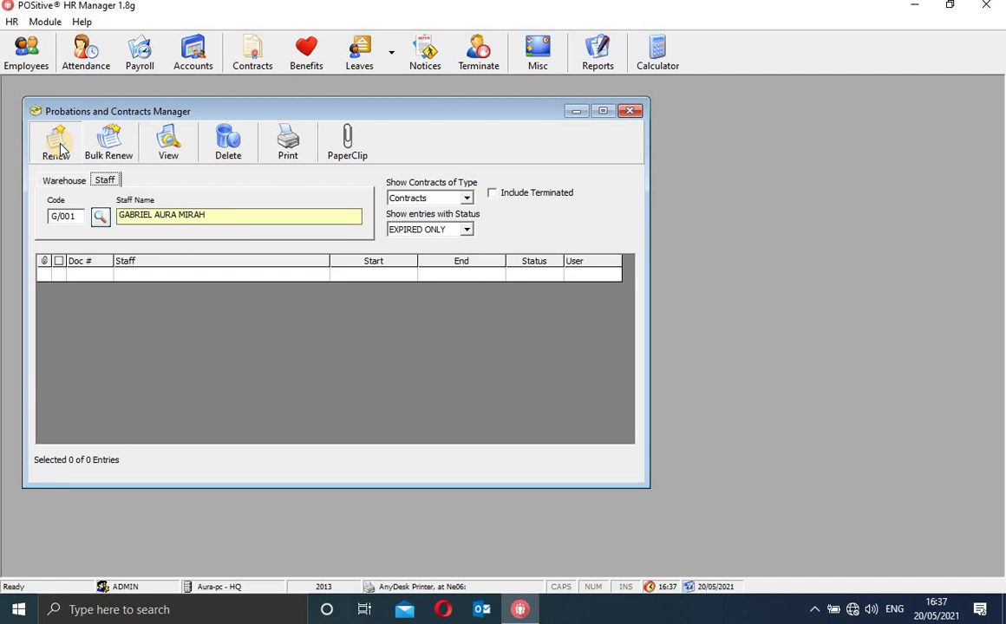
click(56, 146)
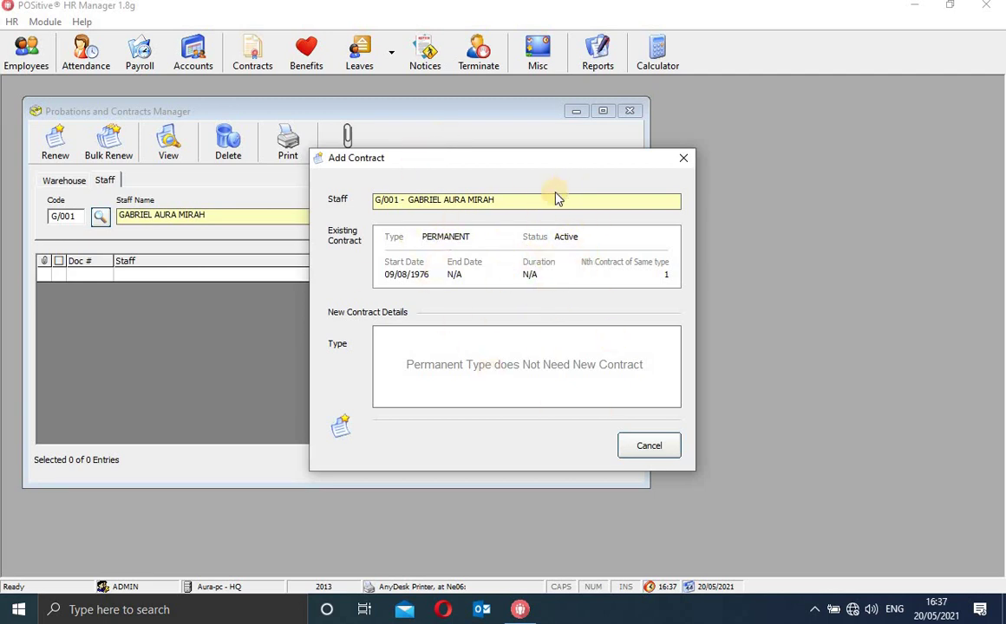
click(683, 158)
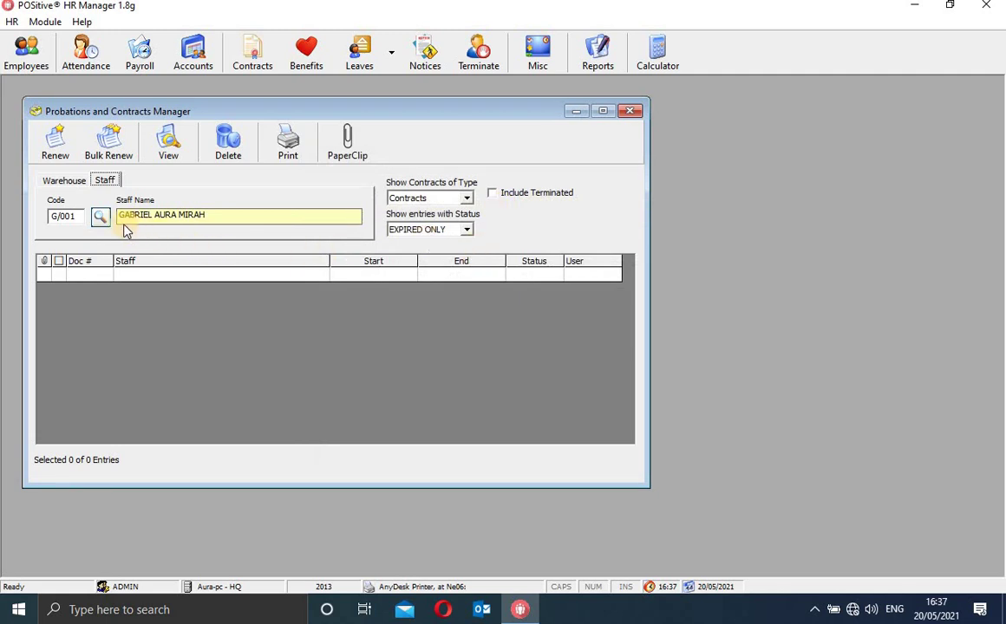
- Return to the 0001 - HQ Warehouse filter and choose CONTRACT as the new contract type in the renewal form
click(100, 217)
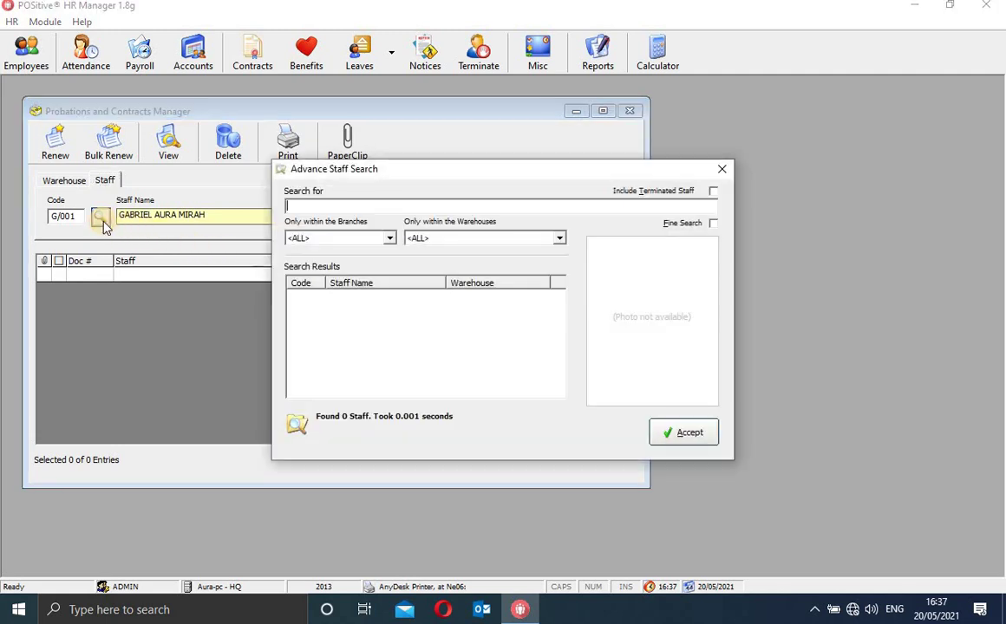
click(723, 169)
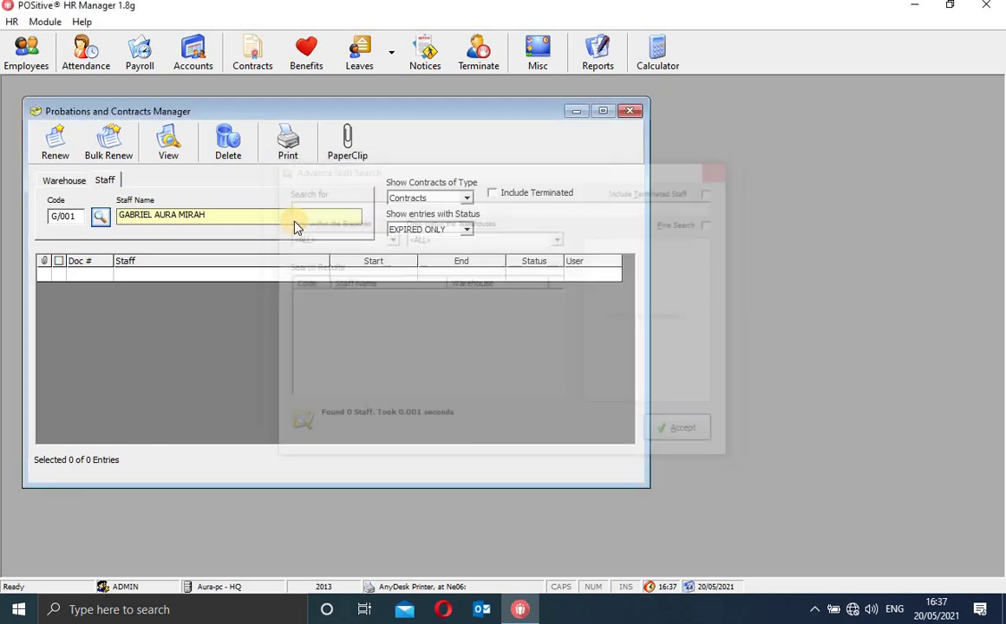
click(76, 179)
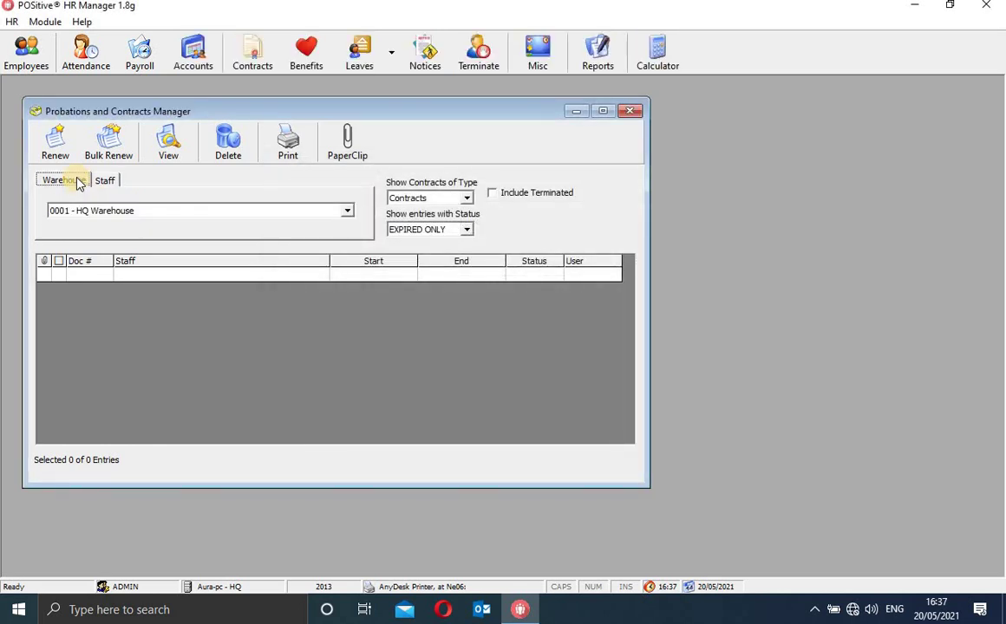
click(65, 157)
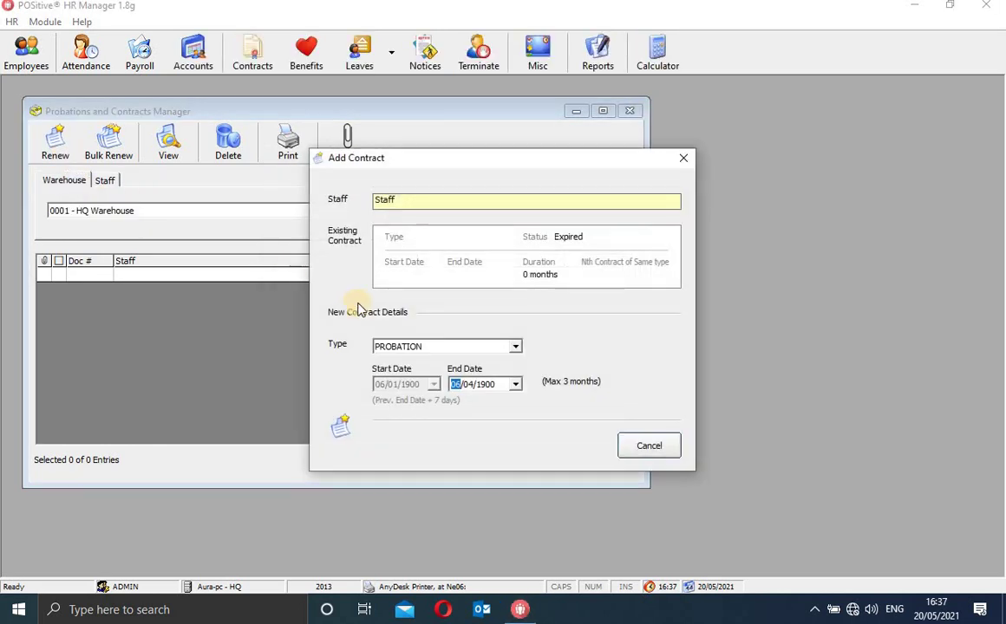
click(515, 347)
click(466, 370)
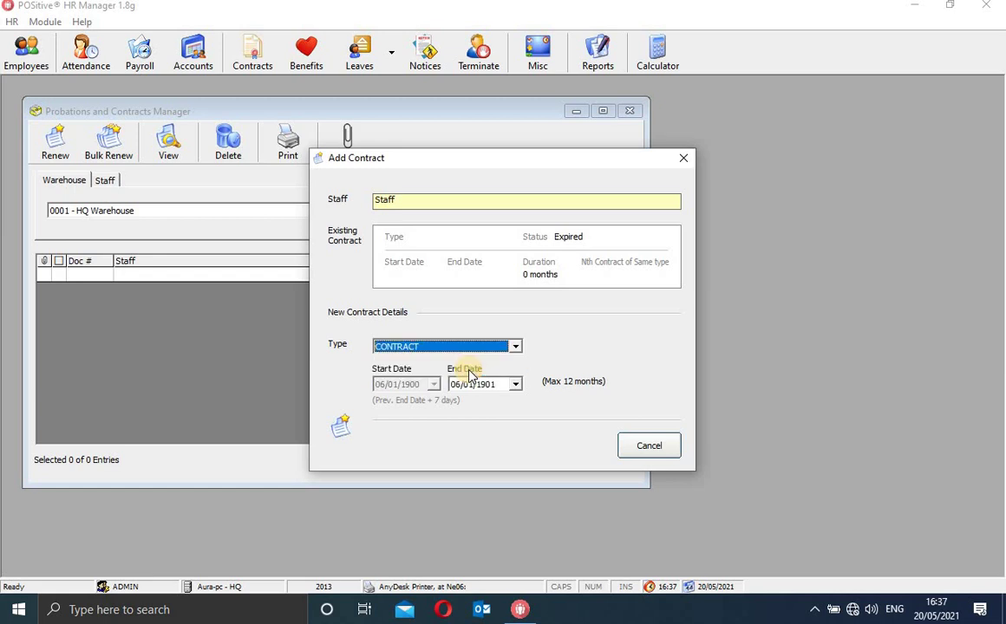
- Set the new contract's end date to 06/09/1901 using the calendar
click(515, 385)
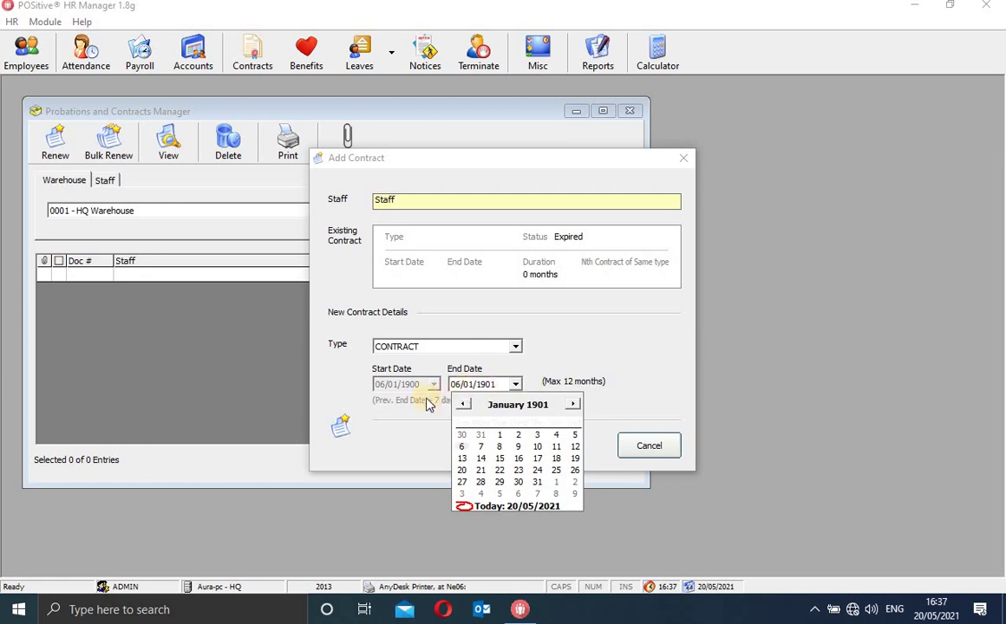
click(574, 405)
click(574, 405)
click(575, 404)
click(575, 405)
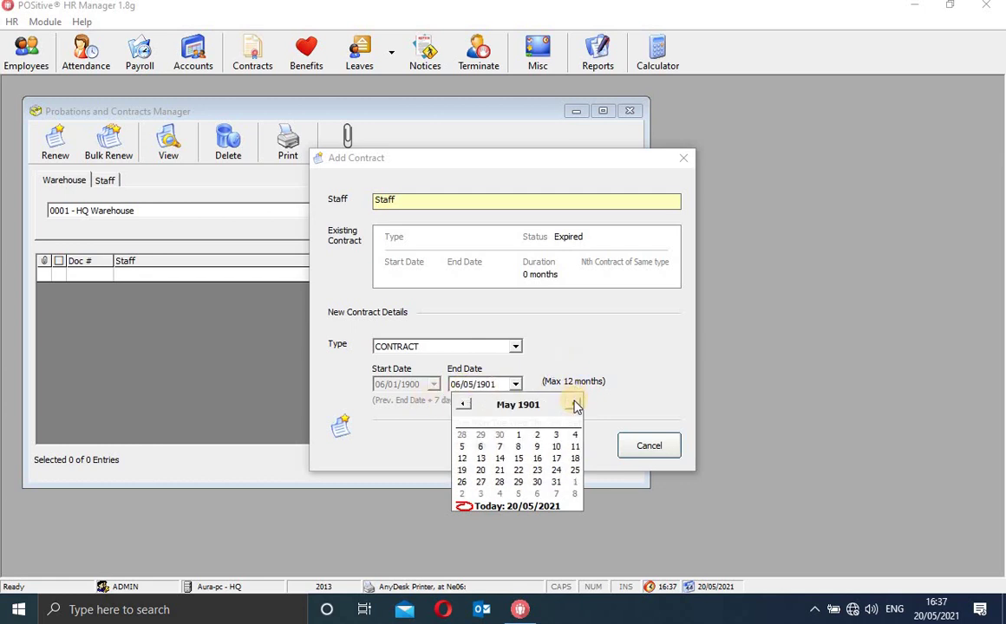
click(575, 405)
click(574, 405)
click(575, 404)
click(575, 405)
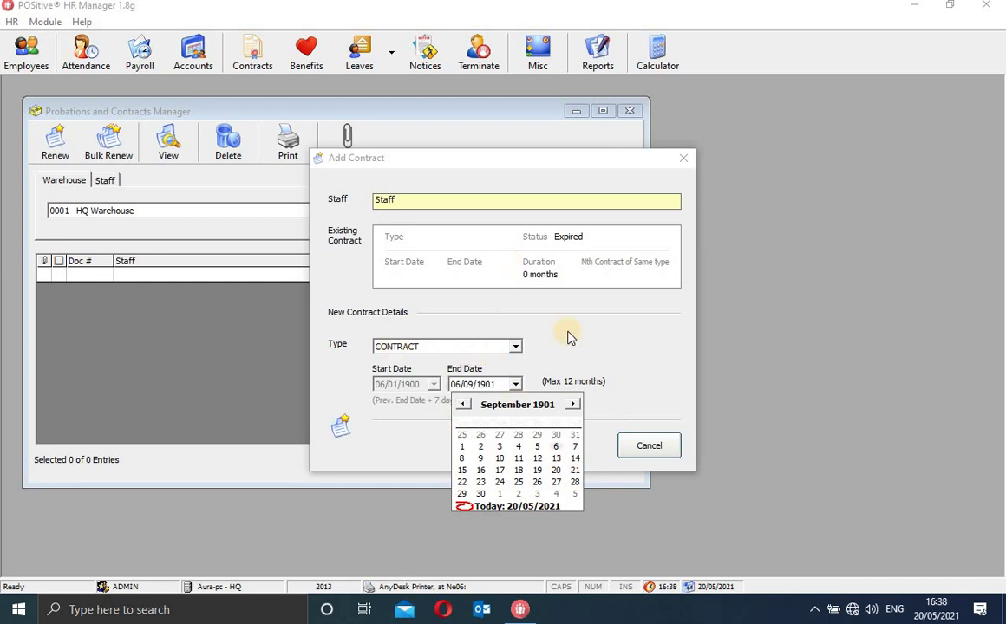
click(595, 354)
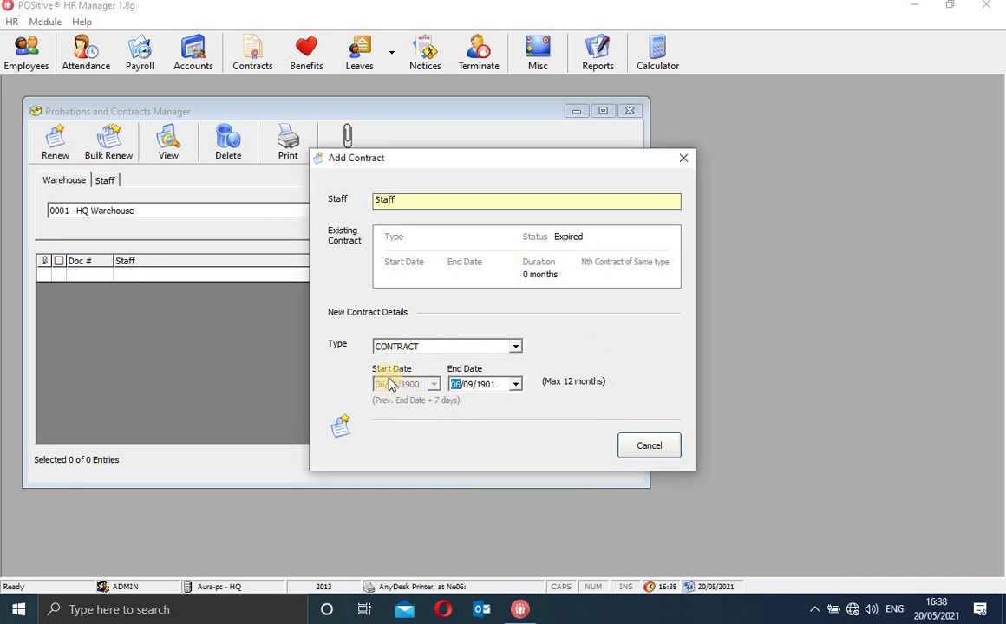
- Change the new contract's end date to 06/03/1902, then close the renewal form without adding the contract
click(515, 384)
click(572, 405)
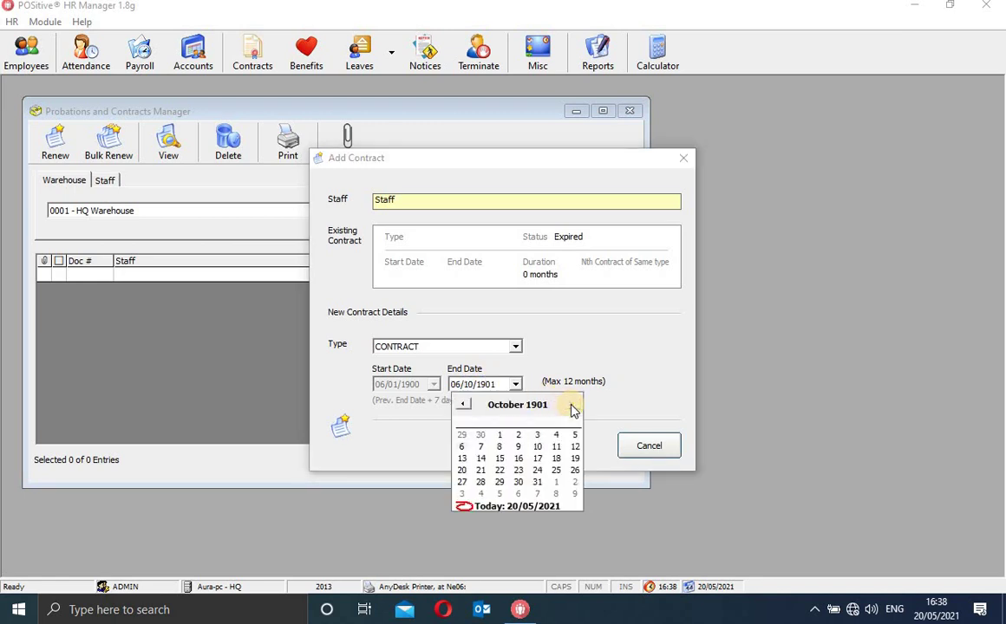
click(571, 405)
click(572, 405)
click(571, 405)
click(572, 404)
click(571, 405)
click(538, 358)
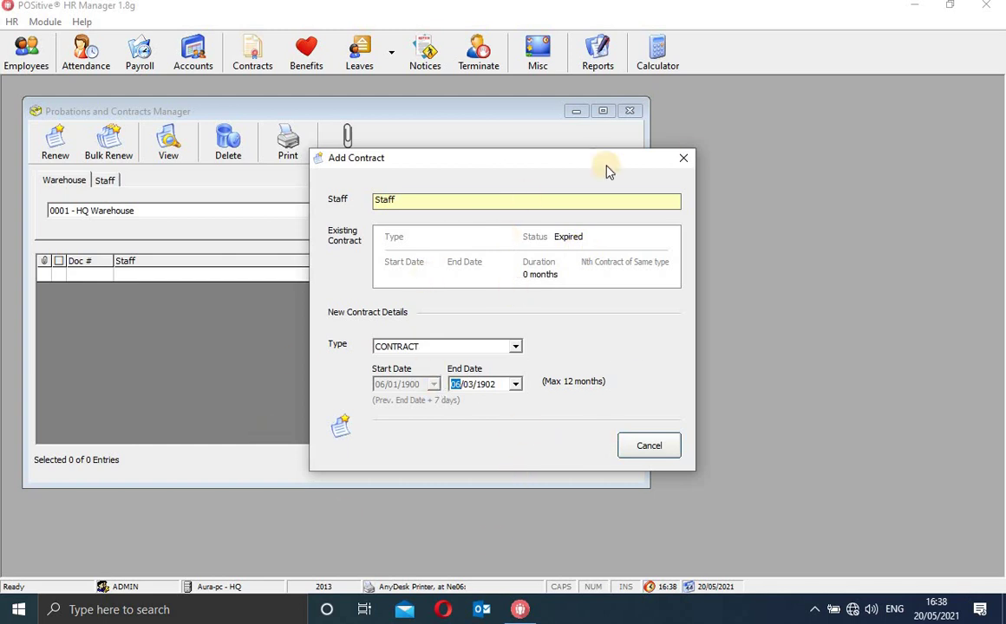
click(683, 158)
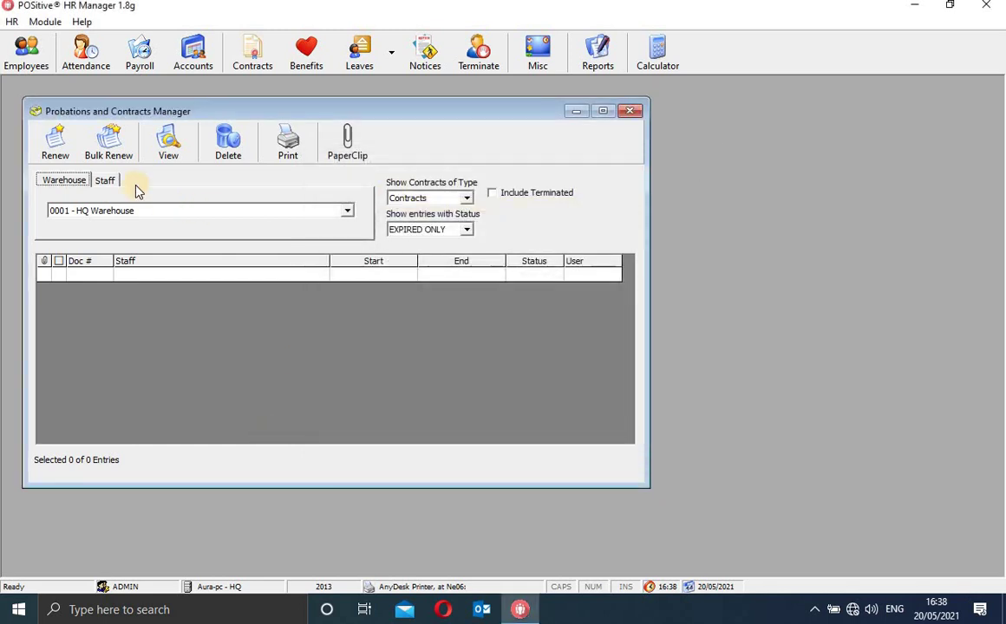
- Try to bulk renew the warehouse's expired entries, first with type Contracts and finally with type Probations
click(111, 142)
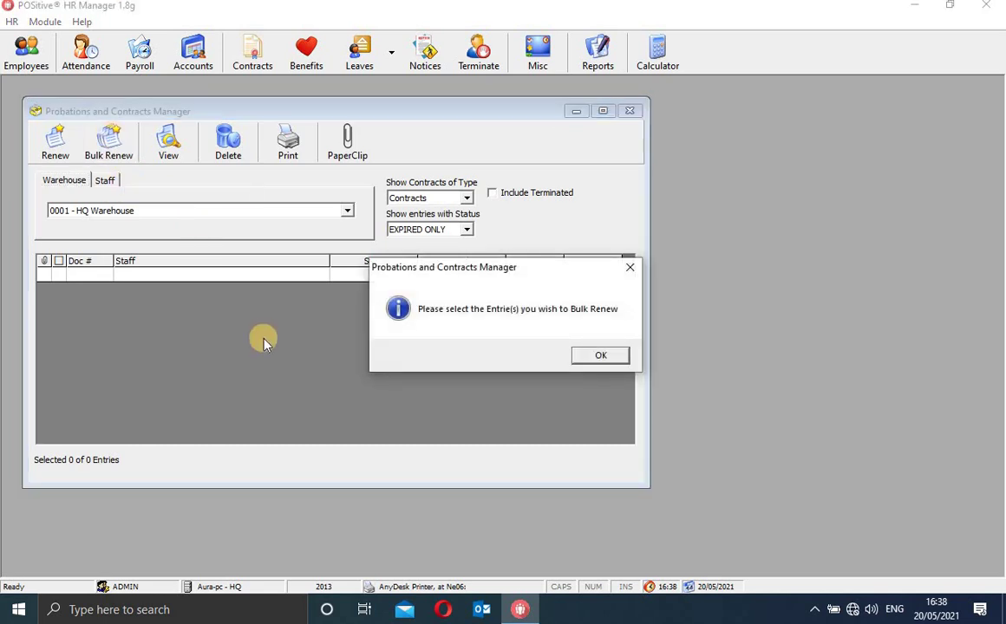
click(603, 356)
click(465, 198)
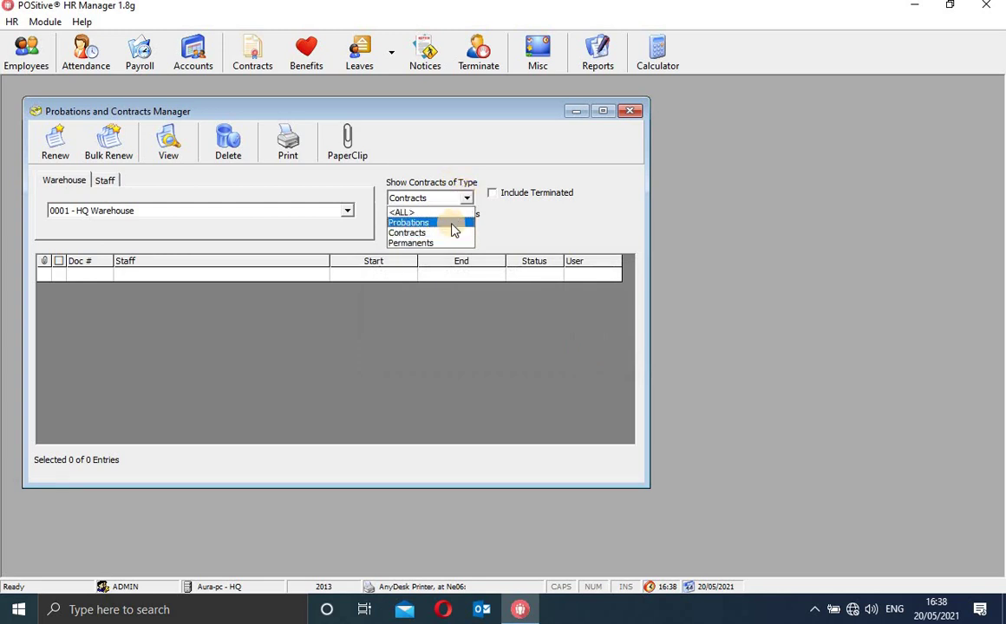
click(449, 222)
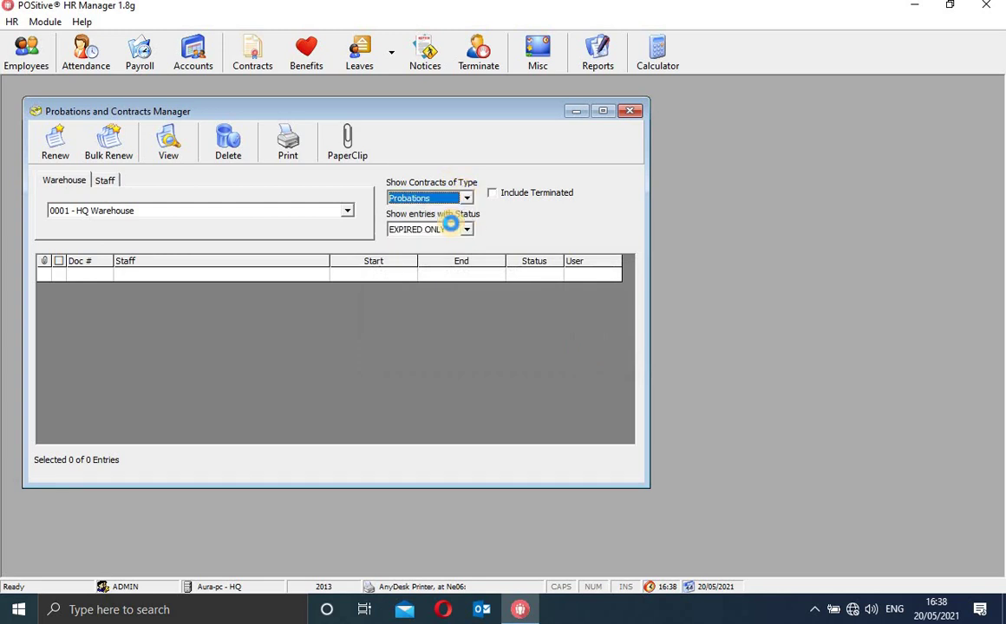
click(110, 144)
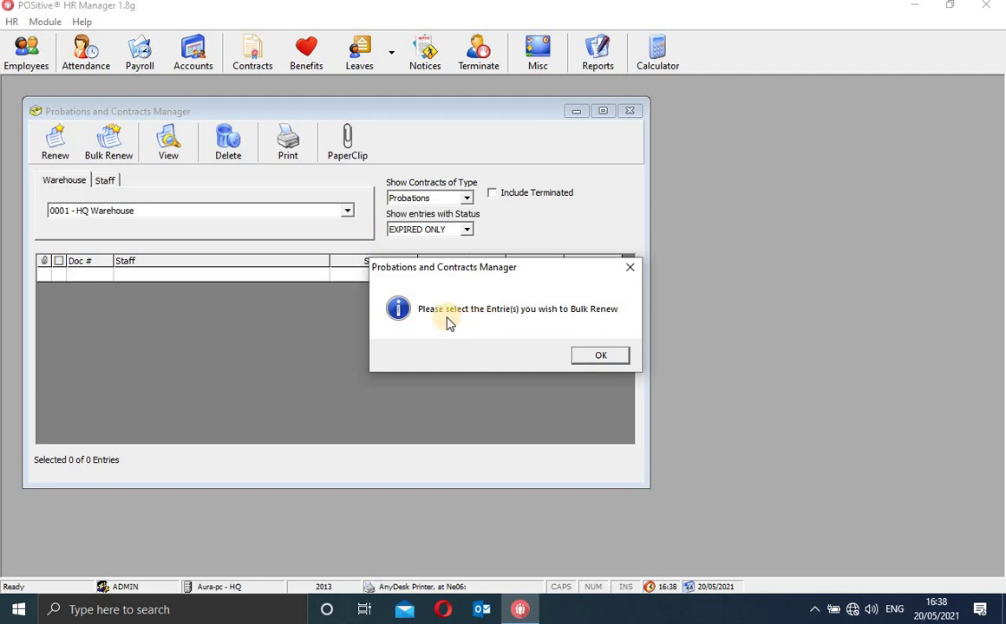
click(601, 356)
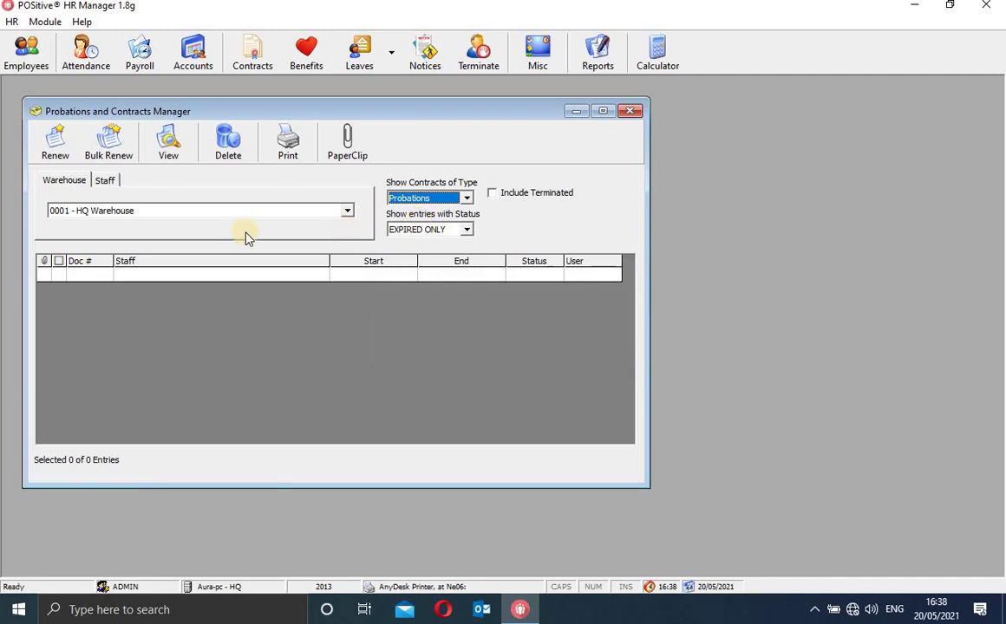
- Show the warehouse's probation entries with status <ALL> and try to bulk renew them
click(466, 229)
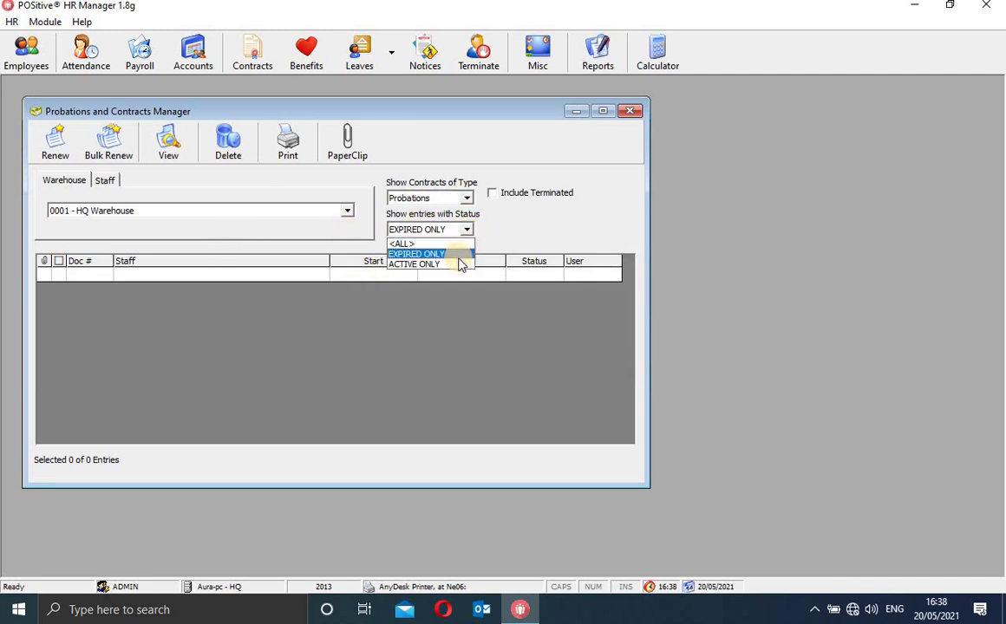
click(457, 244)
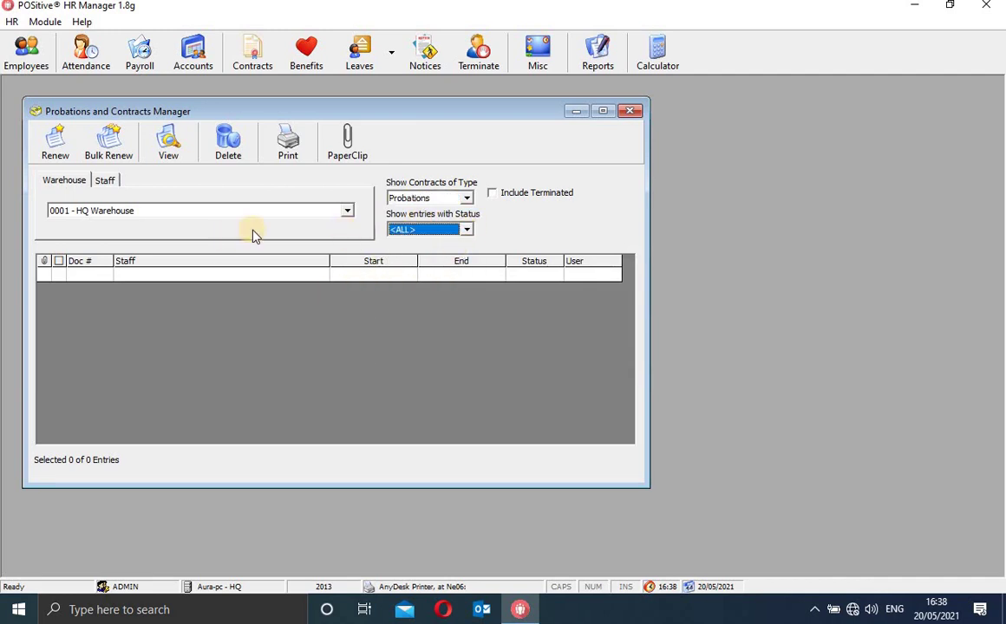
click(107, 139)
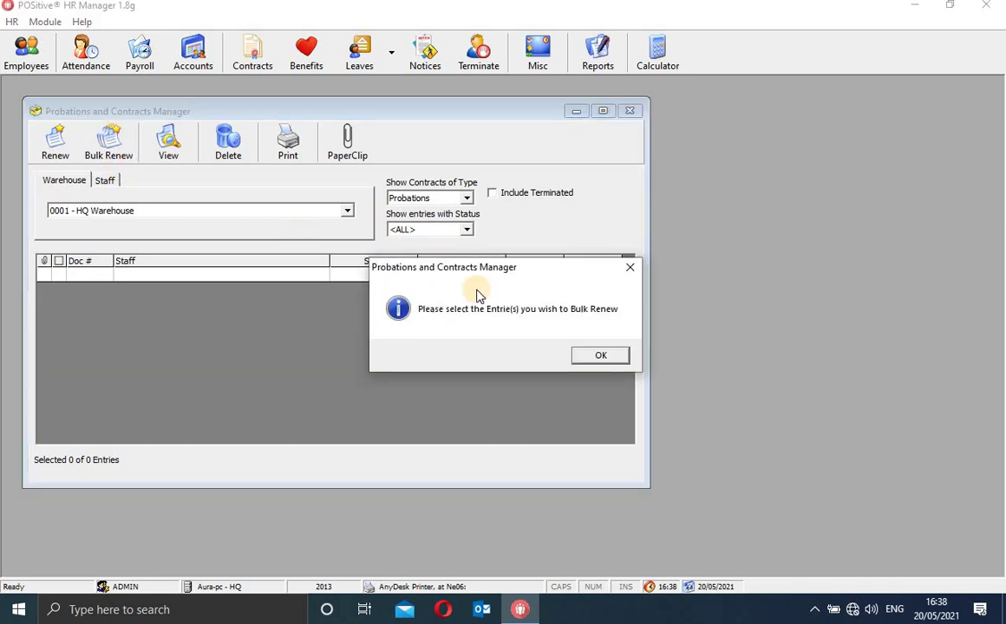
click(592, 355)
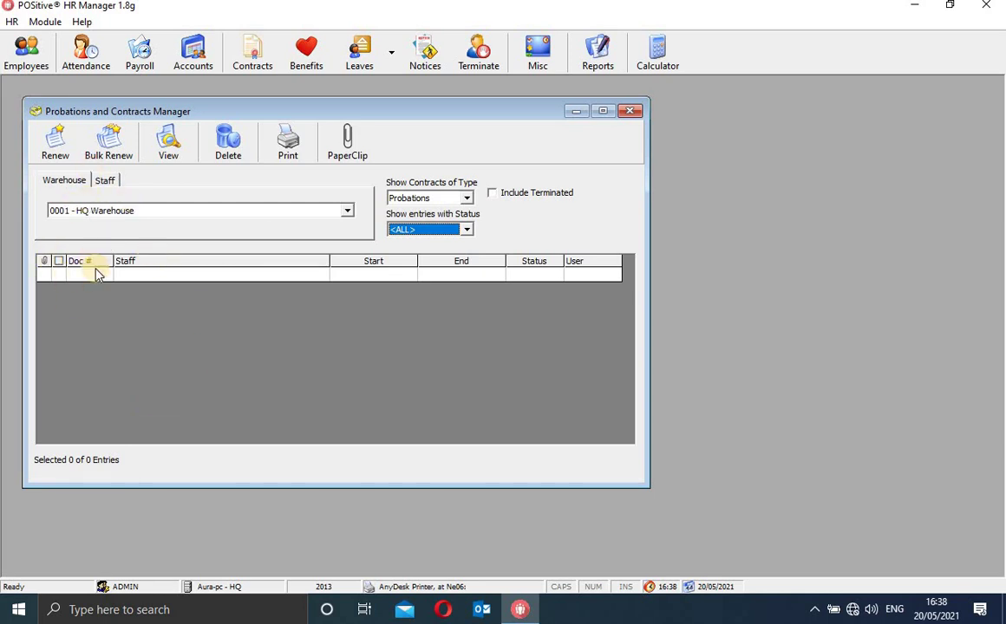
- Return to the individual staff filter and try to bulk renew the employee's probations, also viewing the single contract renewal form
click(111, 181)
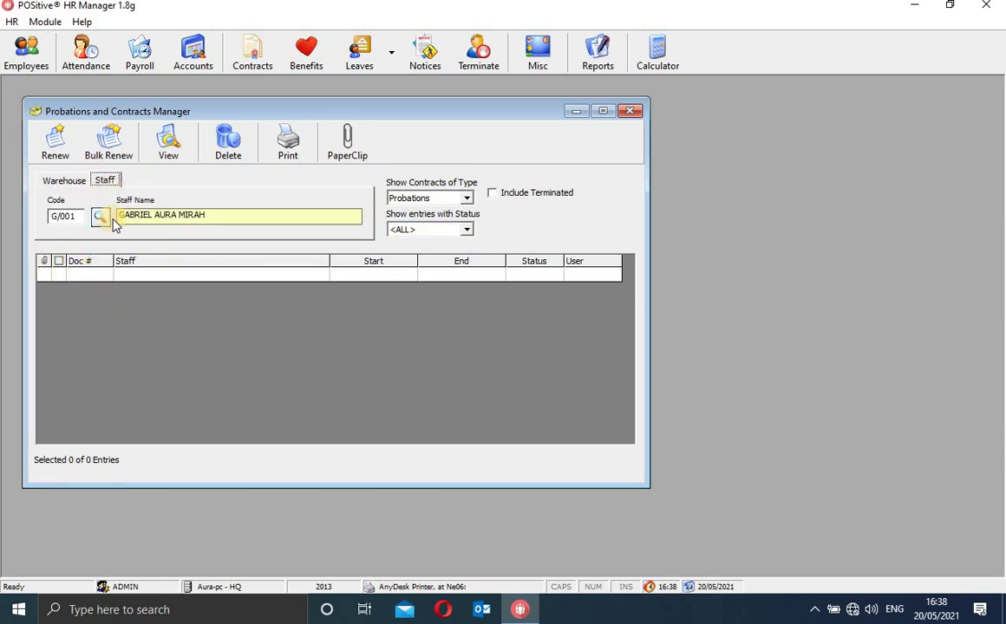
click(124, 155)
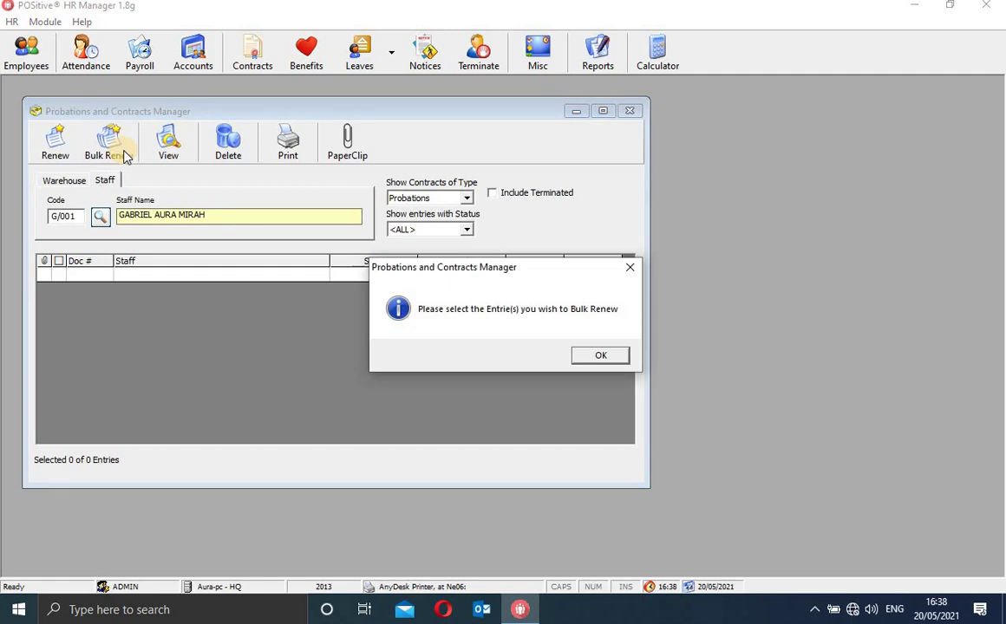
click(587, 355)
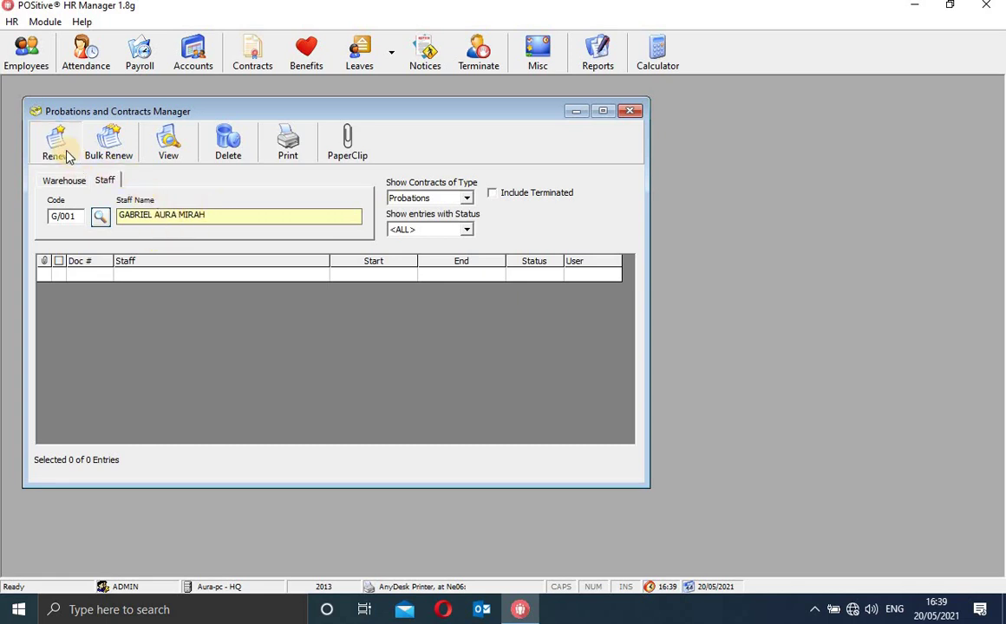
click(105, 145)
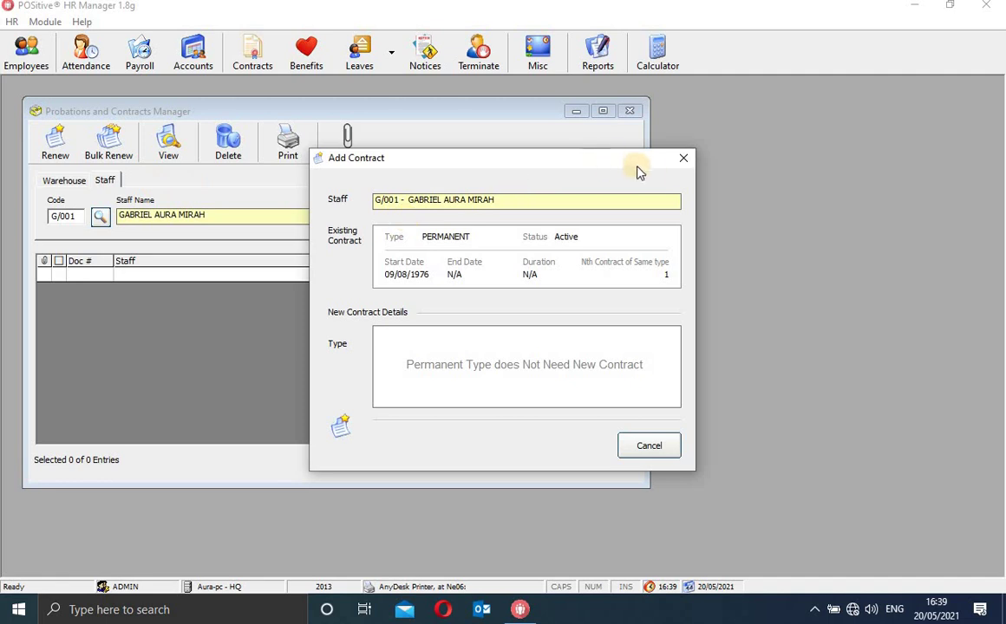
click(682, 158)
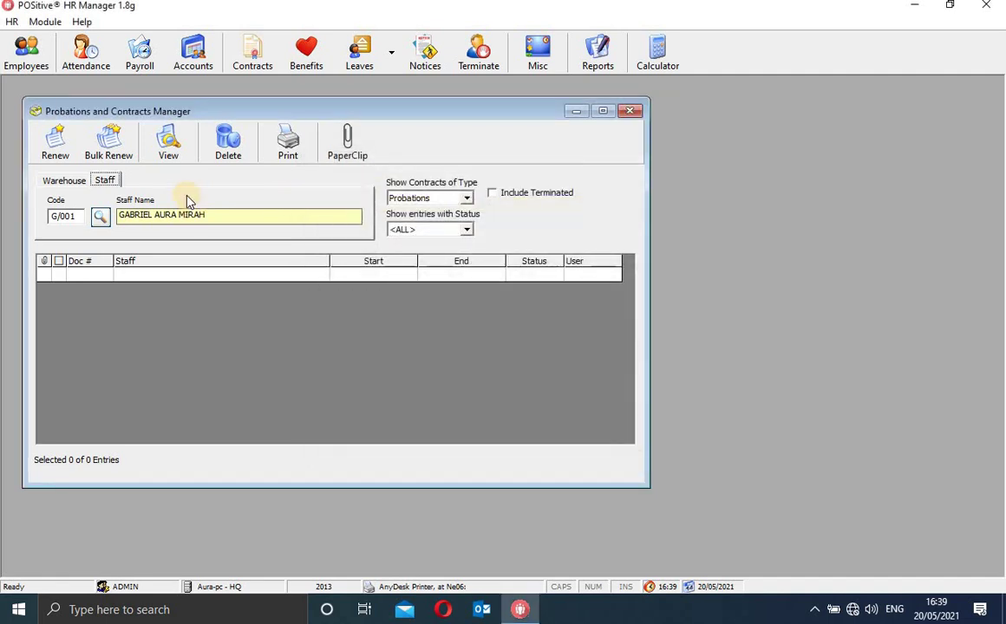
click(120, 148)
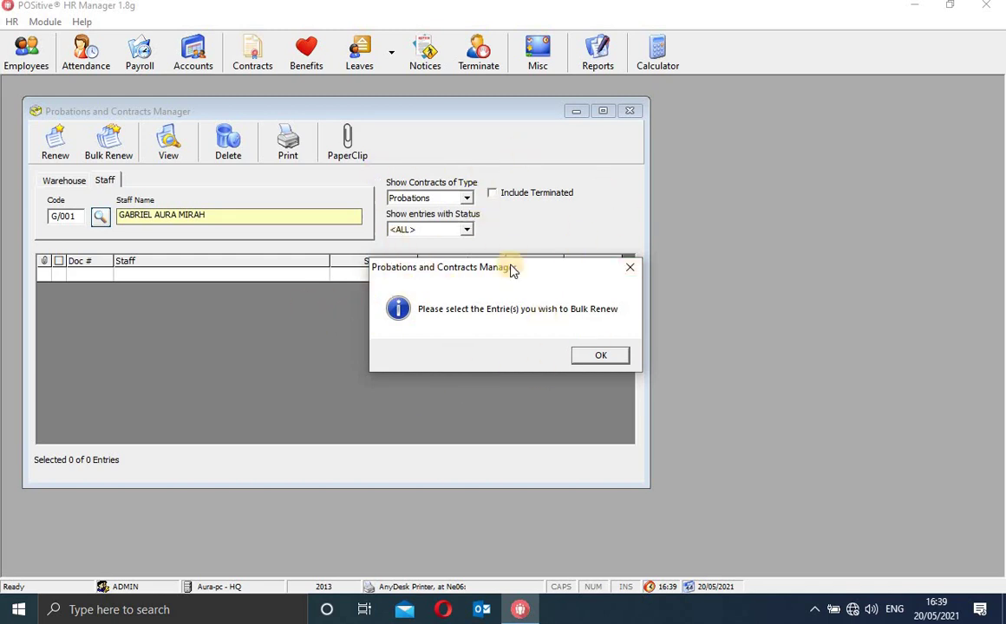
click(628, 266)
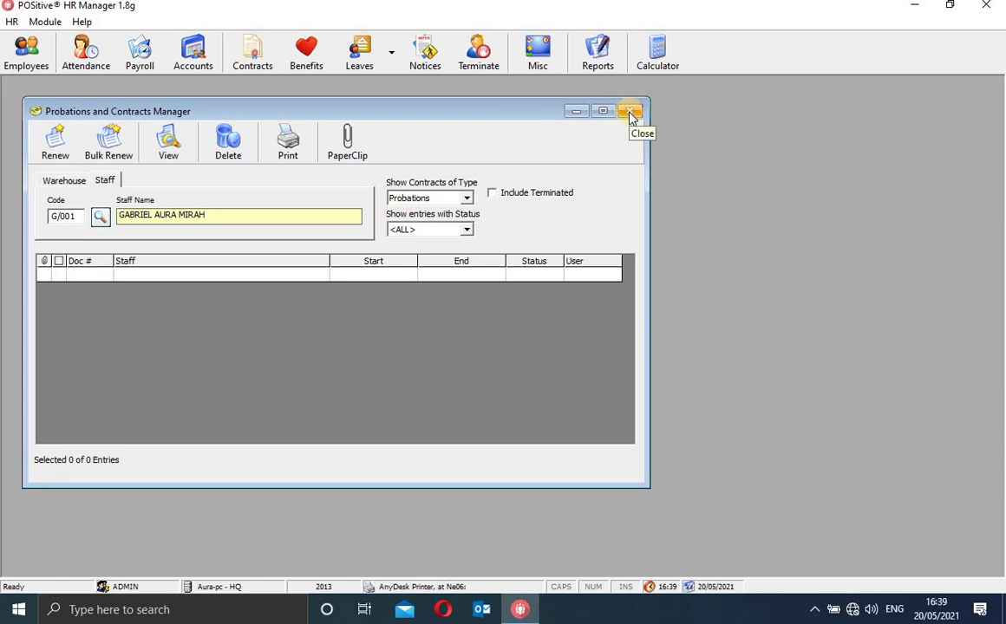
- Look over the available contract types, keeping Probations, and close the Probations and Contracts Manager
click(467, 199)
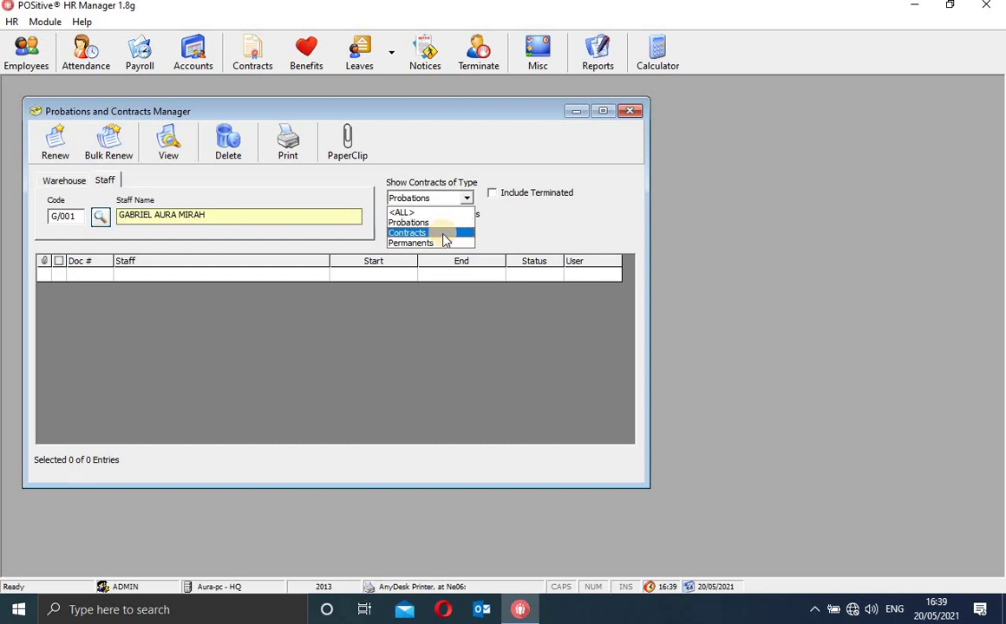
click(514, 217)
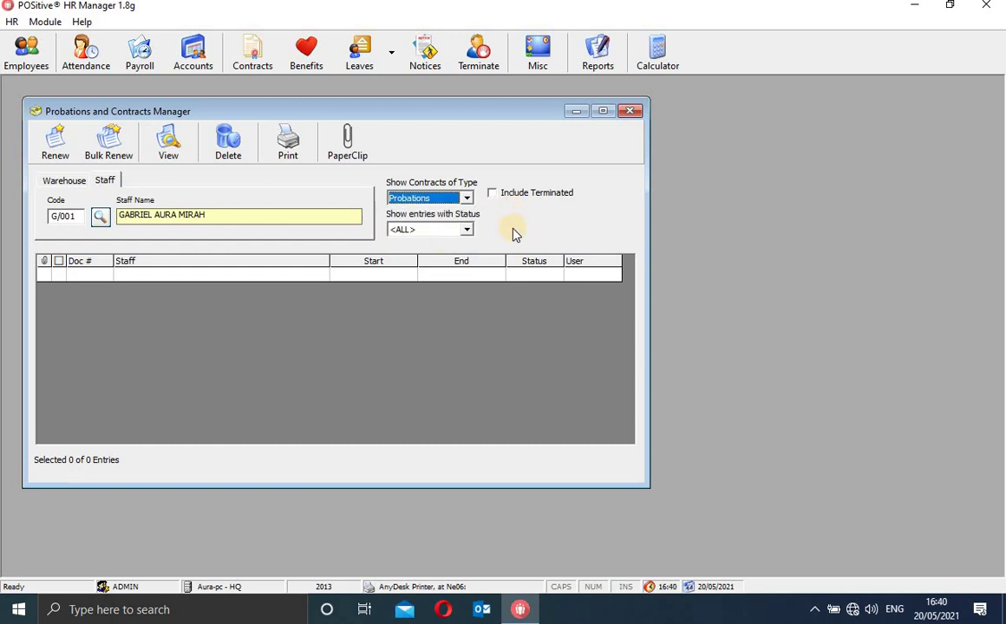
click(633, 112)
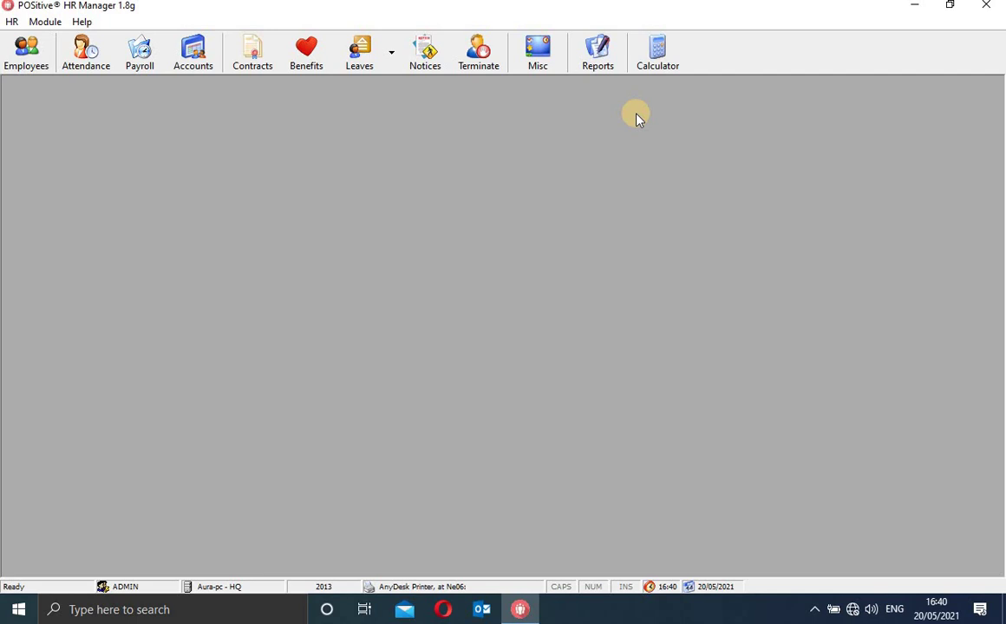
- Open the staff benefits settings and select the employee through the advanced staff search
click(315, 69)
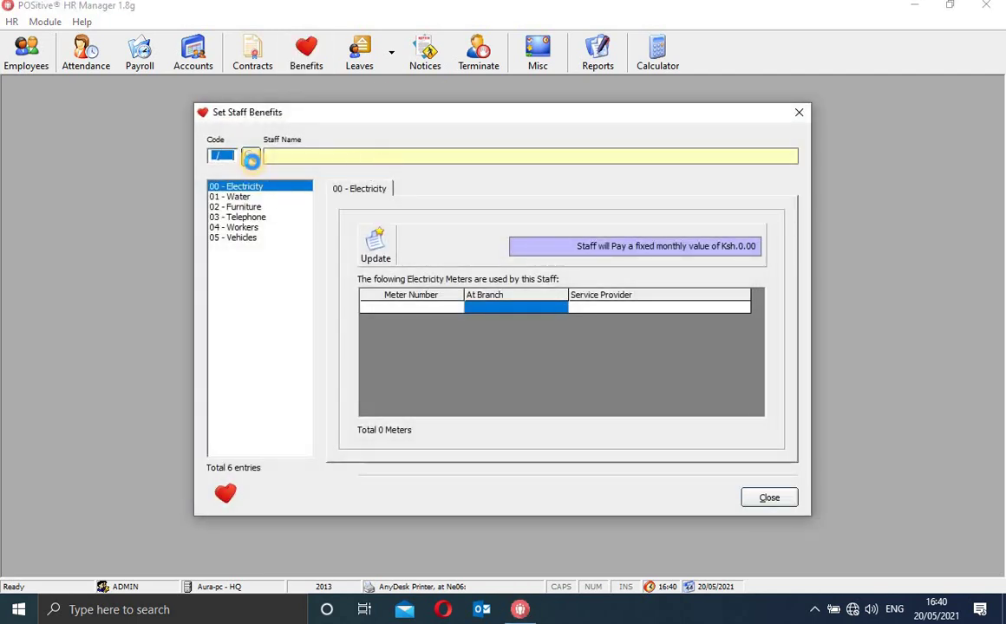
click(251, 157)
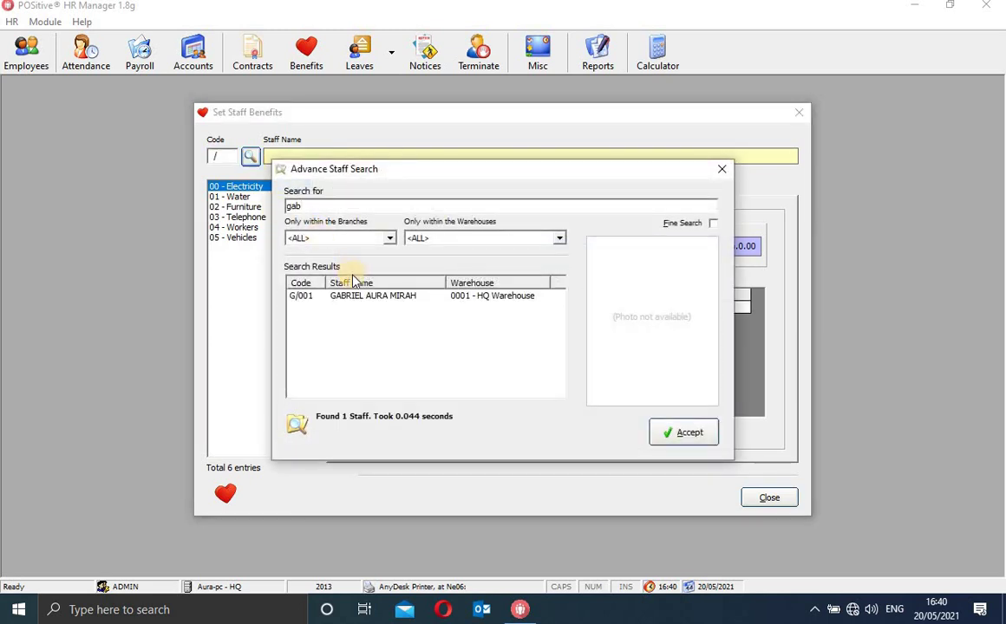
click(370, 296)
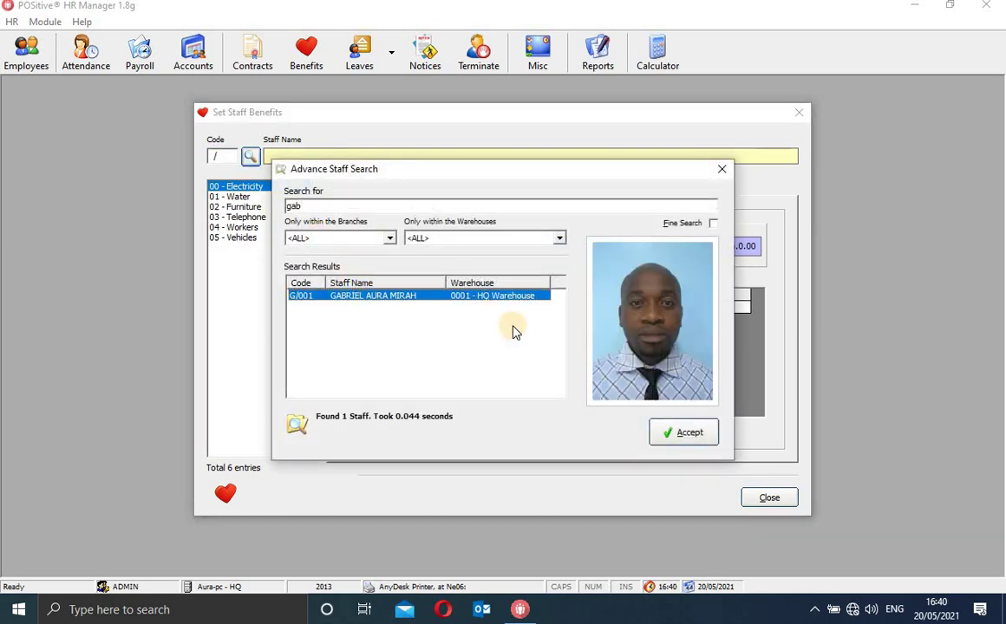
click(701, 433)
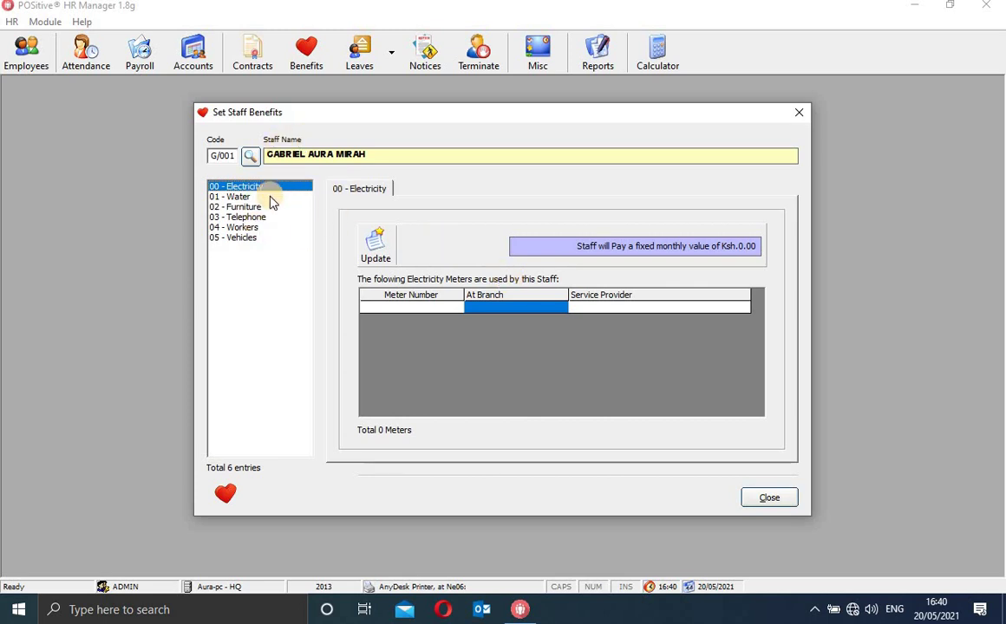
- Look over the employee's Water, Furniture, Telephone, Workers and Vehicles benefit settings
click(235, 196)
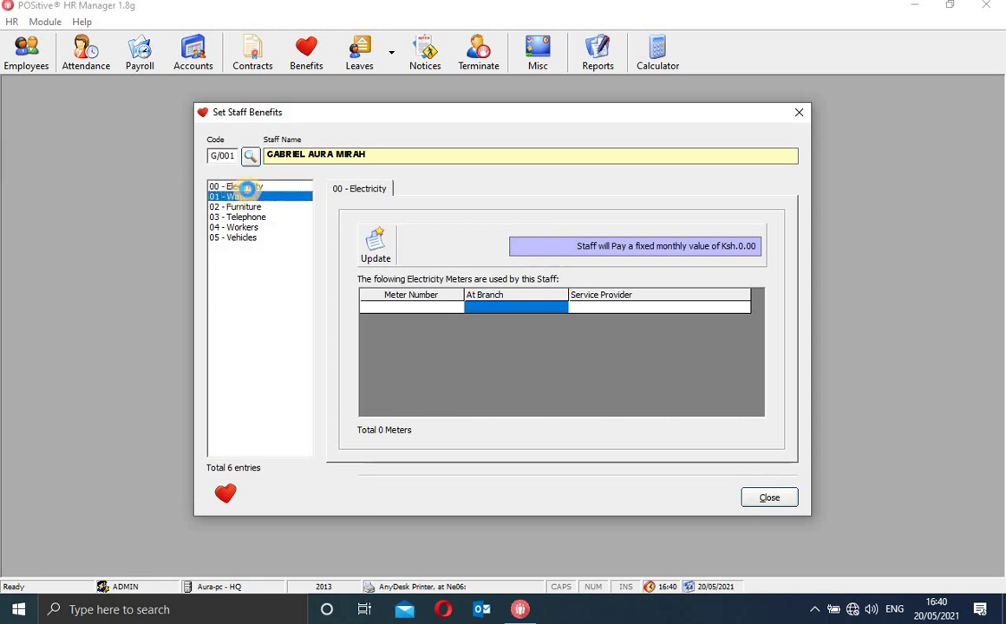
click(293, 196)
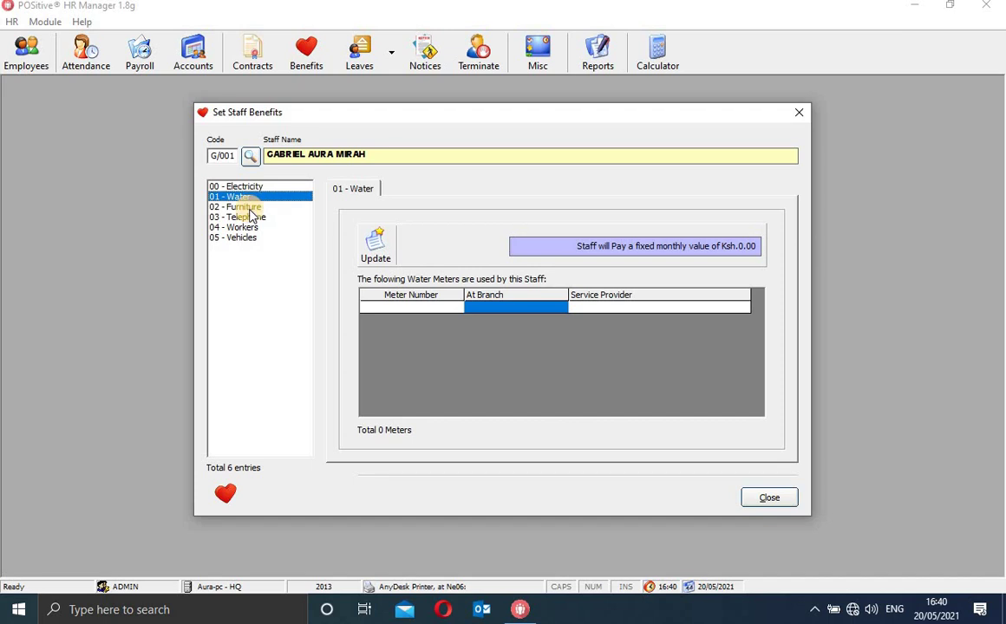
click(253, 208)
click(252, 217)
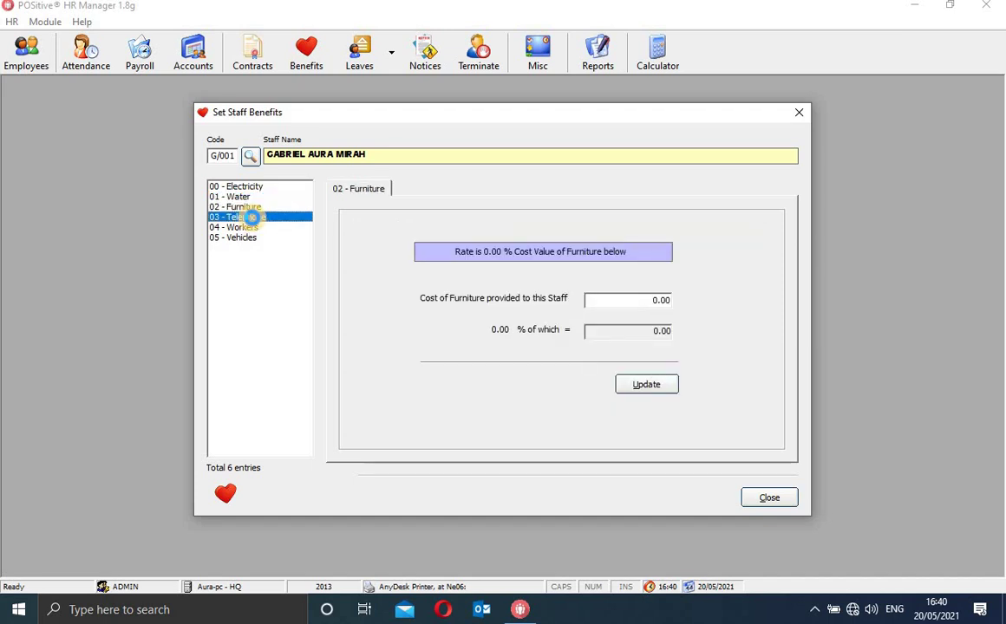
click(254, 226)
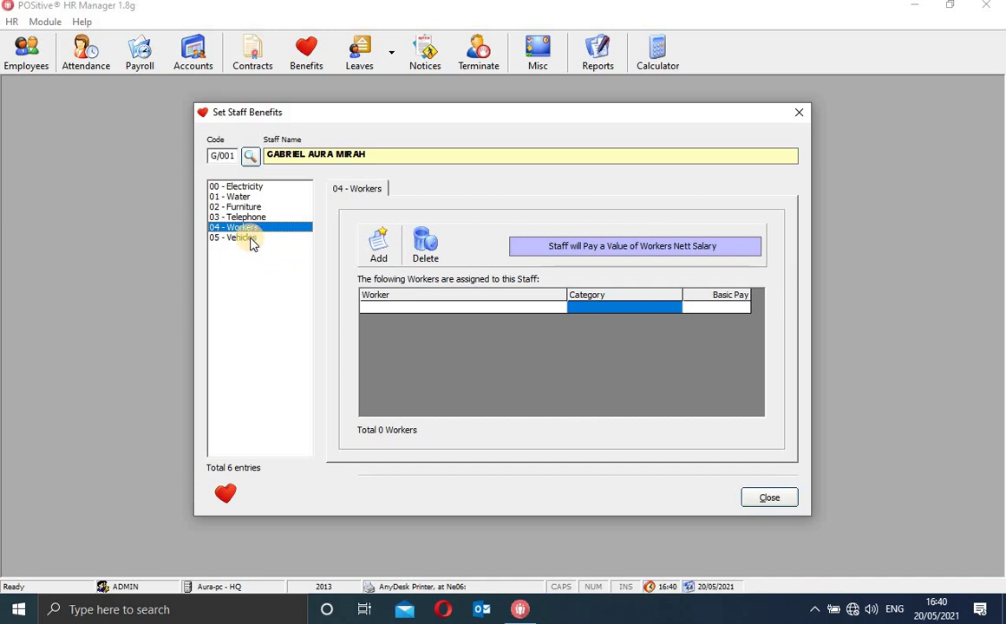
click(249, 236)
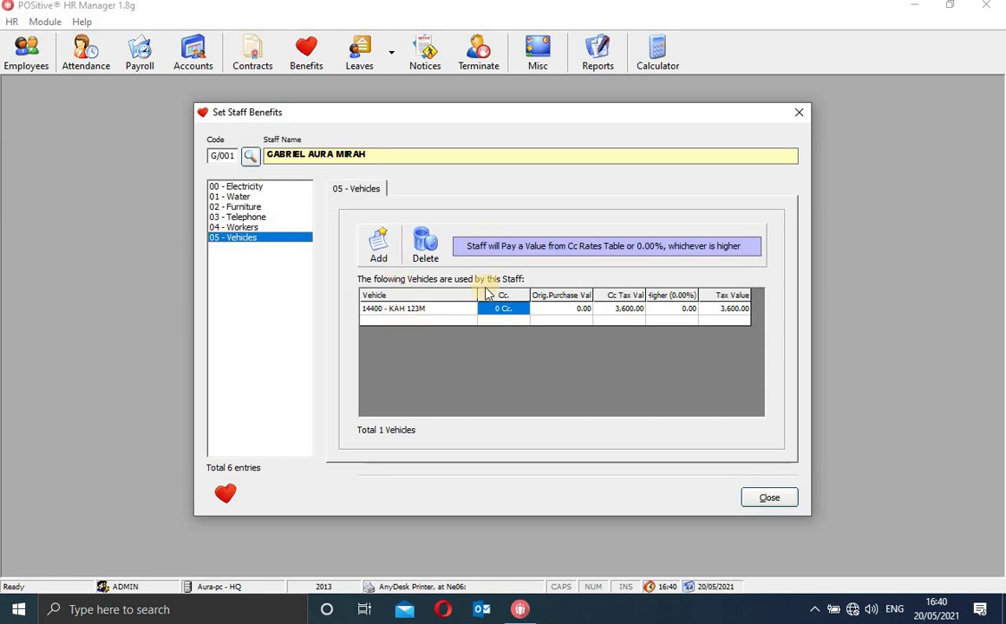
- Assign the Bakery Assistant from the HQ Warehouse to the employee as a Workers benefit and close the staff benefits settings
click(253, 226)
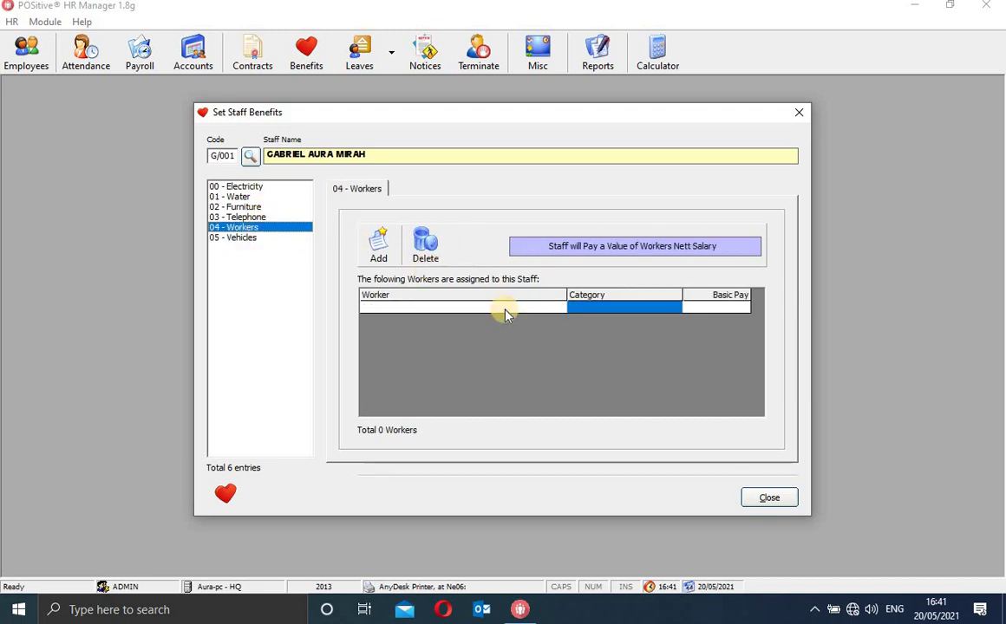
click(381, 251)
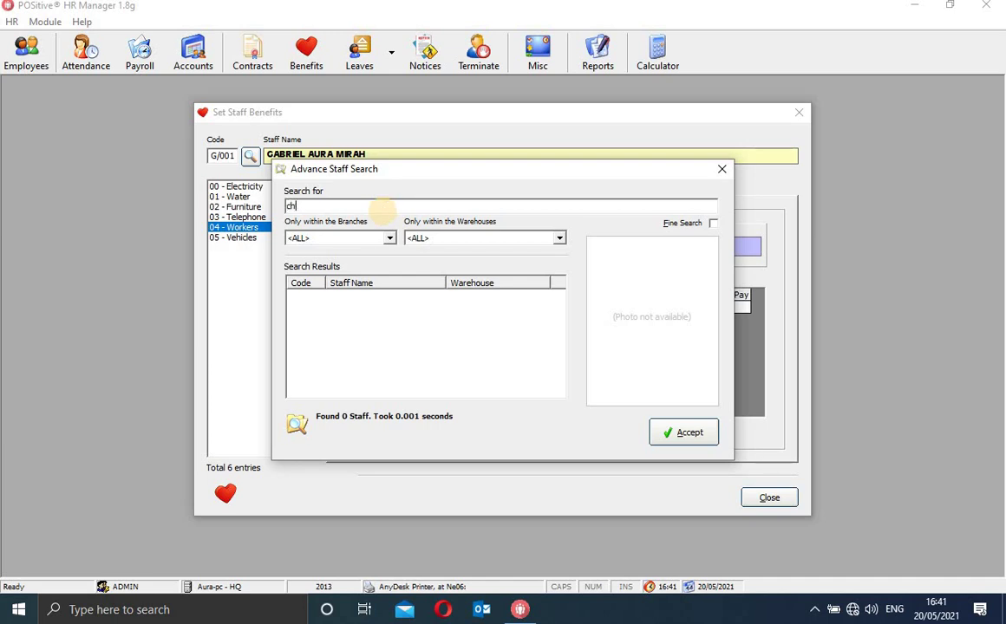
click(395, 298)
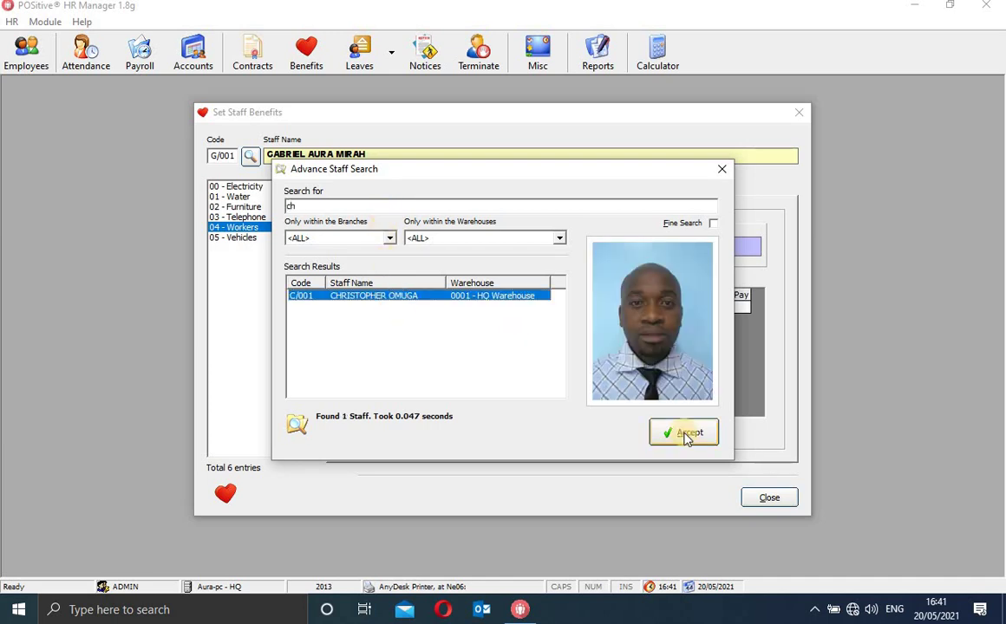
click(687, 435)
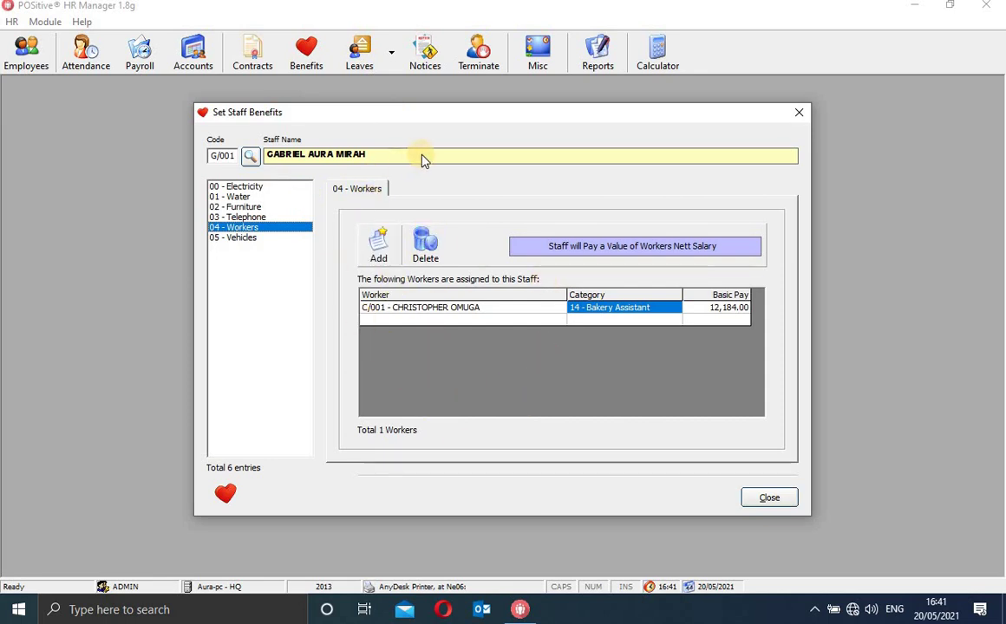
click(798, 113)
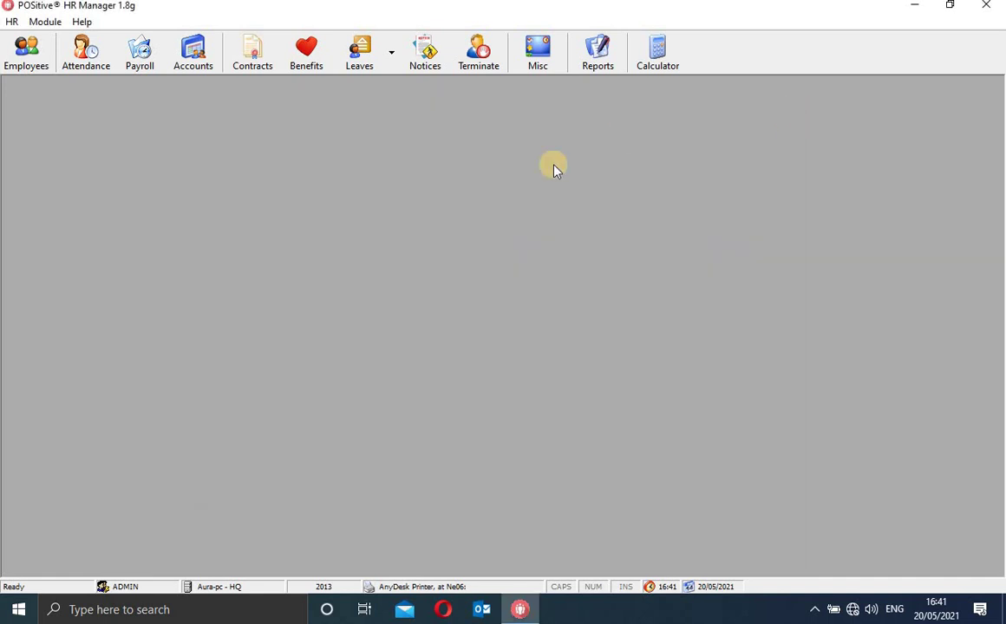
- Open the Leave Manager and load the employee's leave records through the advanced staff search
click(362, 59)
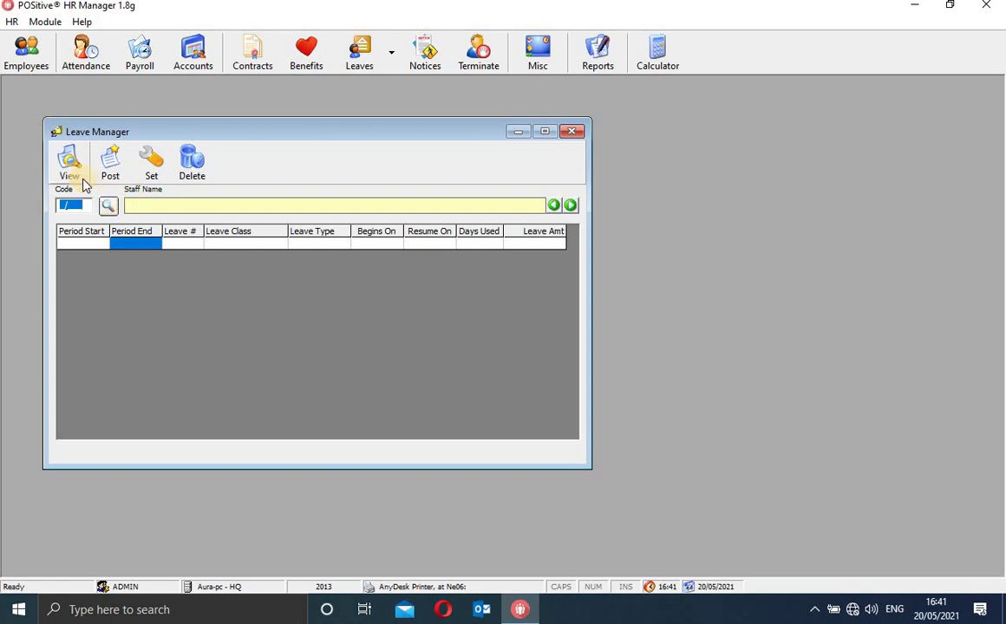
click(106, 206)
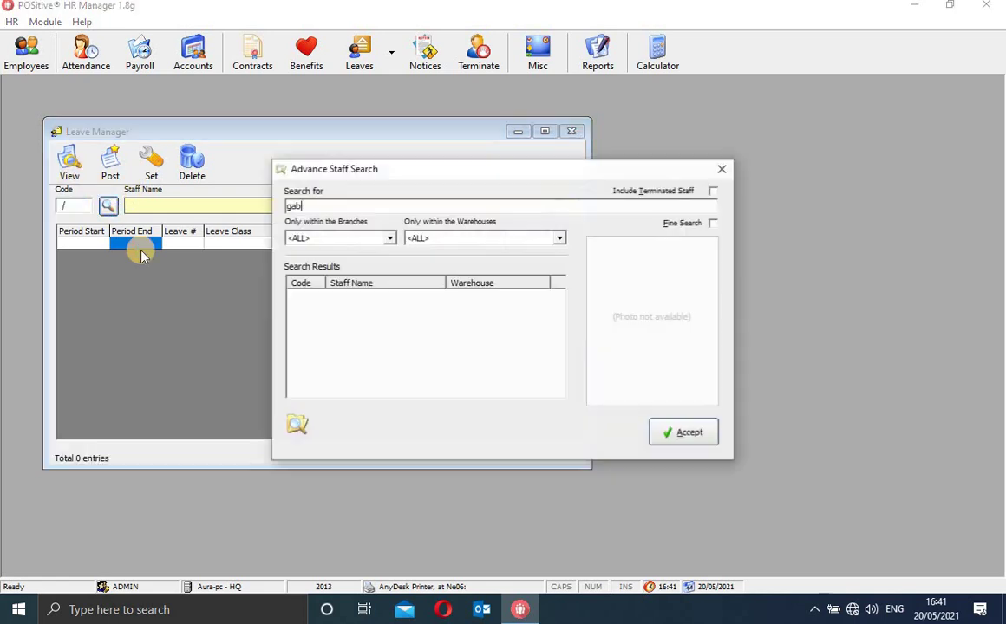
click(376, 299)
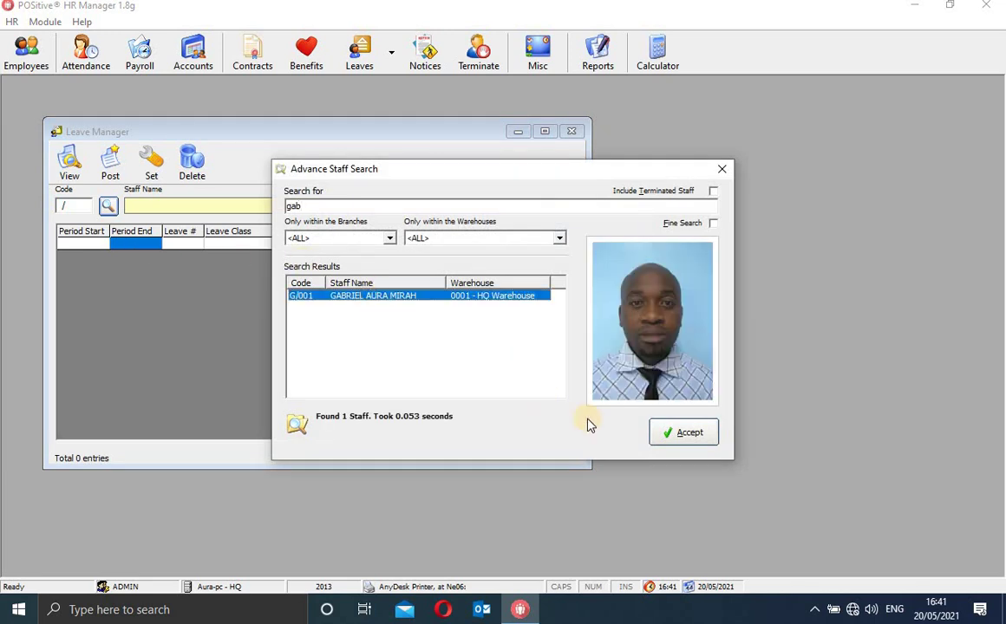
click(669, 434)
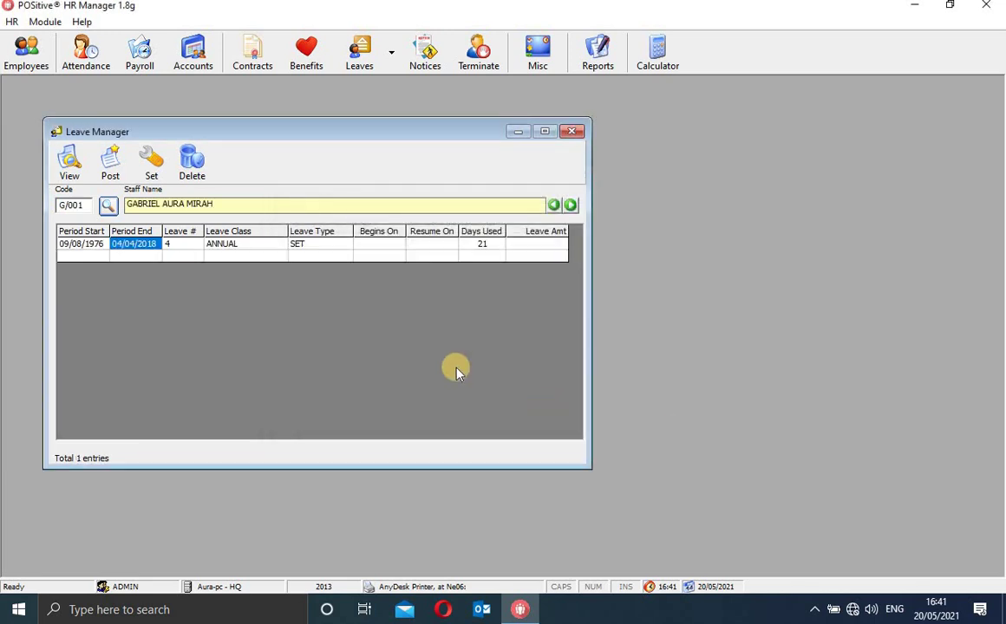
- View the employee's annual leave sheet and the form for setting leave period dates, leaving the dates unsaved
click(73, 172)
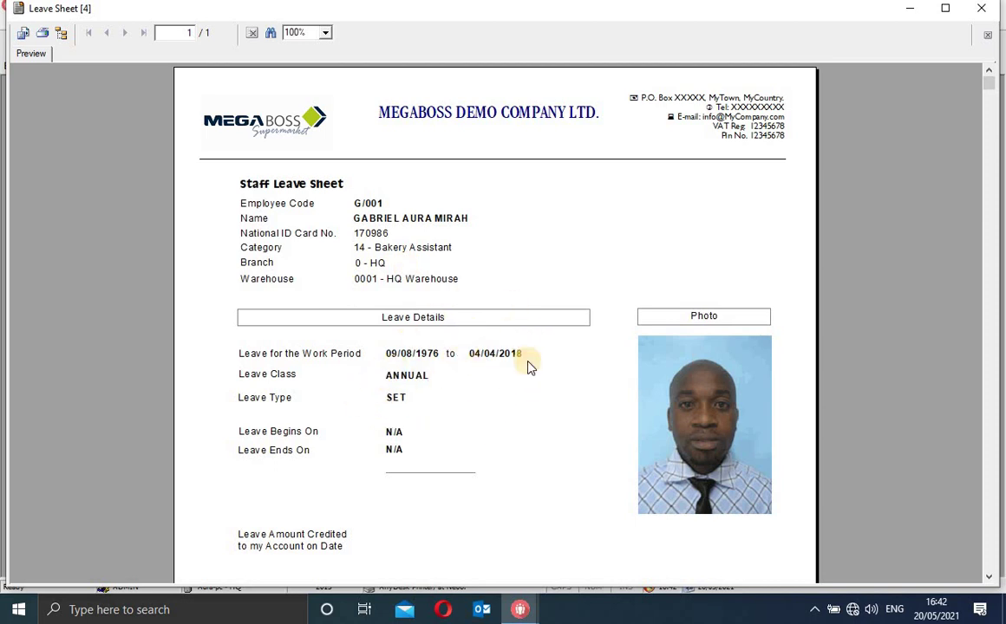
click(980, 10)
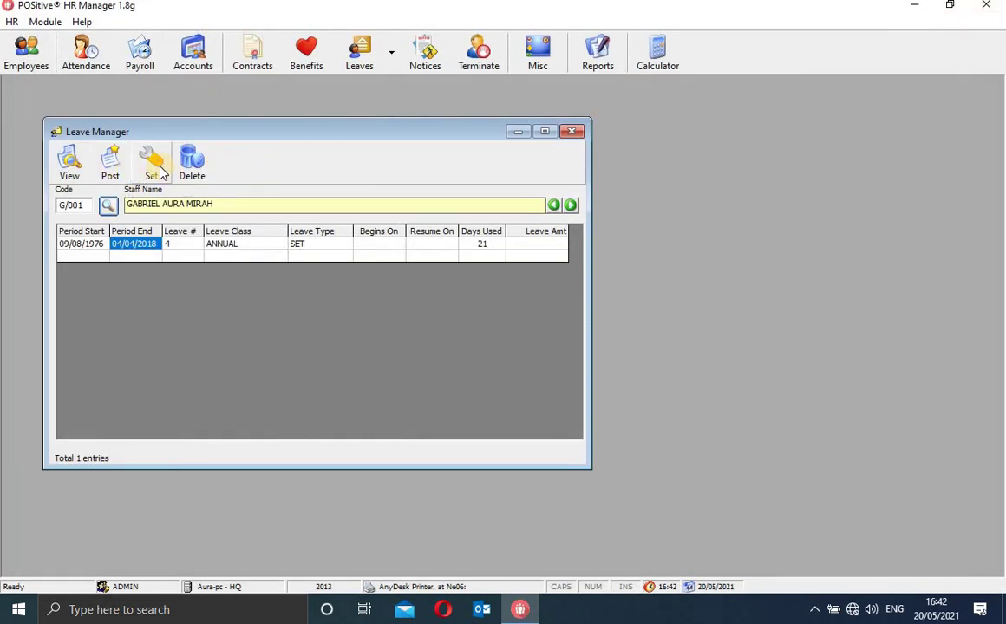
click(160, 173)
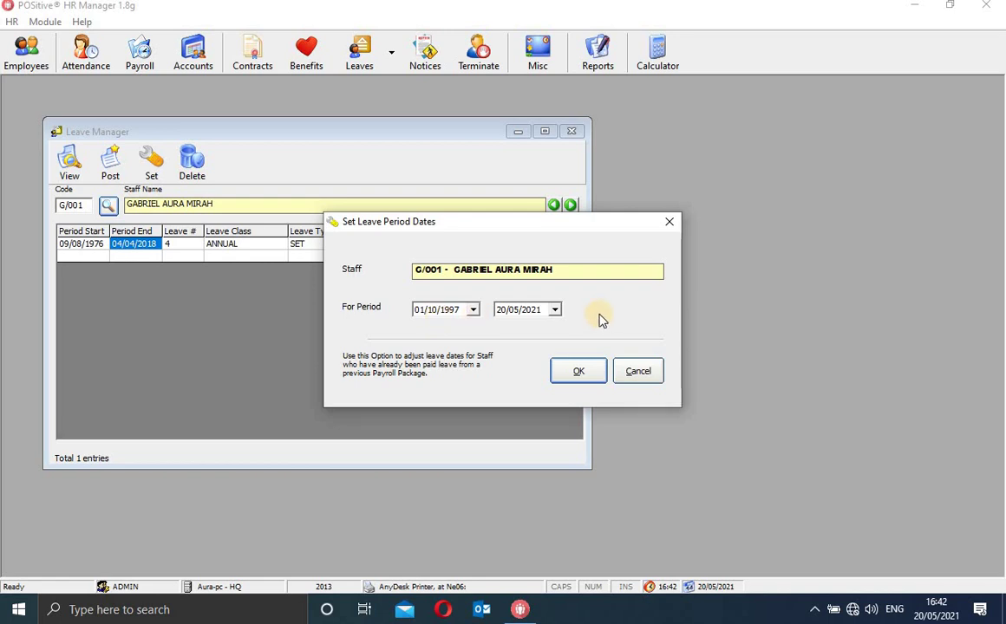
click(669, 223)
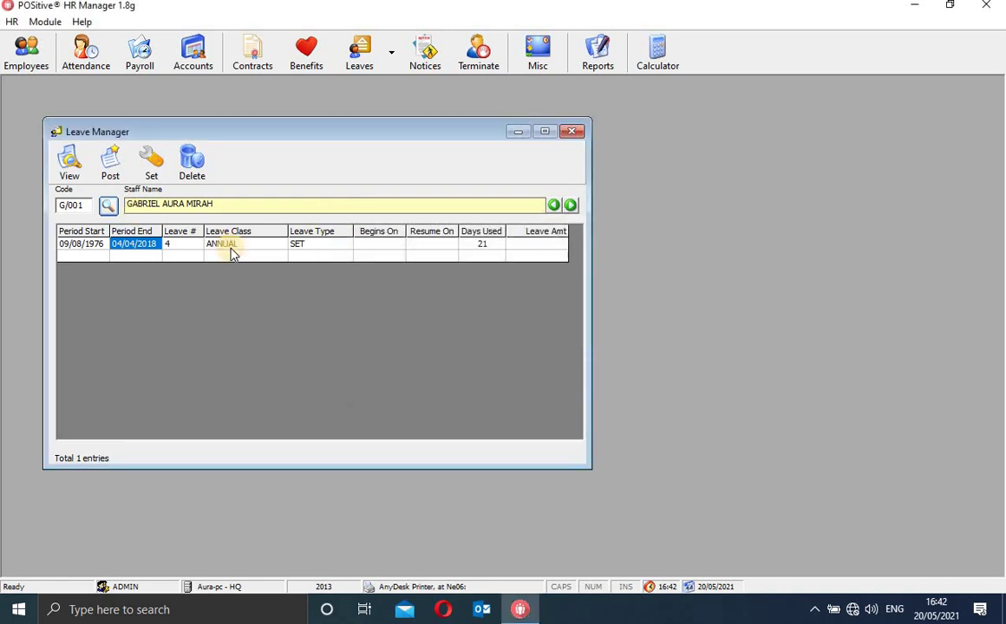
- Review the annual leave posting form with its taxable allowances option, leave it without posting, and close the Leave Manager
click(126, 155)
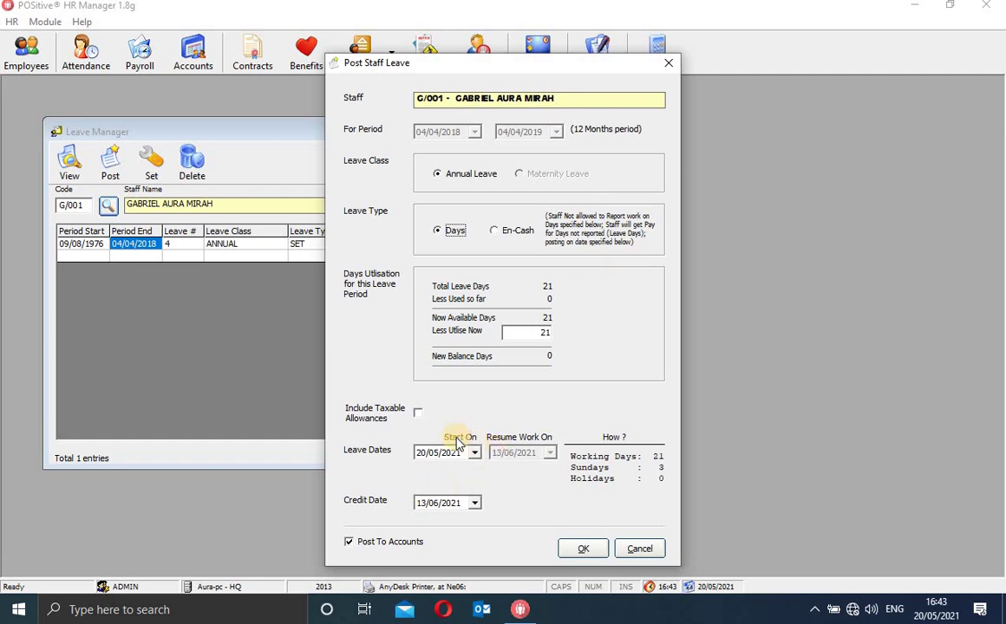
click(417, 414)
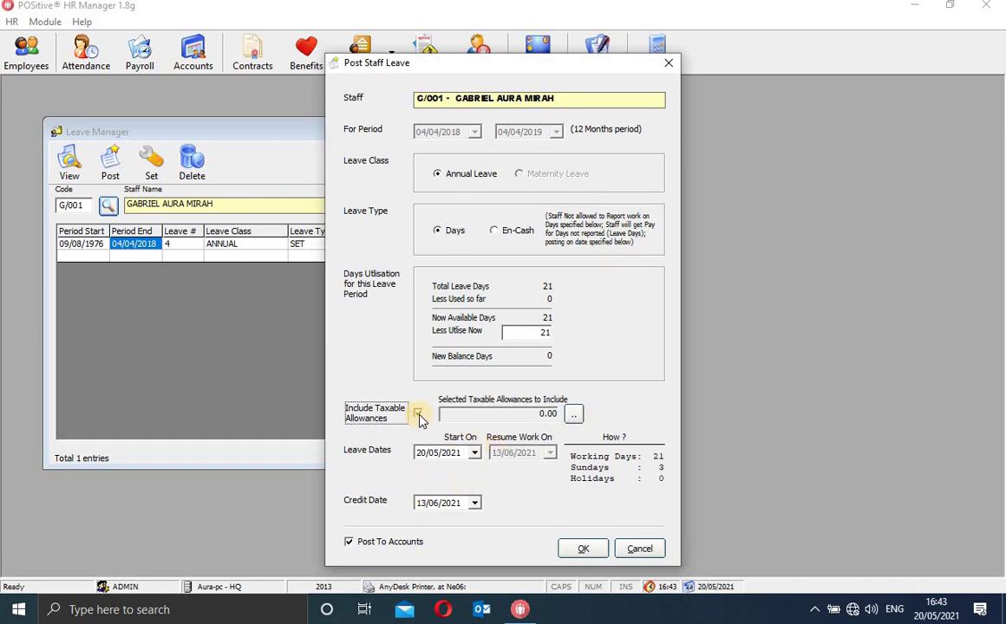
click(573, 417)
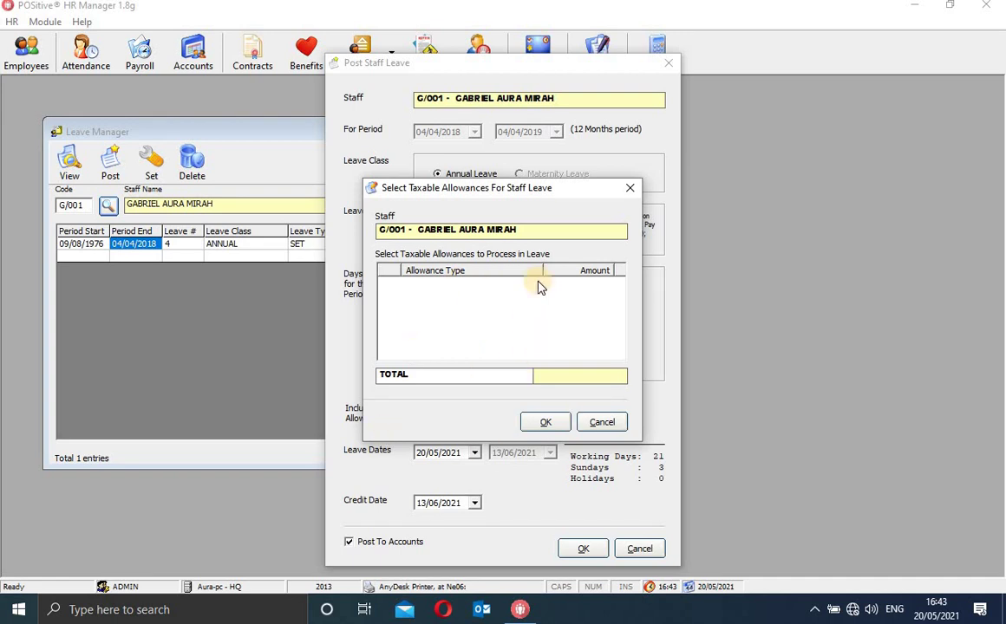
click(628, 189)
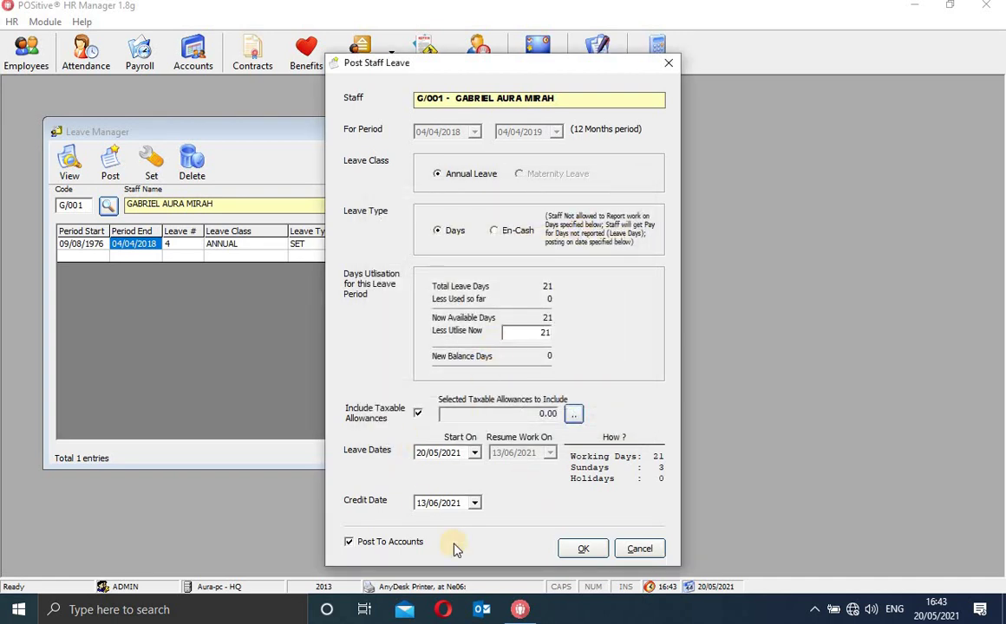
click(418, 416)
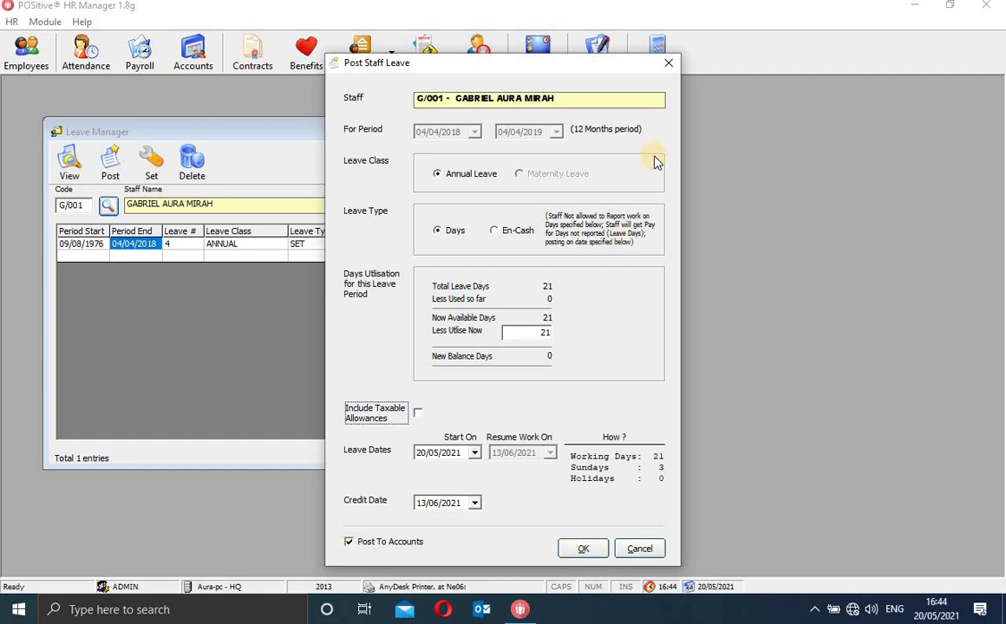
click(670, 66)
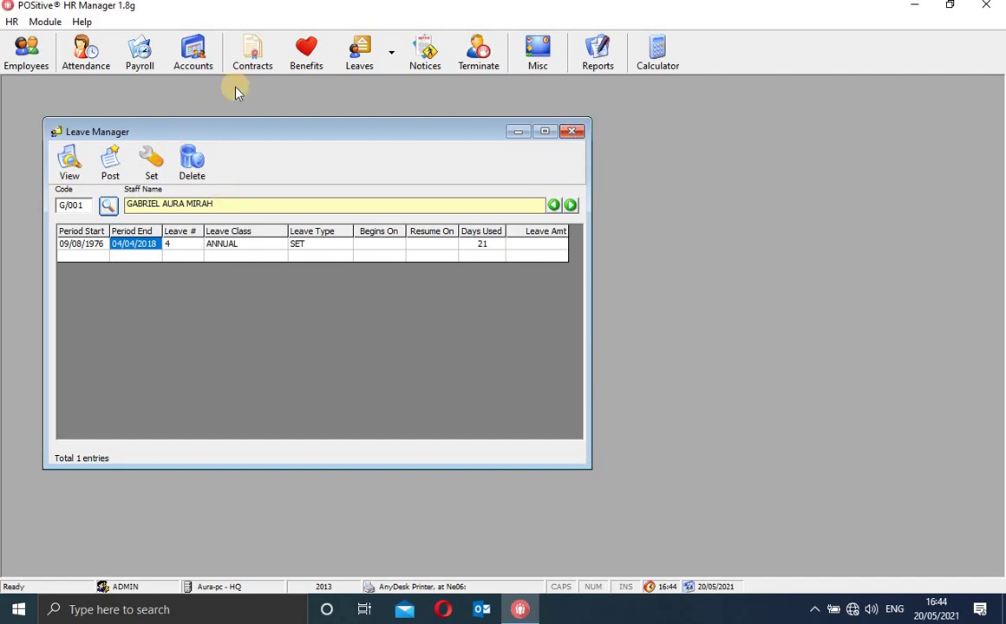
click(576, 130)
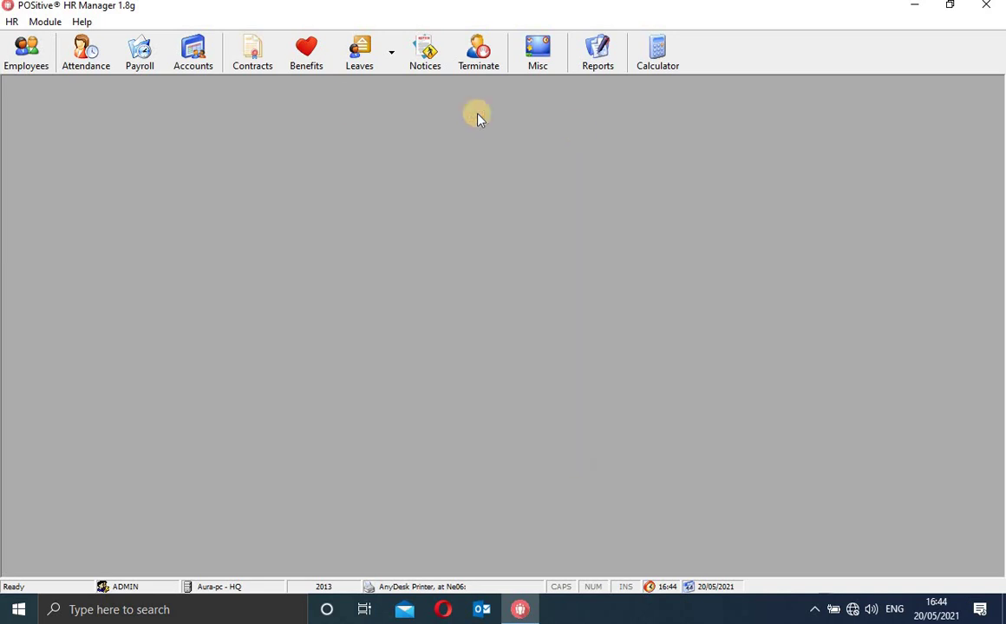
- Examine the monthly leave chart for 05/2021 in warehouse 0001 - HQWS, then close it
click(391, 66)
click(394, 85)
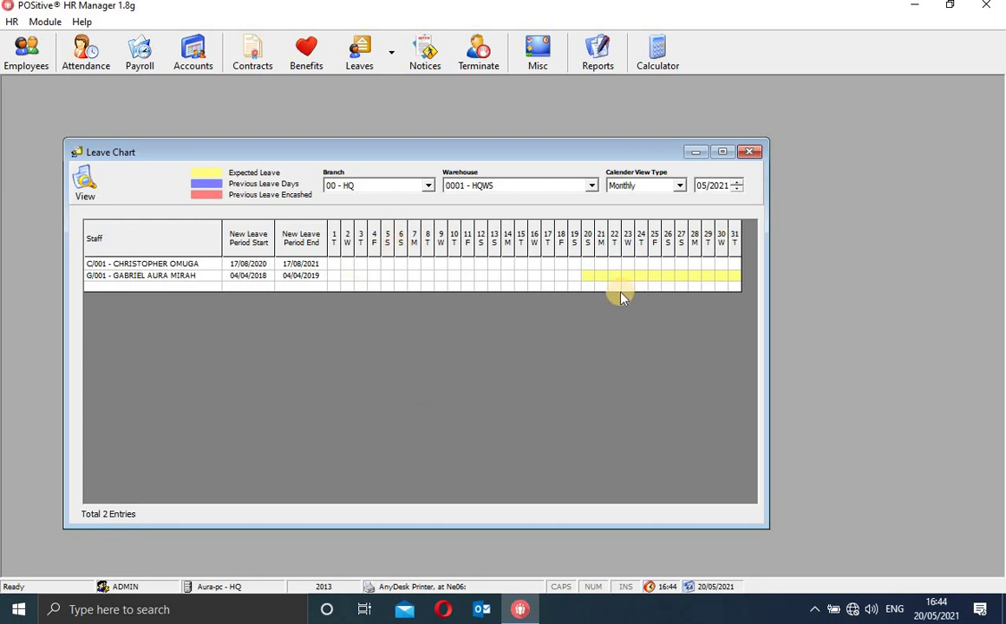
click(309, 263)
click(184, 278)
click(749, 153)
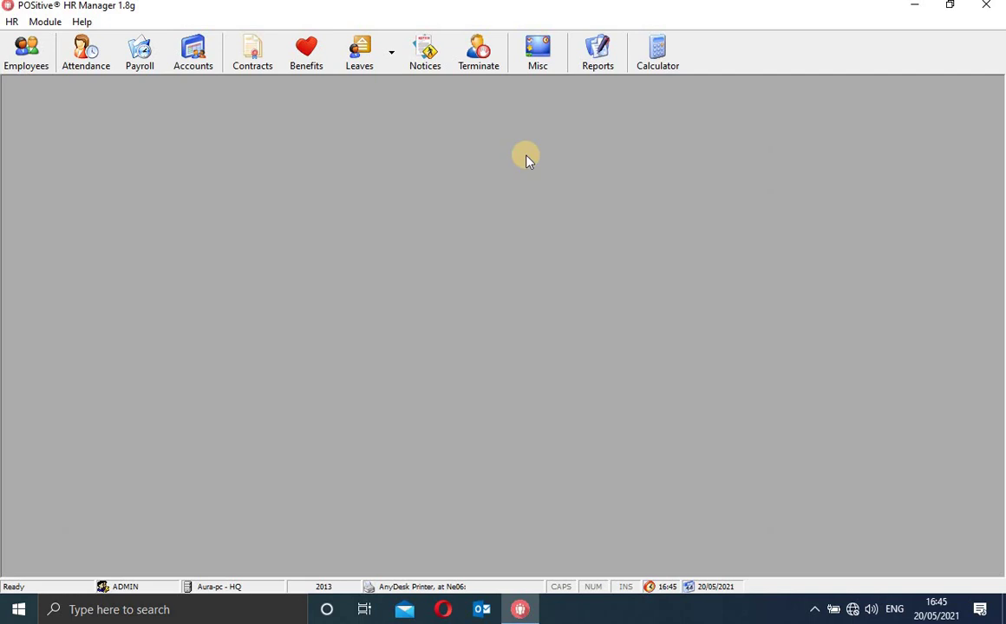
- Issue the employee a 30-day staff notice dated 20/05/2021 and close the notice form
click(424, 56)
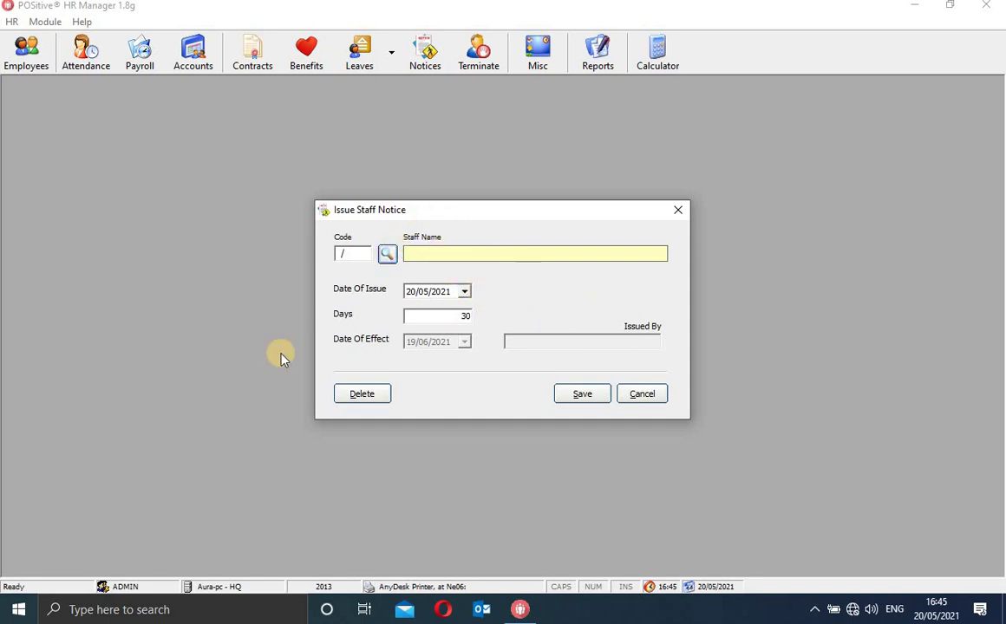
click(387, 254)
text(gab)
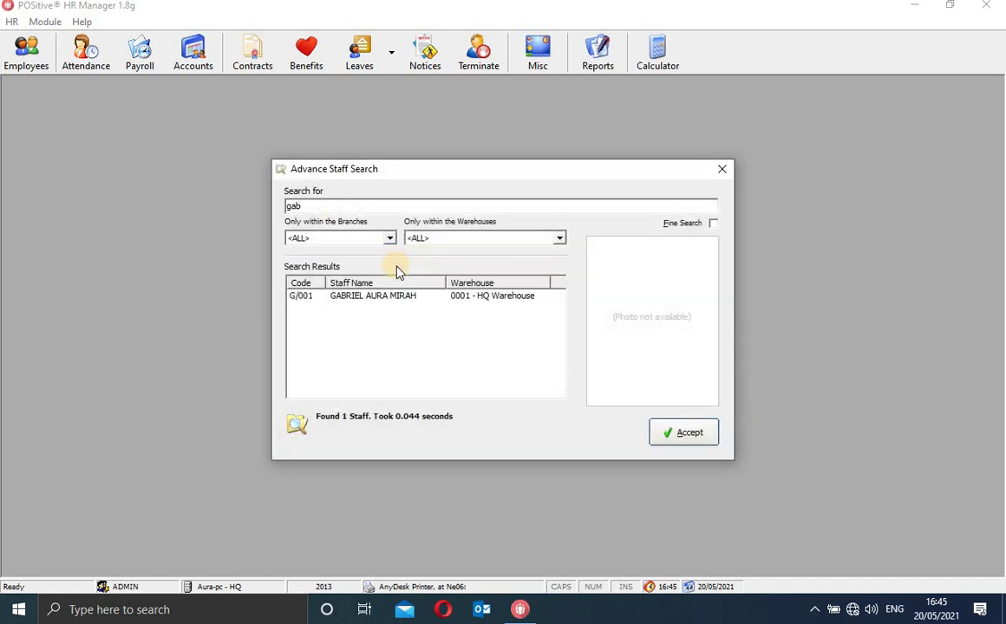
click(399, 296)
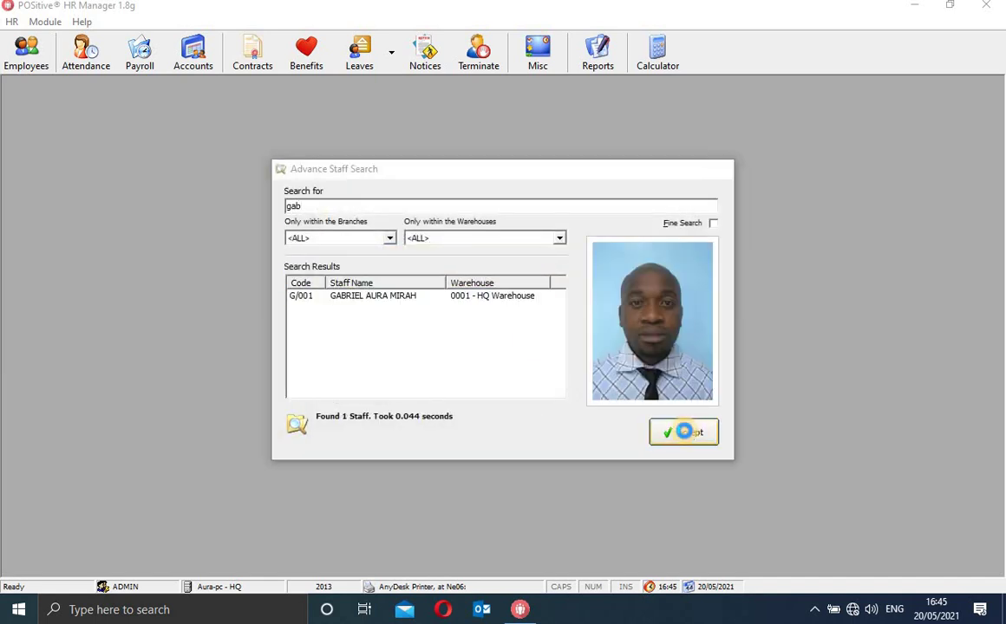
click(689, 432)
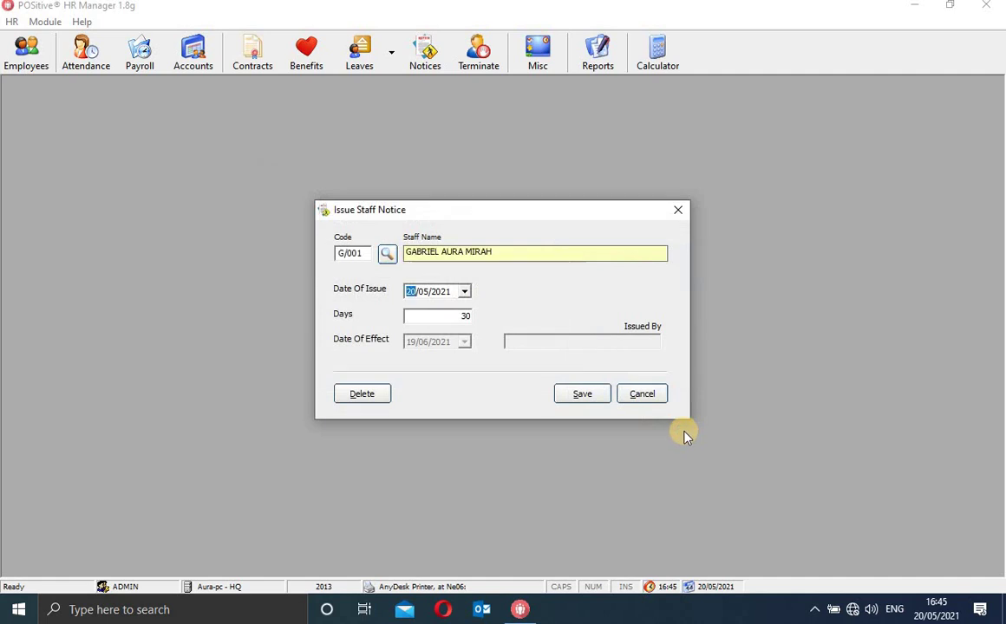
click(586, 395)
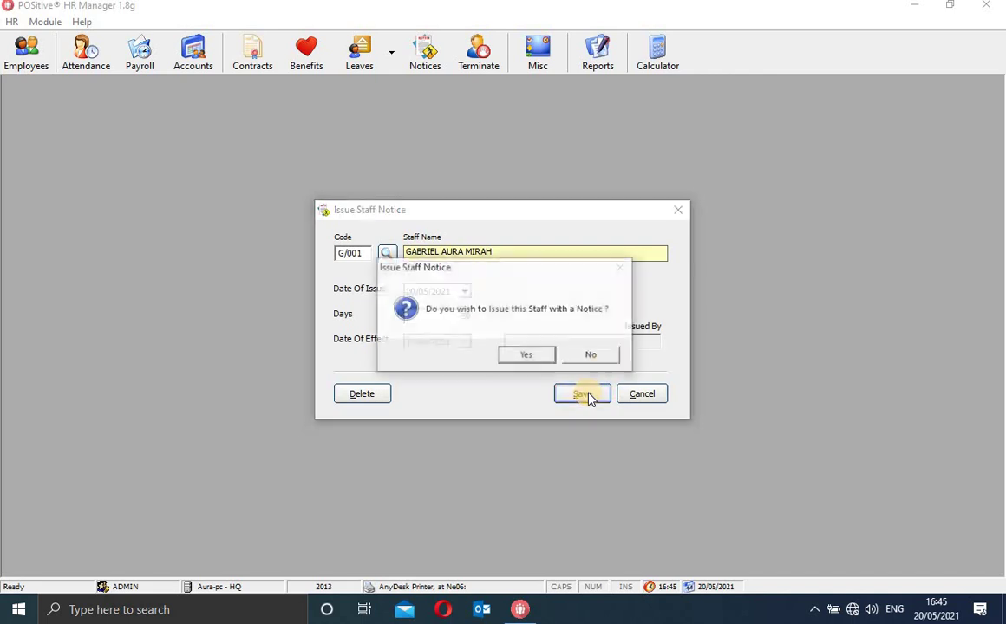
click(527, 355)
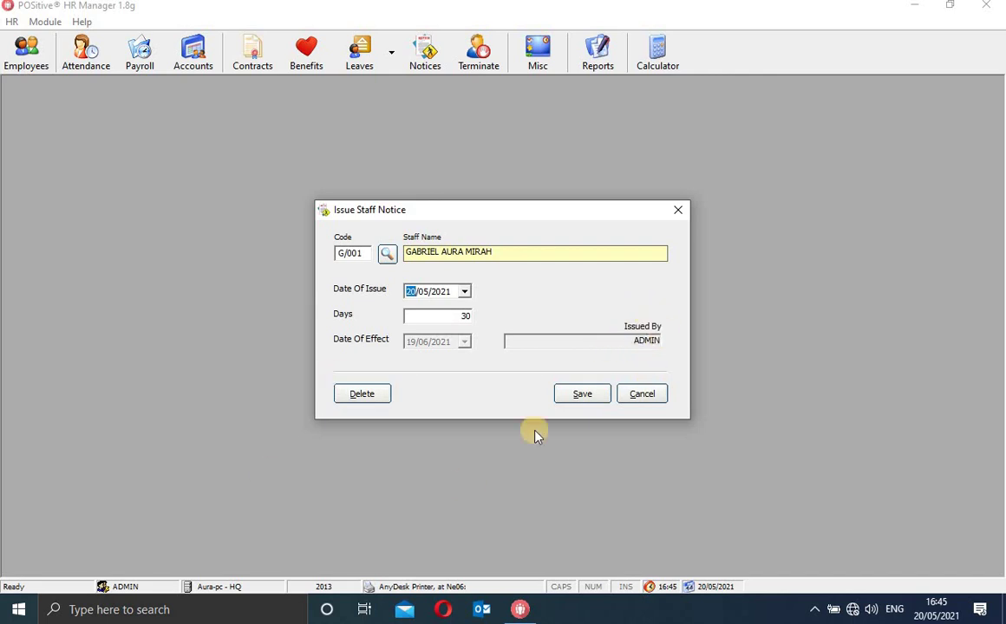
click(677, 211)
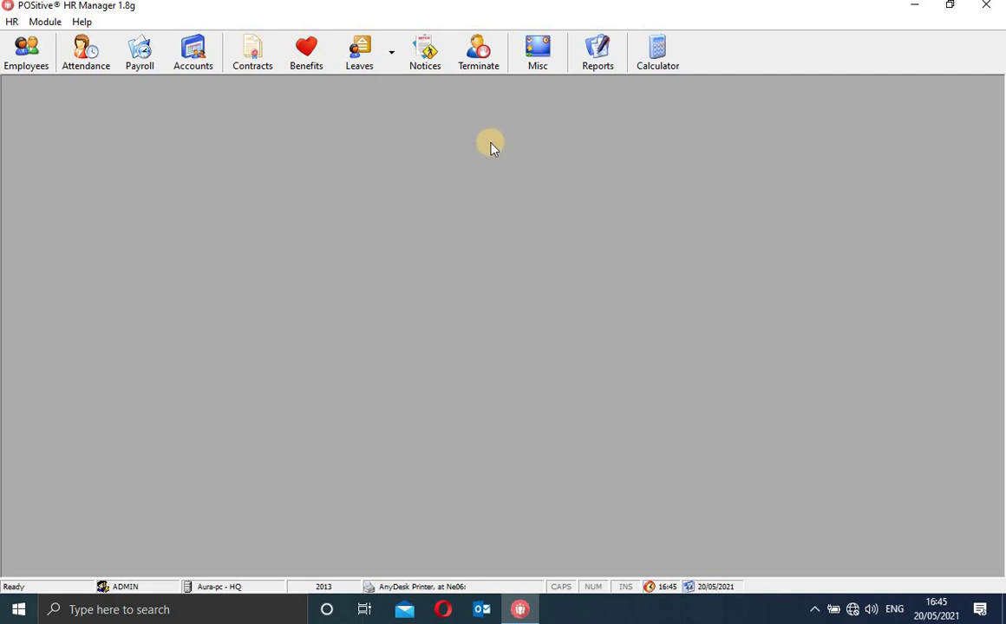
- Open the Termination Manager, filter it to branch 00 - HQ, and bring up a new staff termination form
click(482, 57)
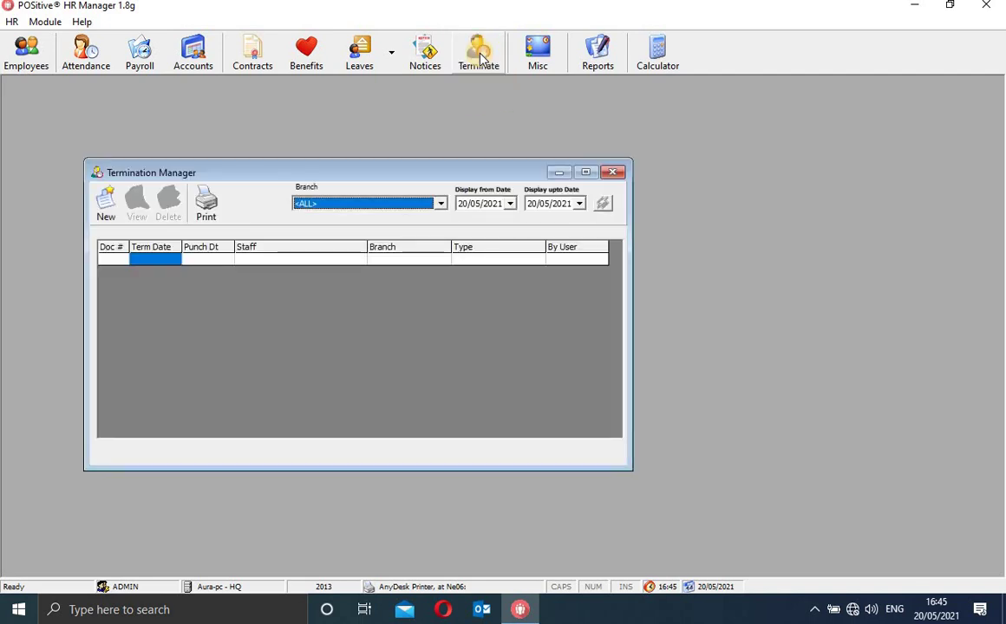
click(441, 203)
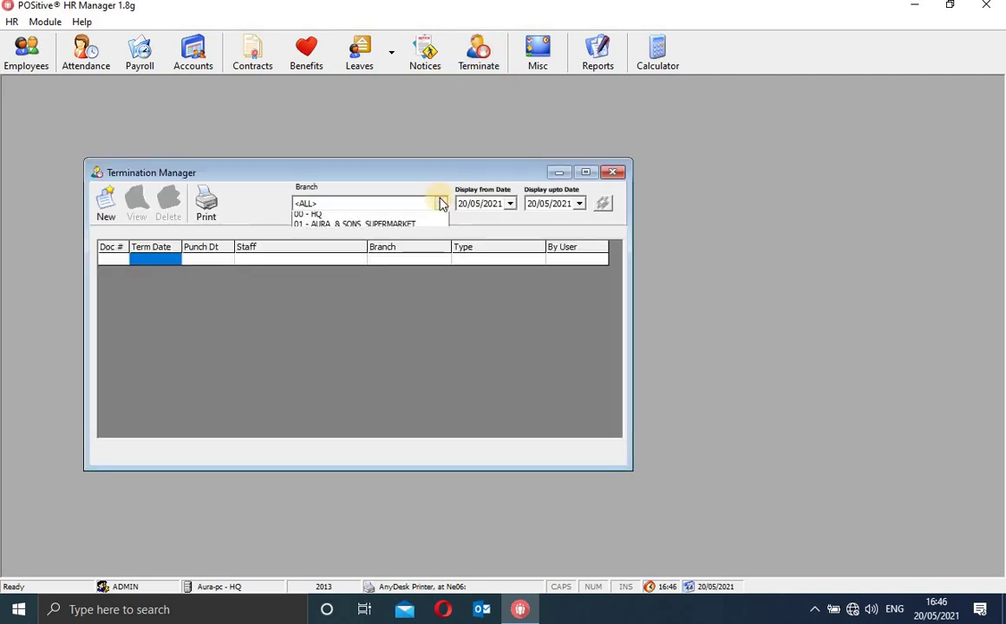
click(385, 227)
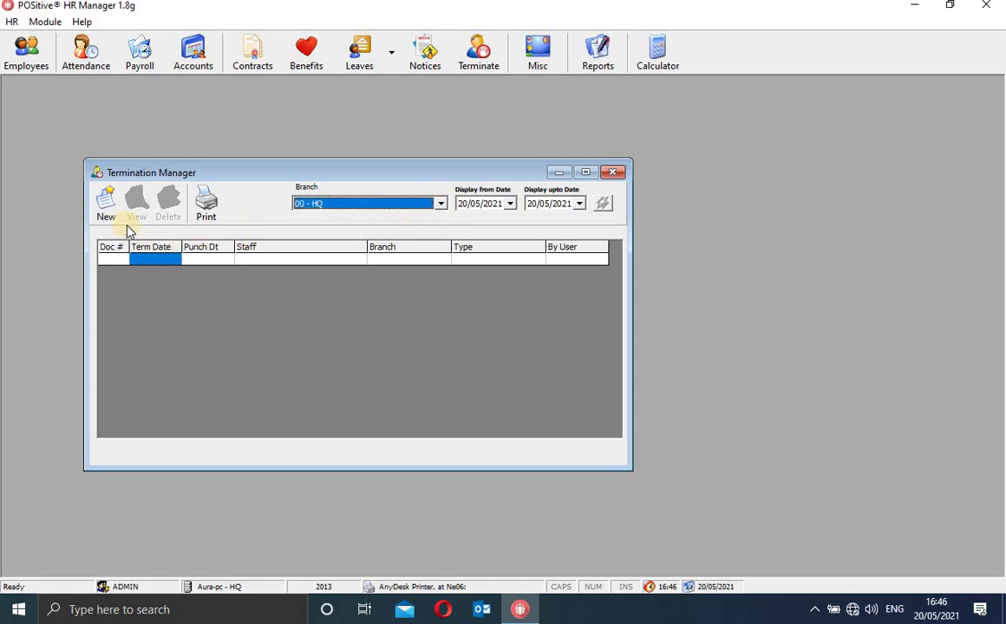
click(106, 204)
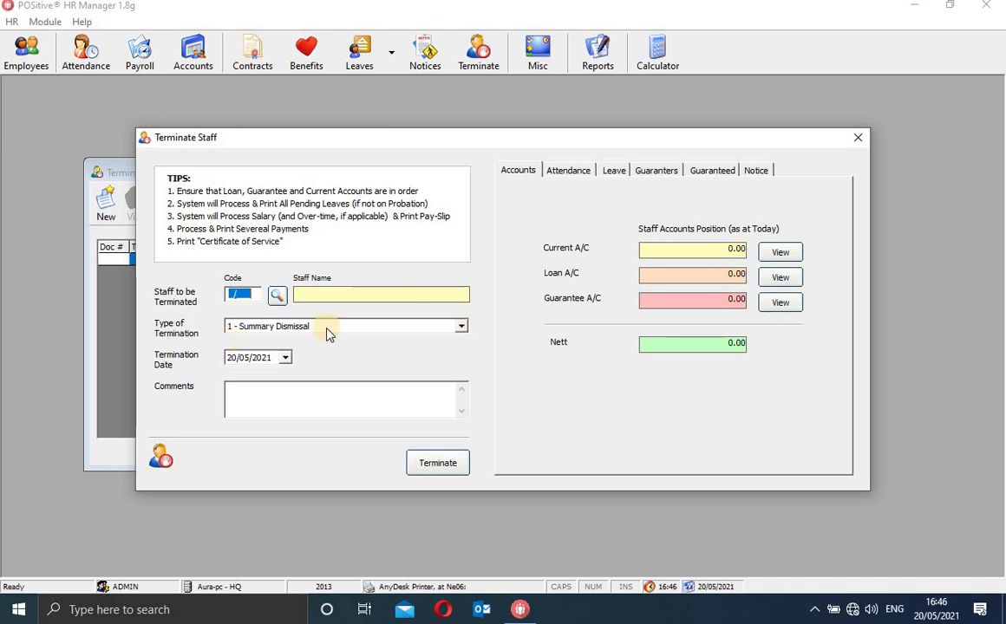
- Keep 1 - Summary Dismissal as the termination type and enter the comment "sdvbdfdfbdbfgnfgnfnfgnfgnfg"
click(462, 327)
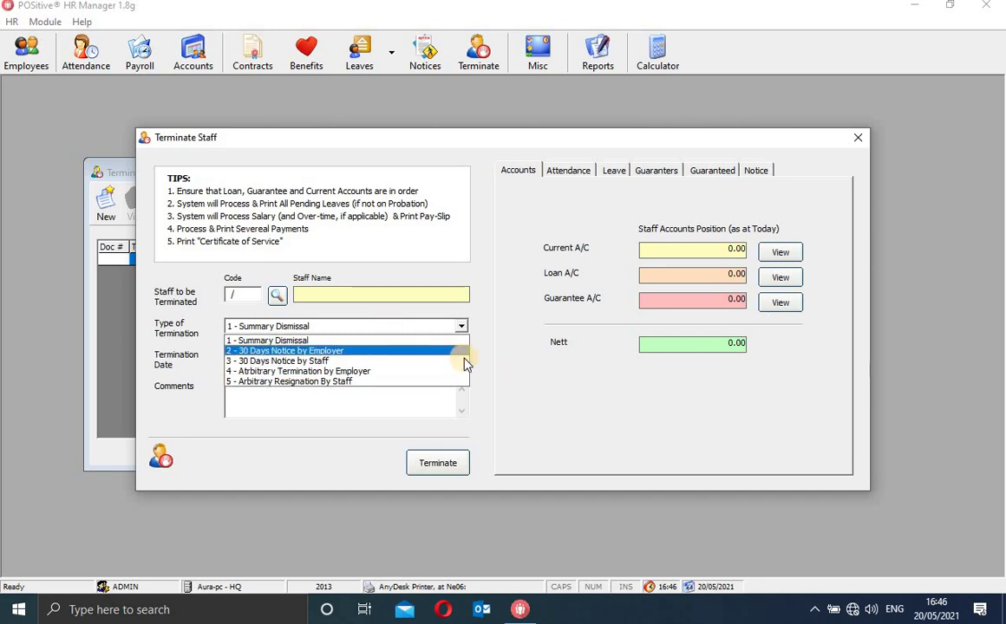
click(501, 362)
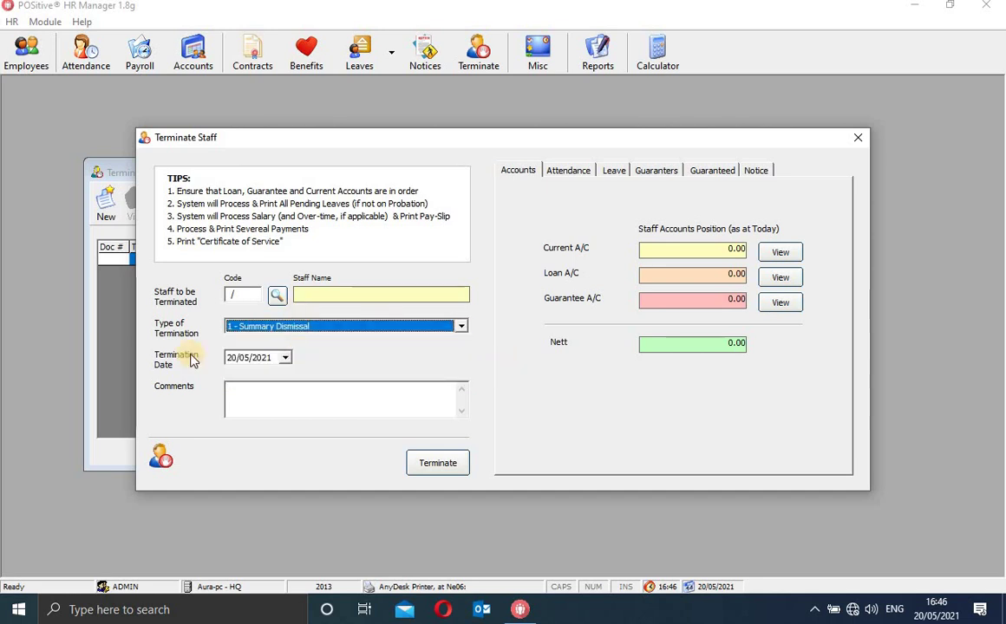
click(272, 389)
text(sdvbdfdf)
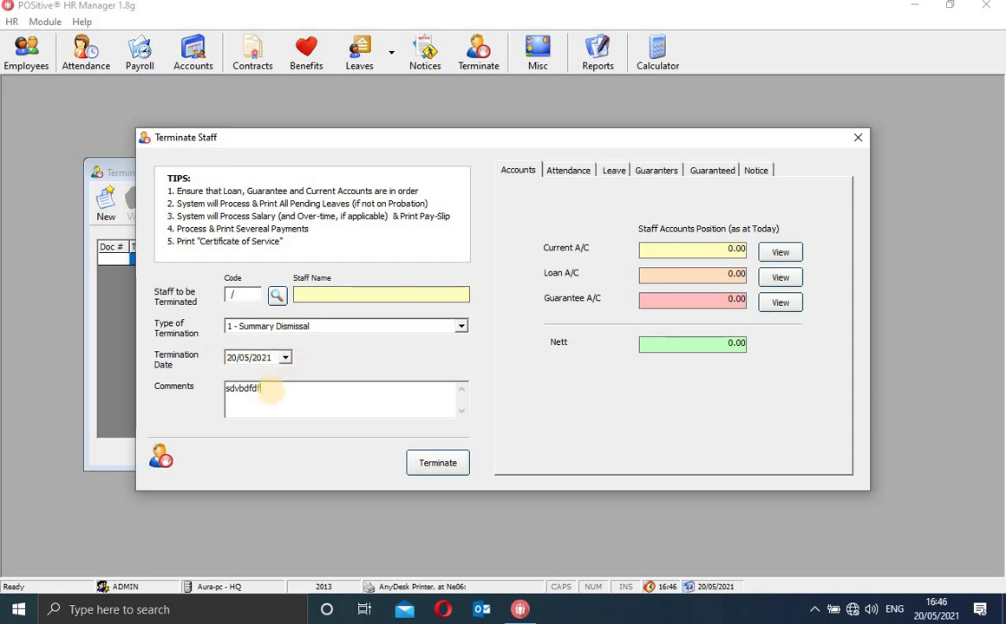
text(fbdbfgnfgnfnfgnfgnfg)
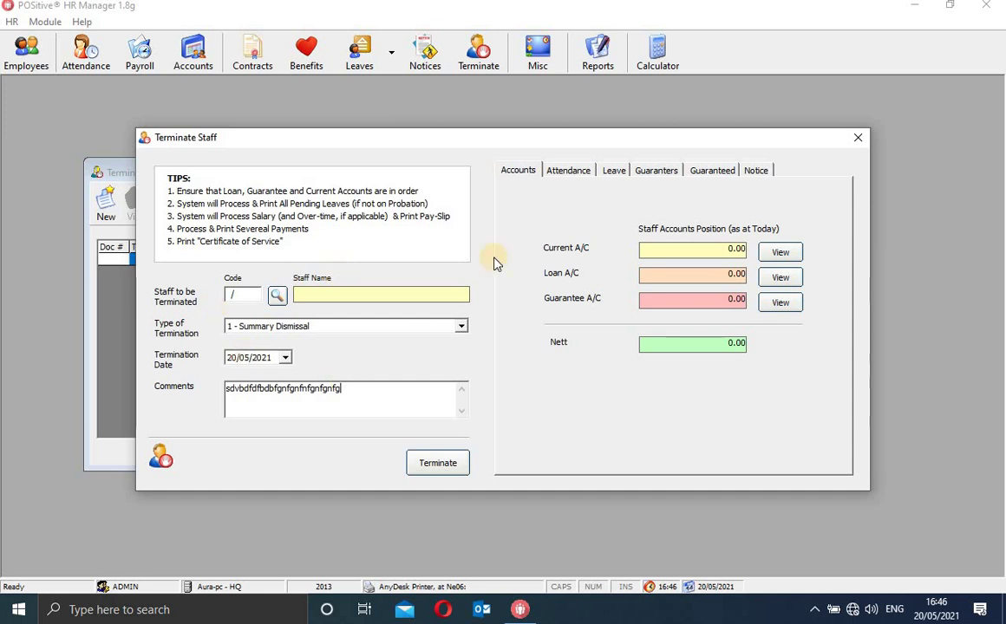
- Examine the termination form's accounts, attendance, leave, guaranters, guaranteed staff and notice details
click(522, 171)
click(582, 172)
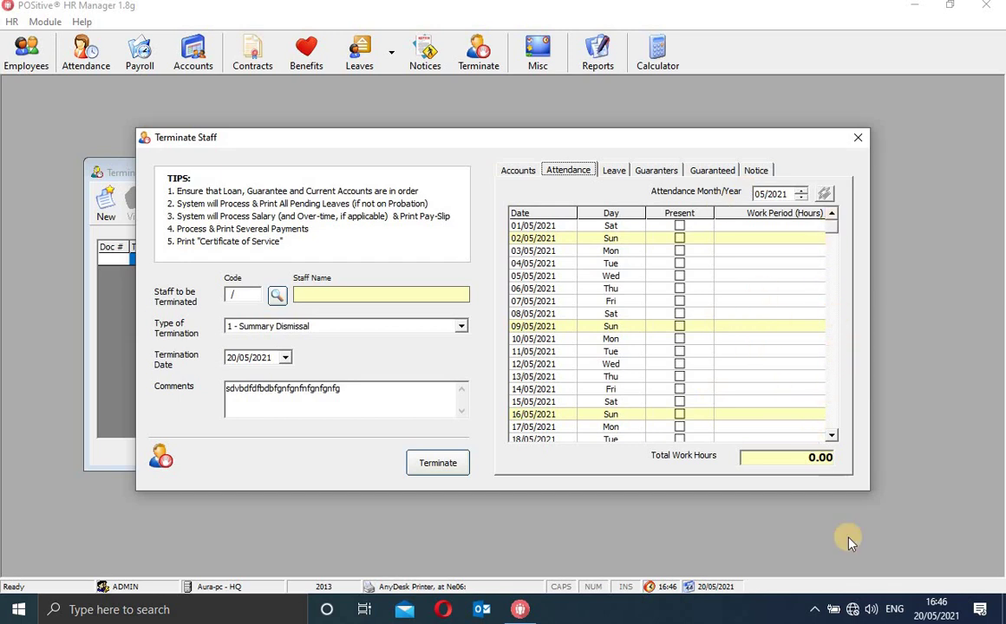
click(614, 171)
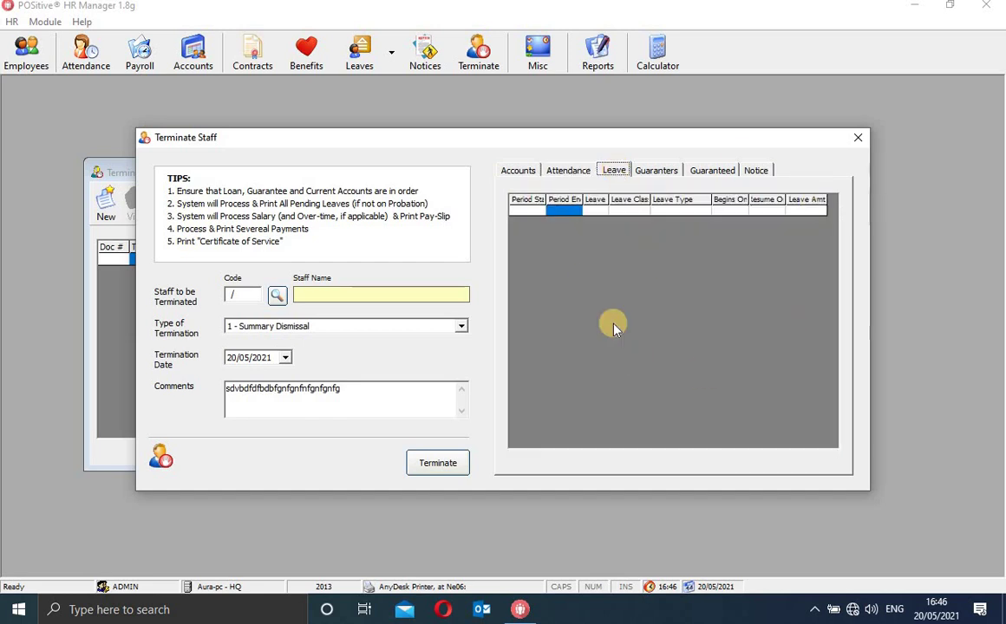
click(659, 171)
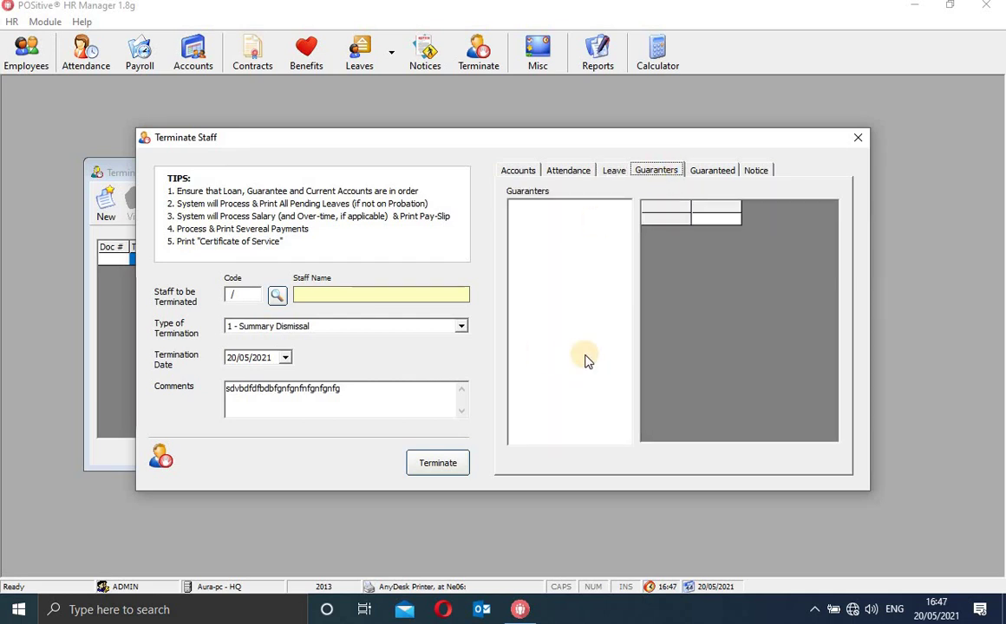
click(712, 170)
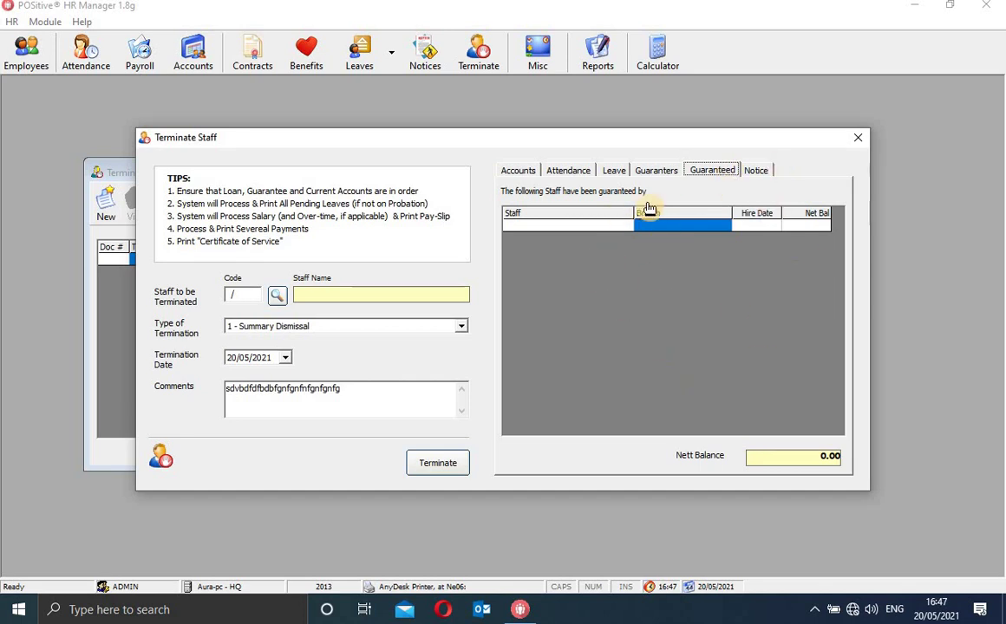
click(656, 172)
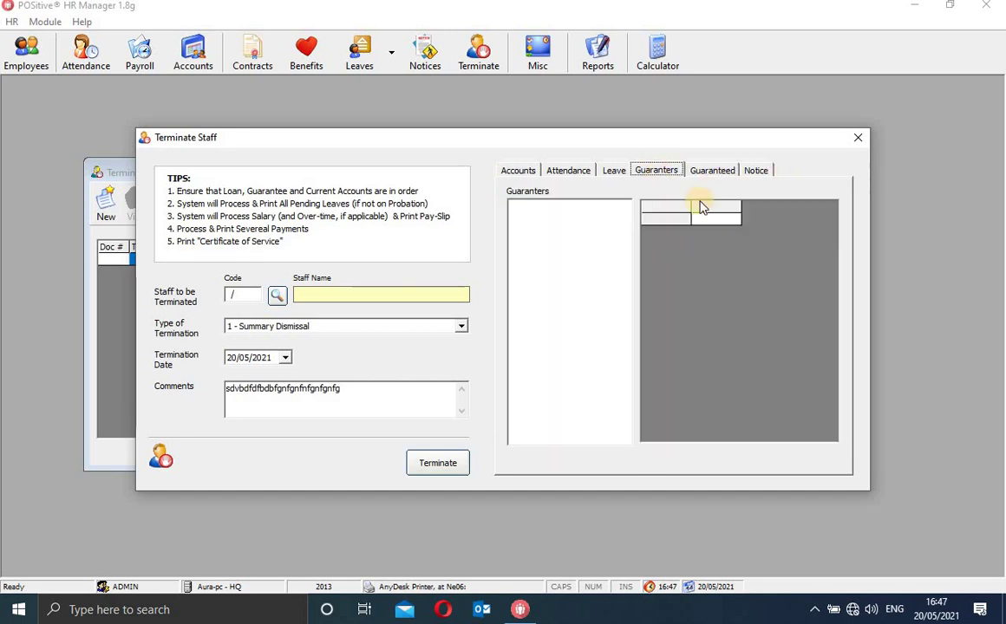
click(713, 171)
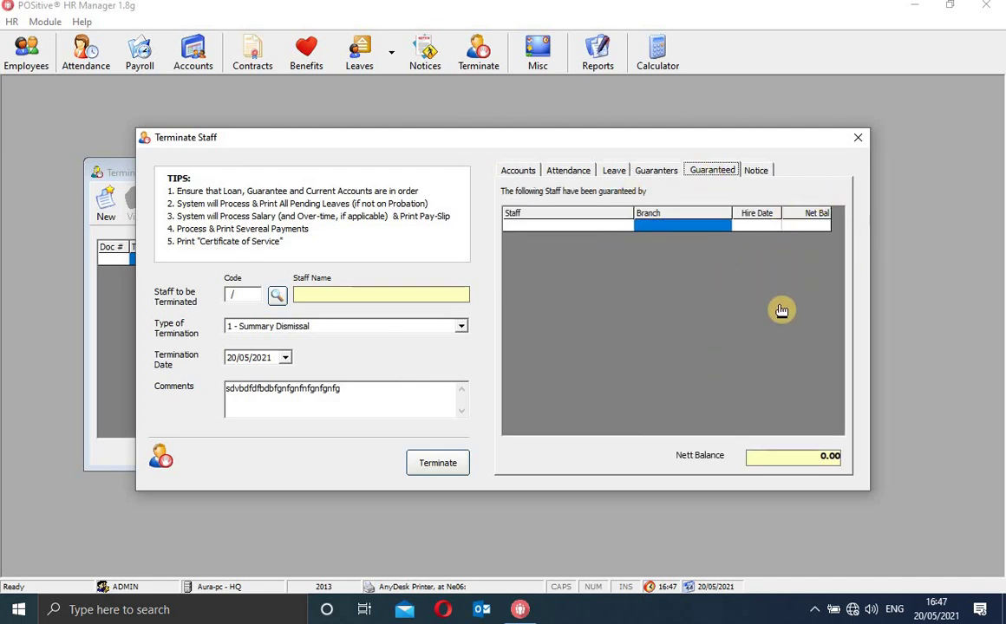
click(760, 172)
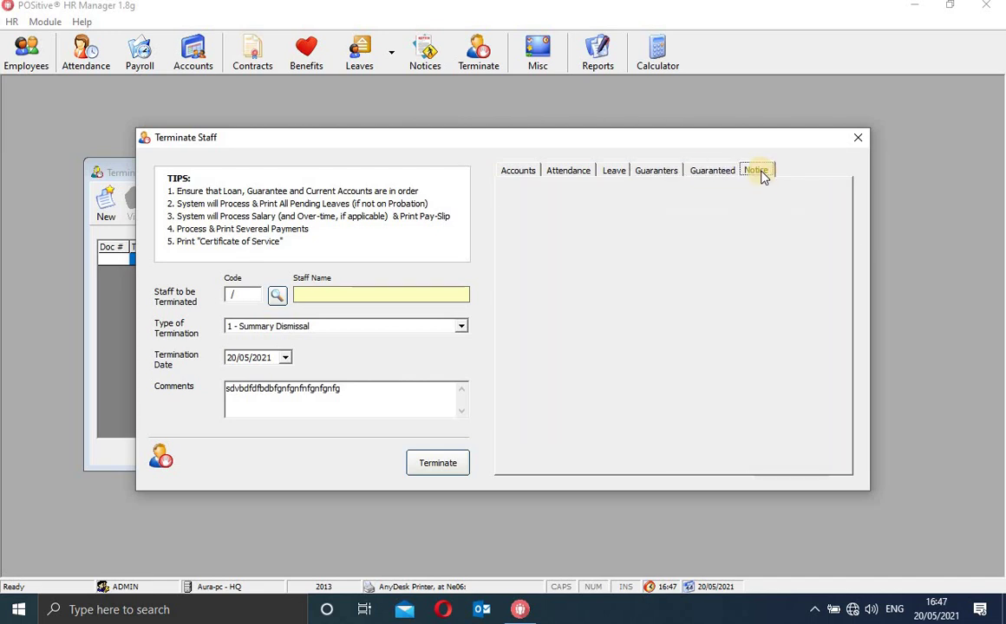
click(519, 171)
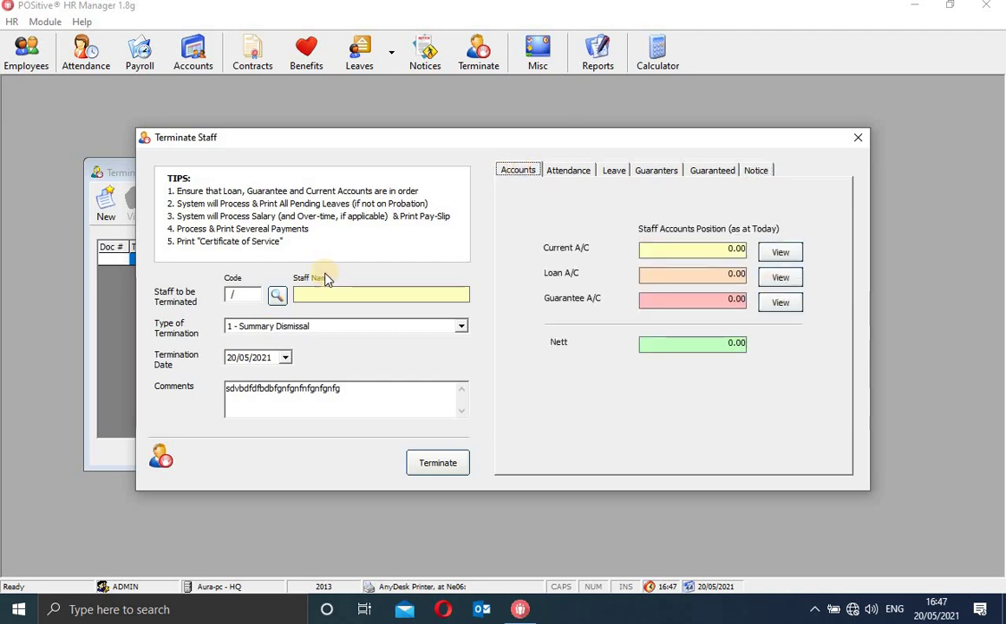
- Review the available termination types, leave the form without terminating anyone, and close the Termination Manager
click(462, 327)
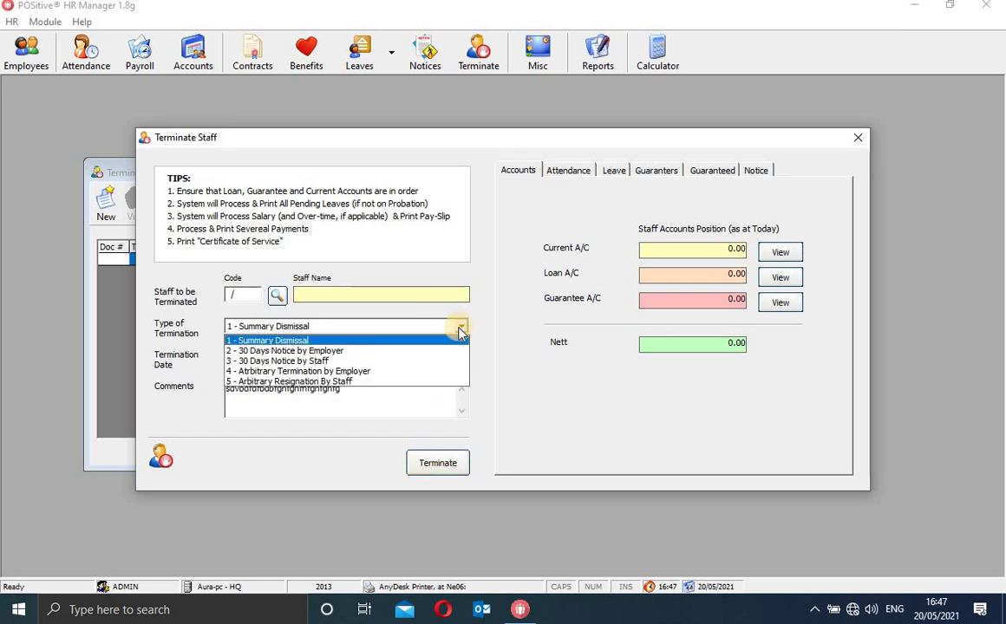
click(388, 341)
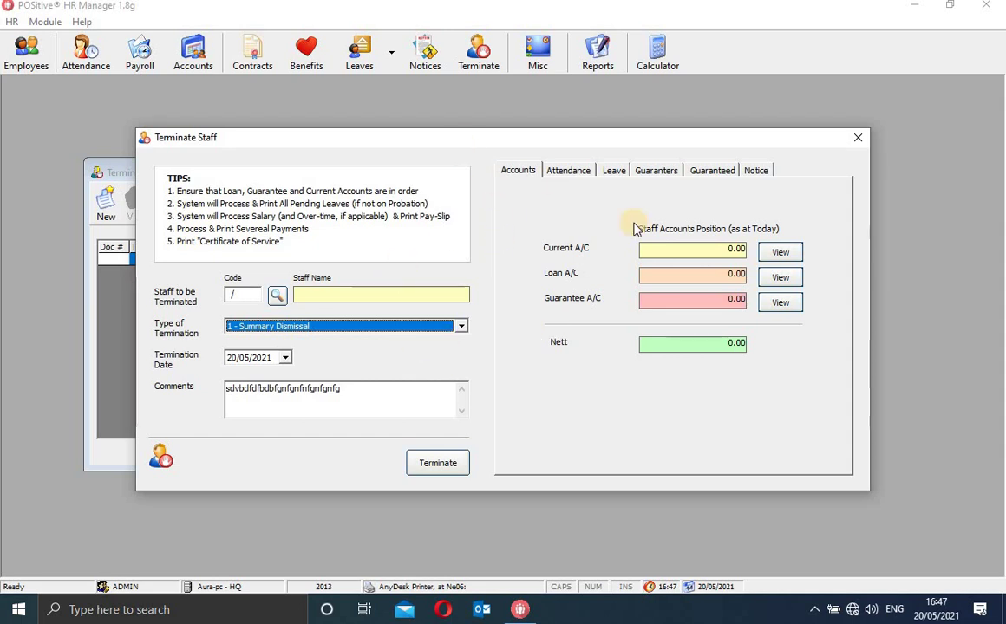
click(858, 138)
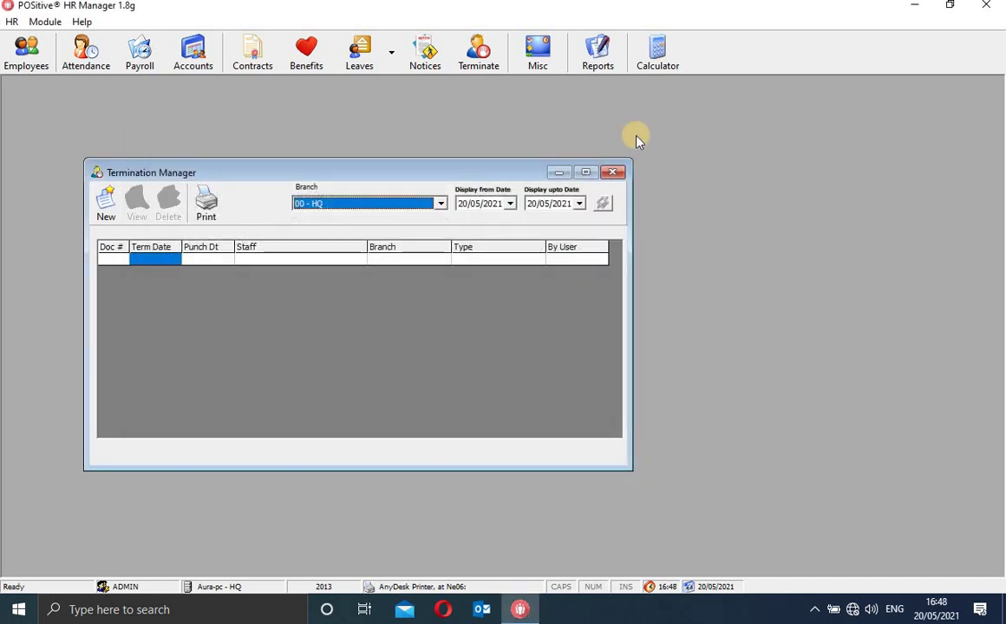
click(614, 174)
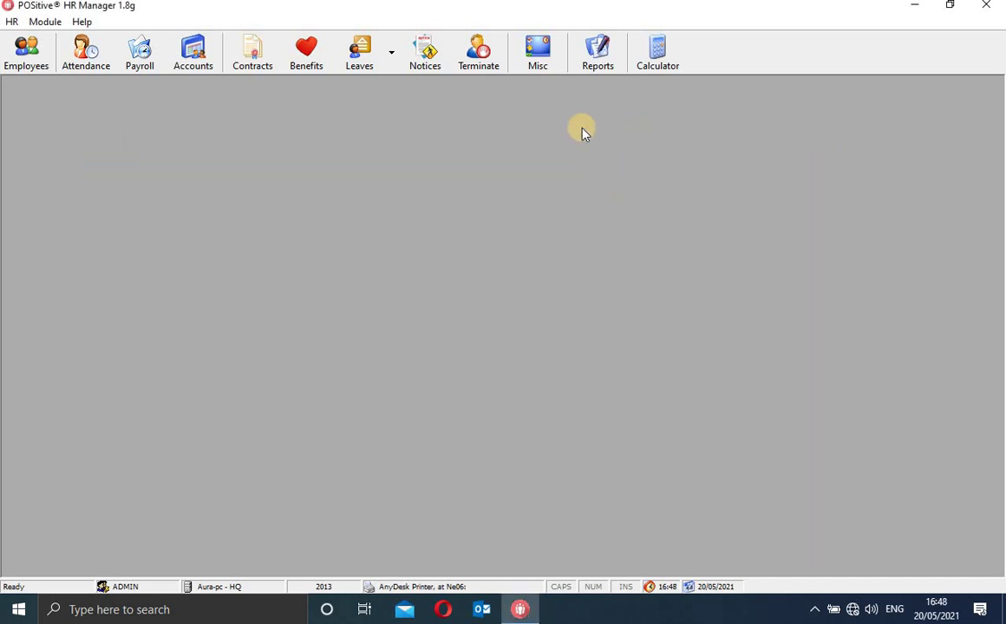
- Review the employee categories with their basic pay and maximum monthly hours, then close the Category Manager
click(539, 53)
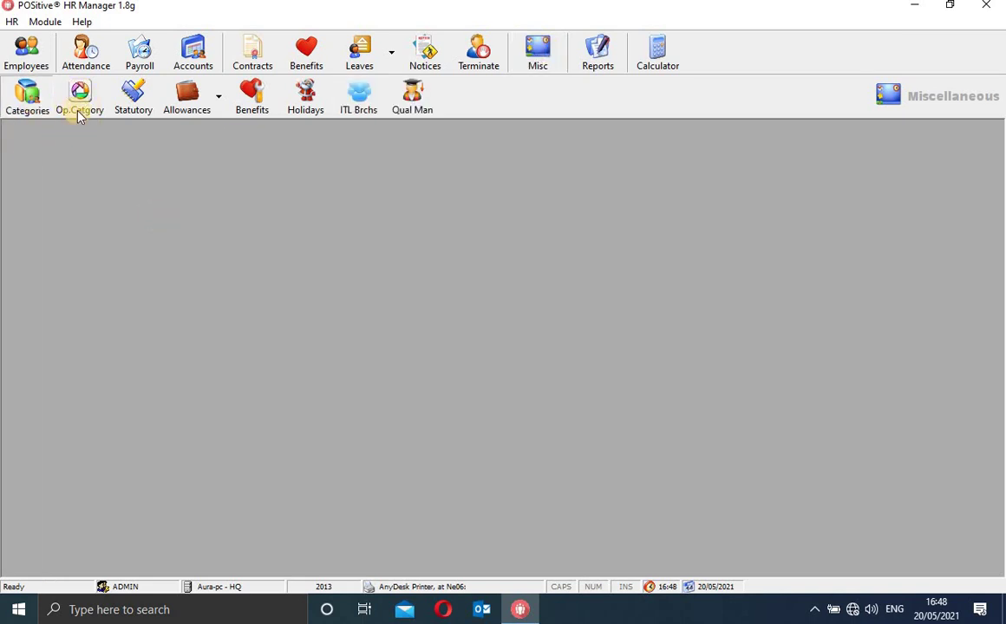
click(35, 99)
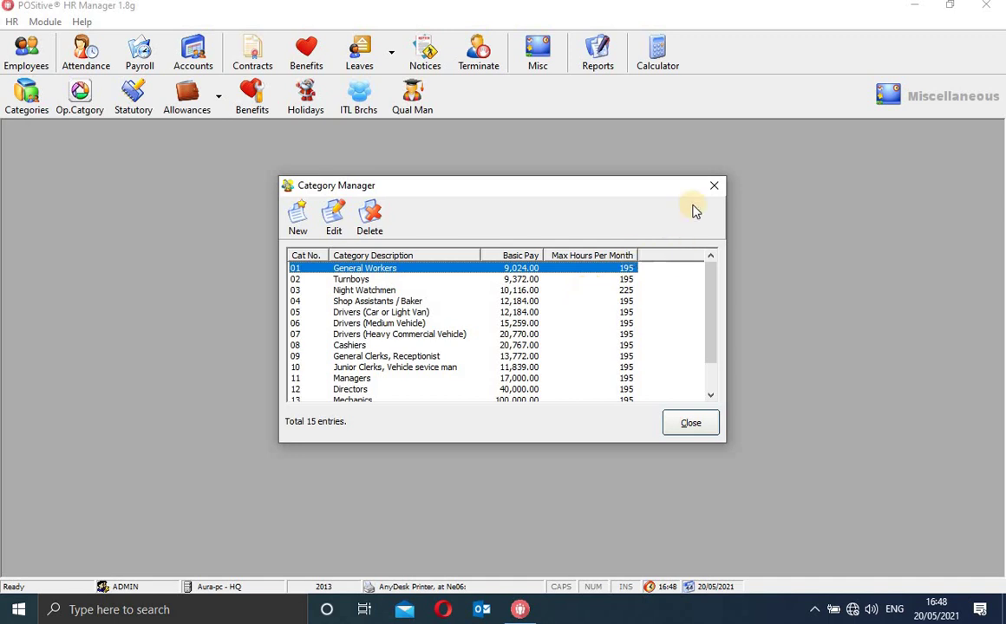
drag(712, 267, 699, 247)
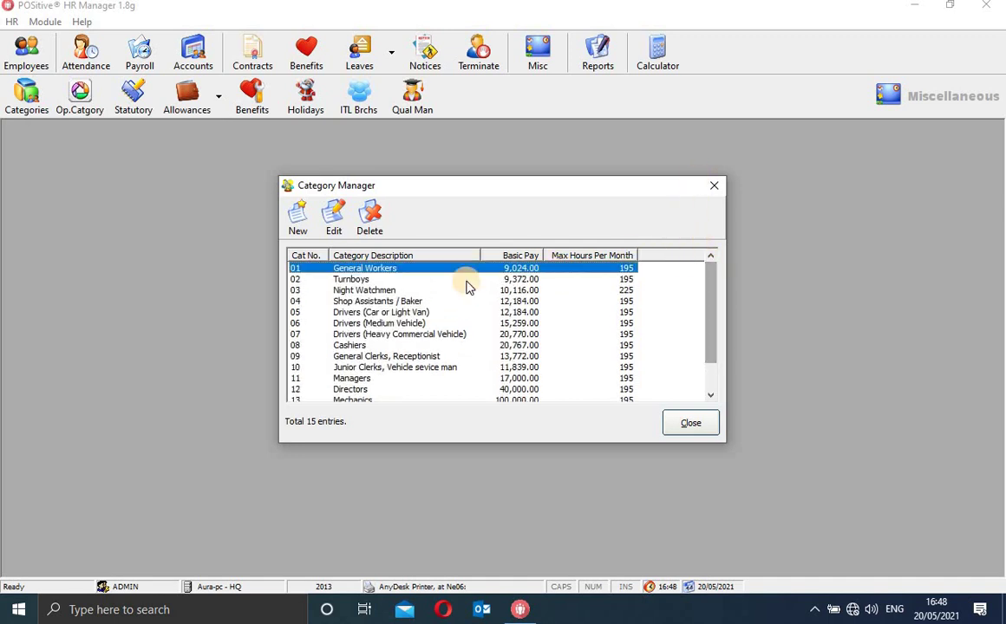
click(710, 189)
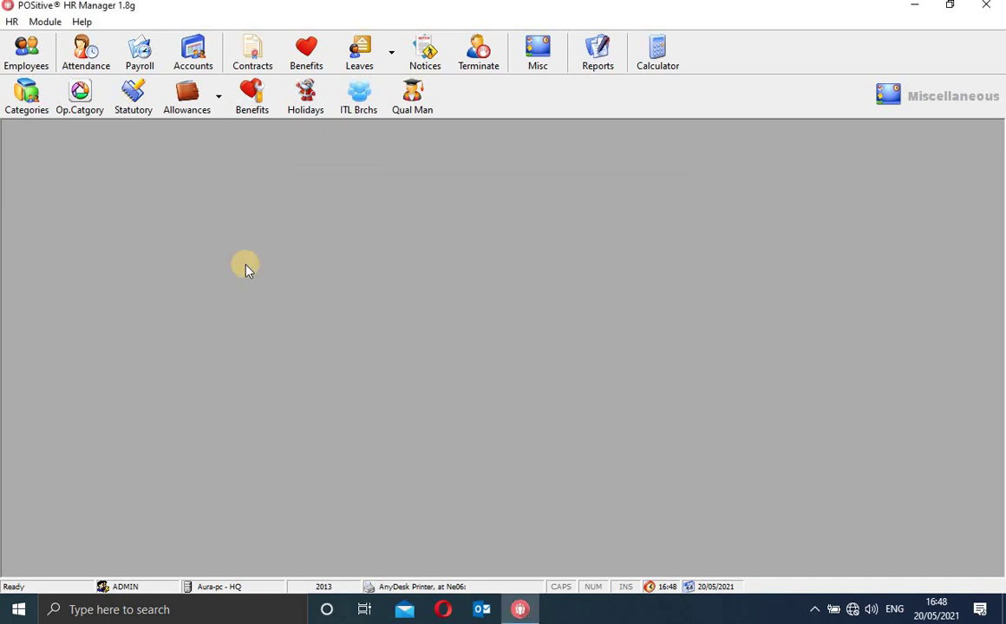
- Review the list of operations categories and close its manager
click(85, 100)
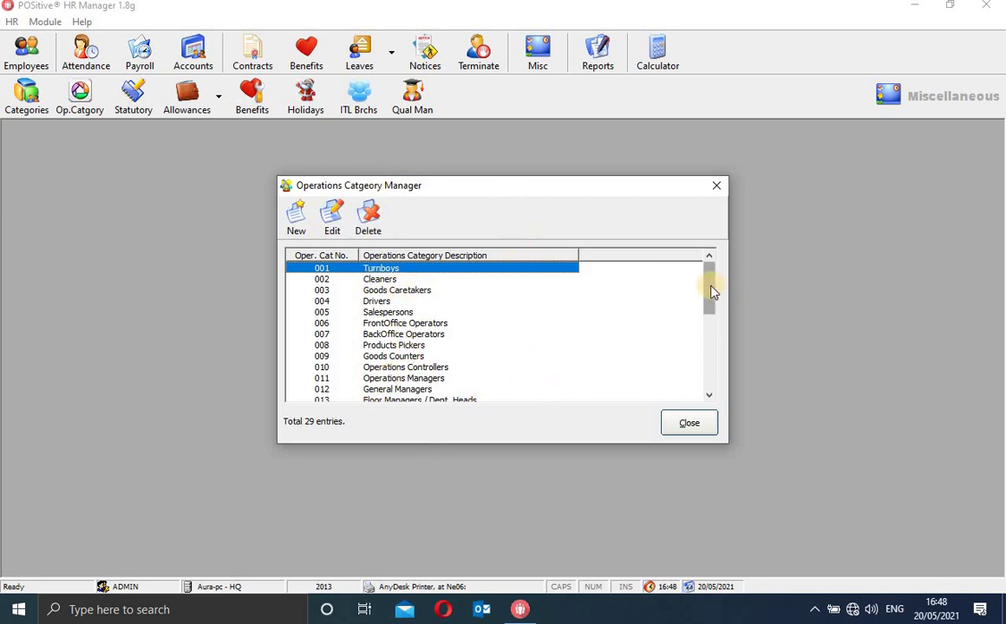
drag(711, 293, 711, 256)
click(716, 186)
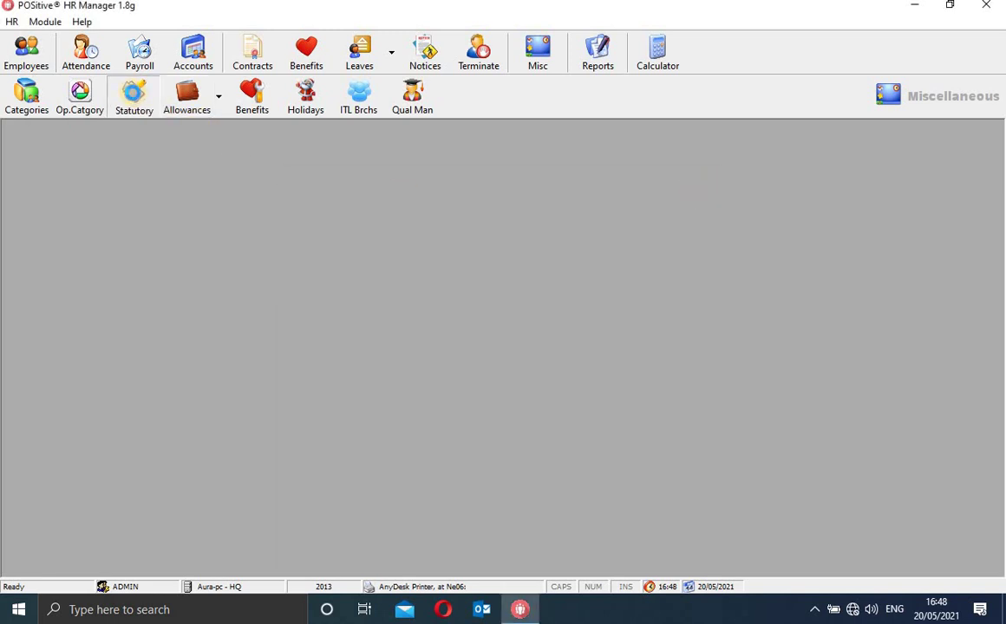
- Open the Statutory Deductions Manager and examine the full range of NHIF deduction bands
click(130, 93)
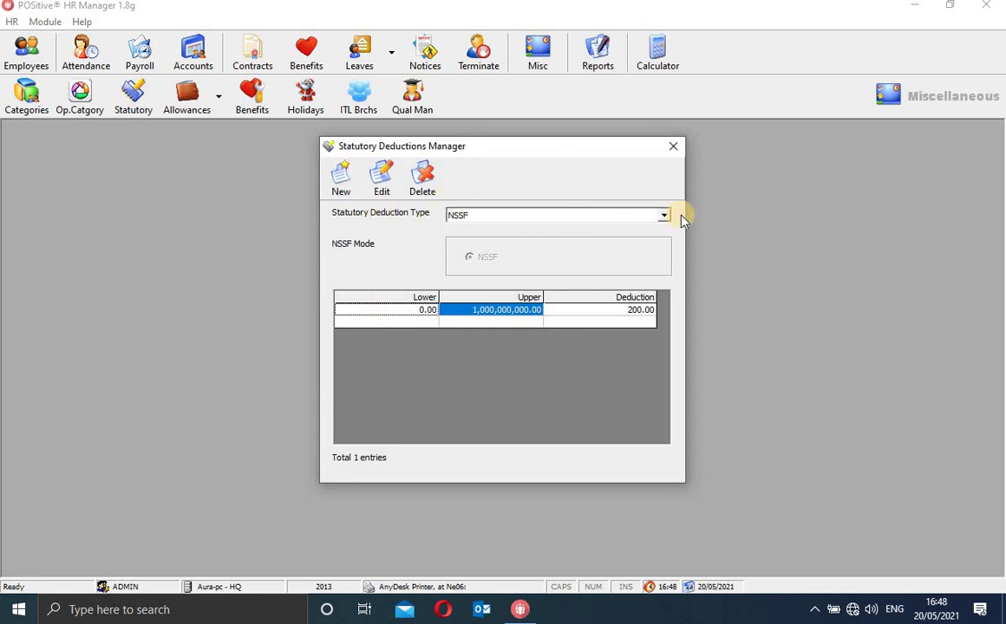
click(664, 217)
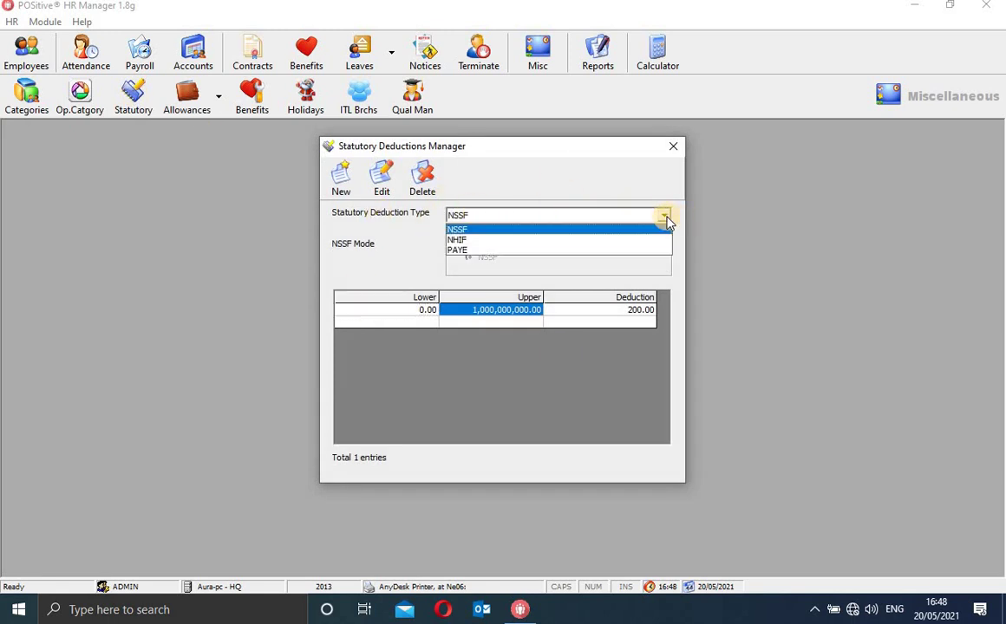
click(612, 239)
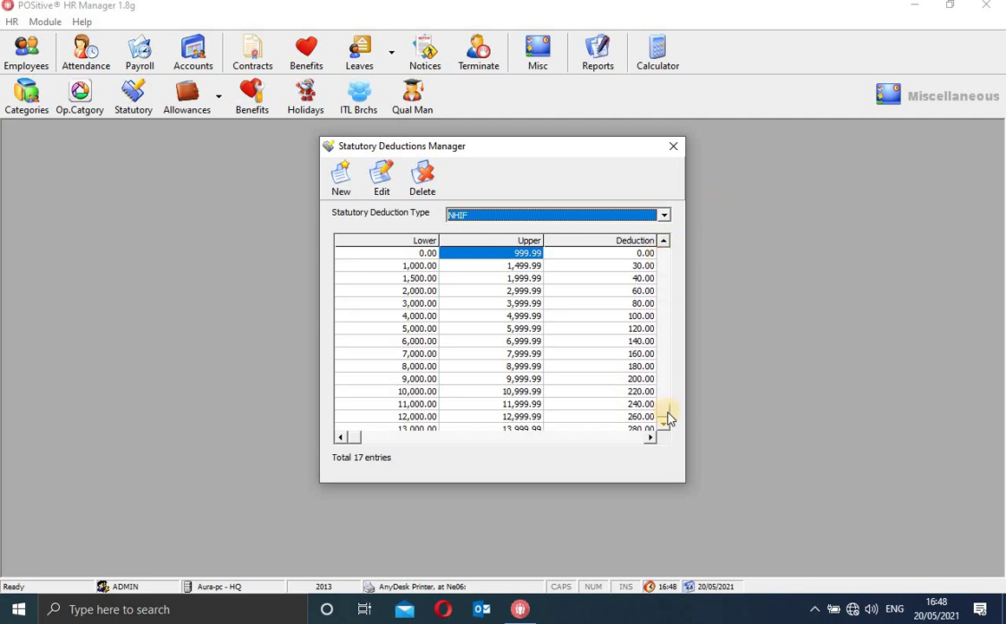
scroll(667, 418, down, 2)
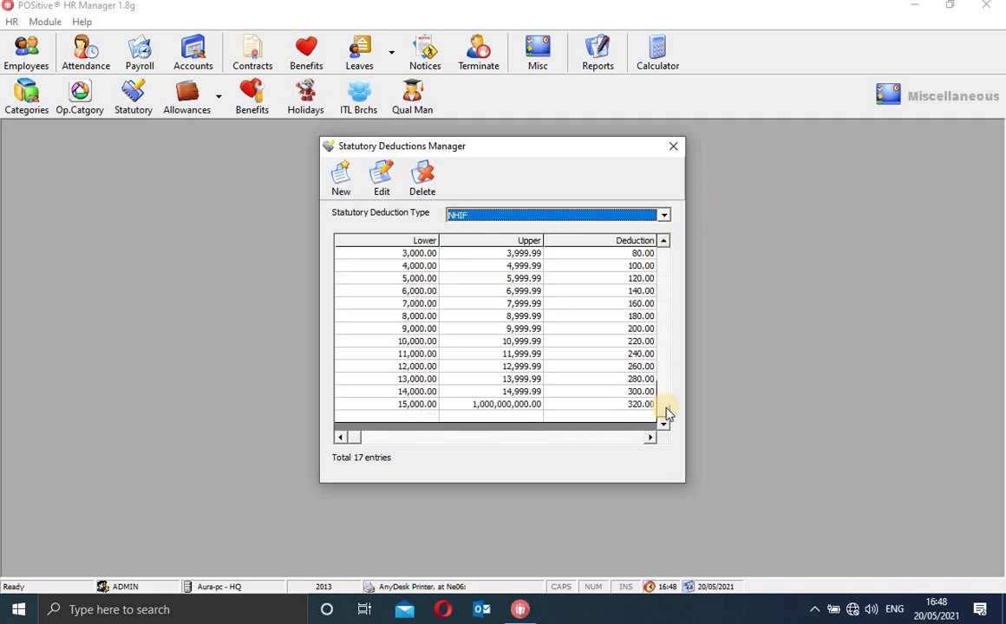
scroll(659, 235, up, 2)
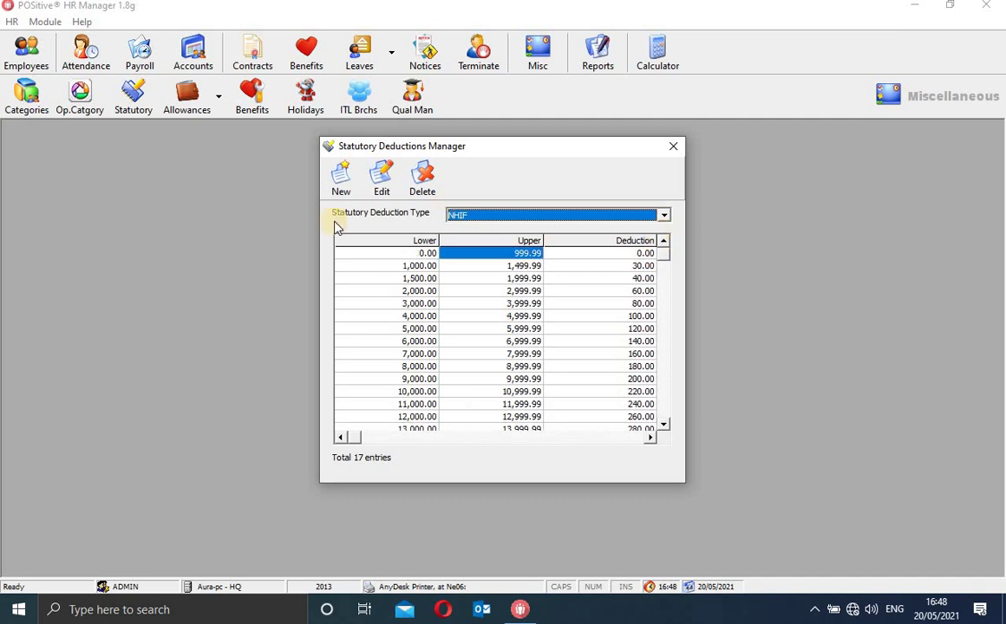
- Show the NSSF statutory deduction, inspect its limits and deduction value in the edit form, and leave without changing anything
click(665, 217)
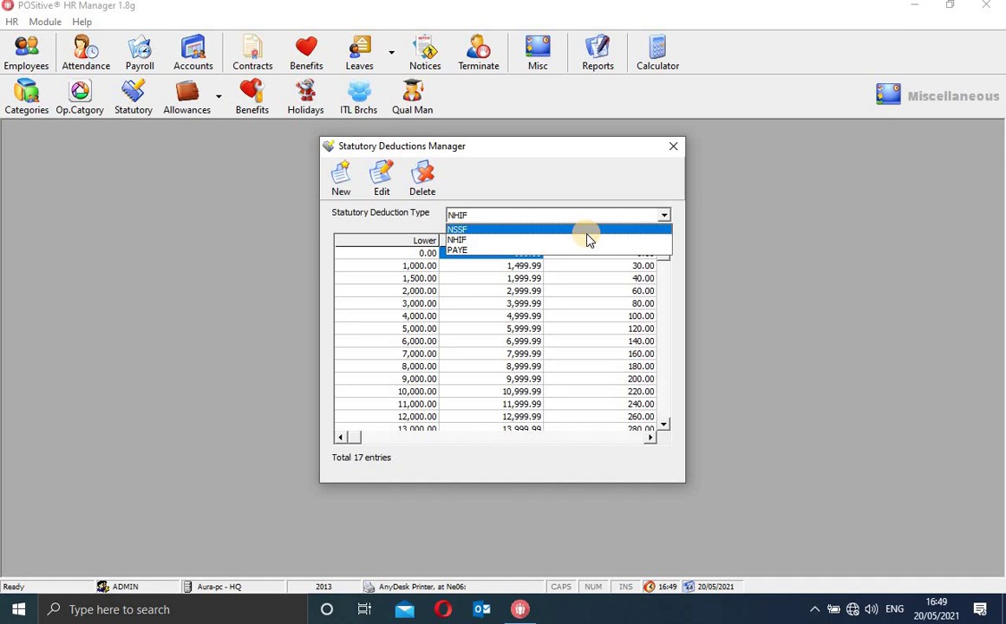
click(586, 232)
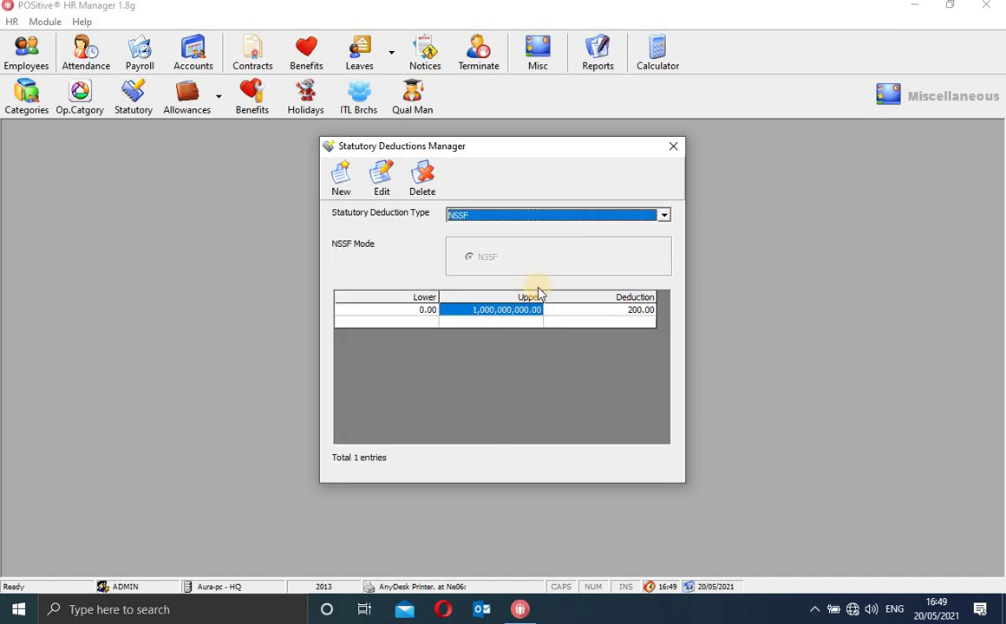
click(635, 311)
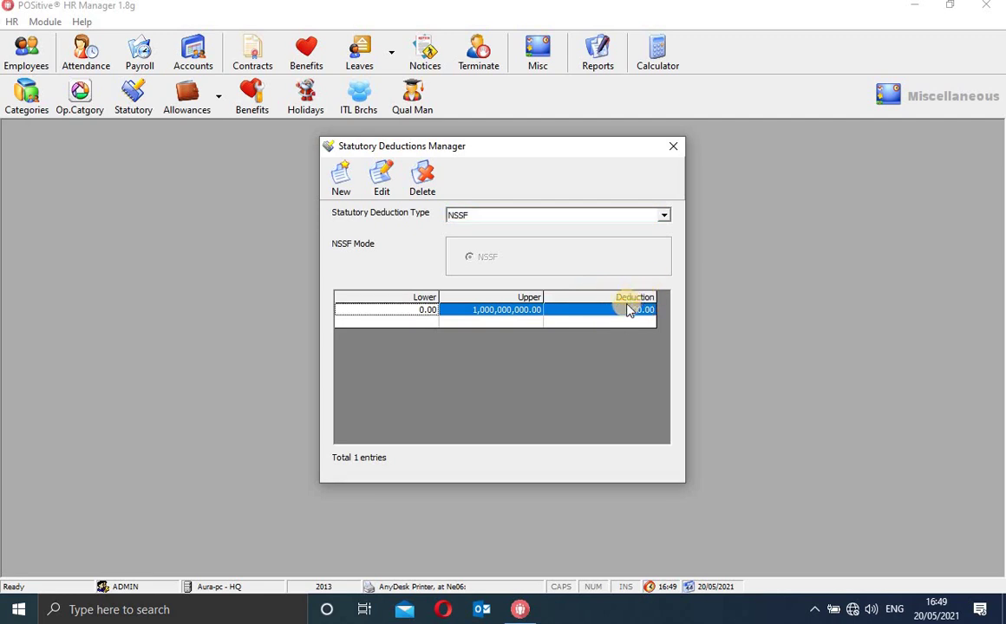
click(383, 182)
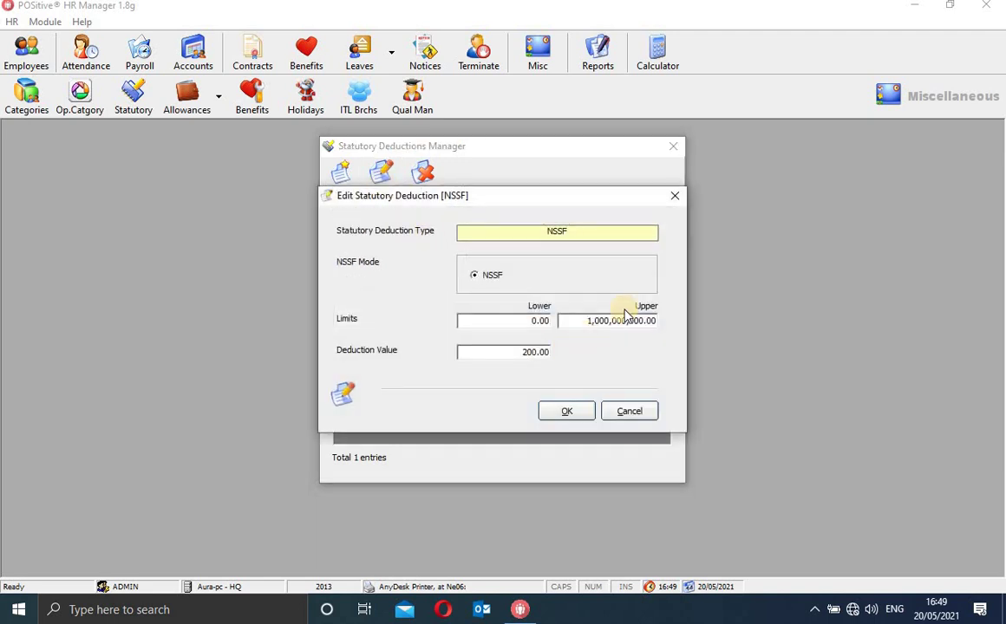
click(547, 322)
click(635, 320)
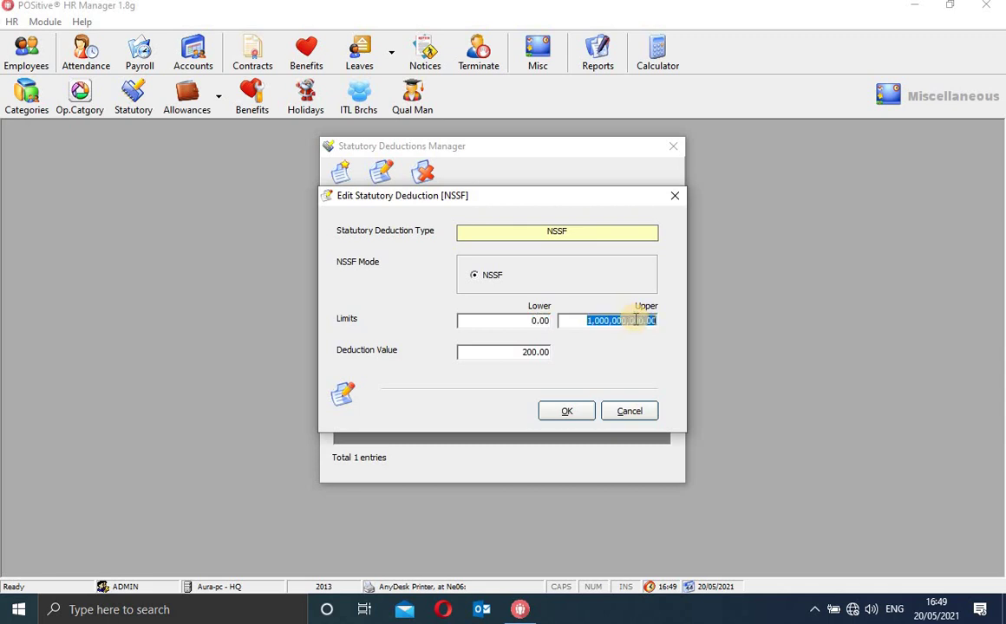
click(522, 352)
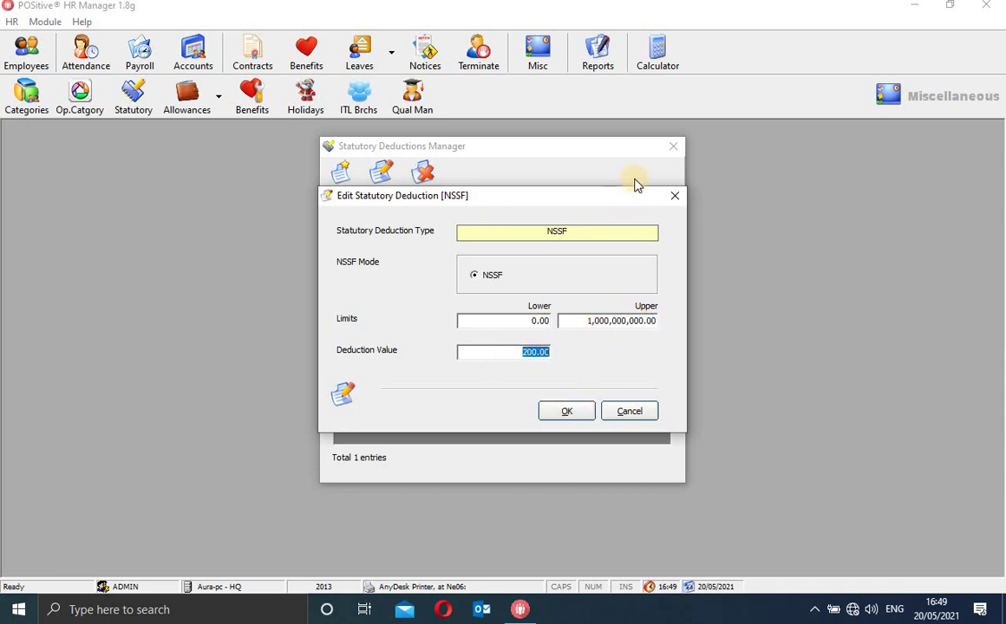
click(673, 197)
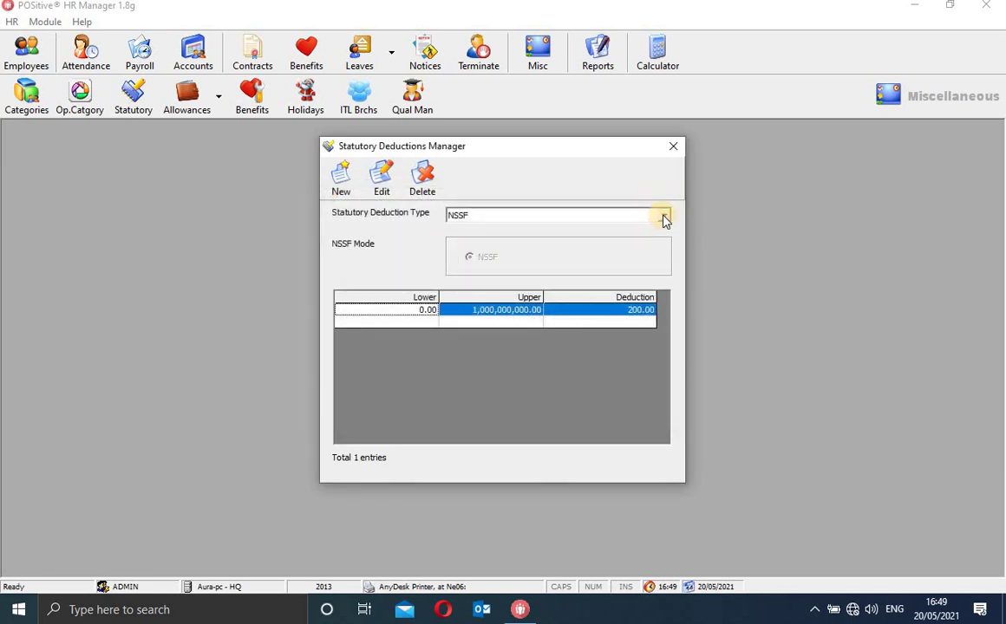
- Switch to the NHIF deductions, inspect the first band's limits and deduction value in the edit form, and leave it unchanged
click(663, 216)
click(597, 241)
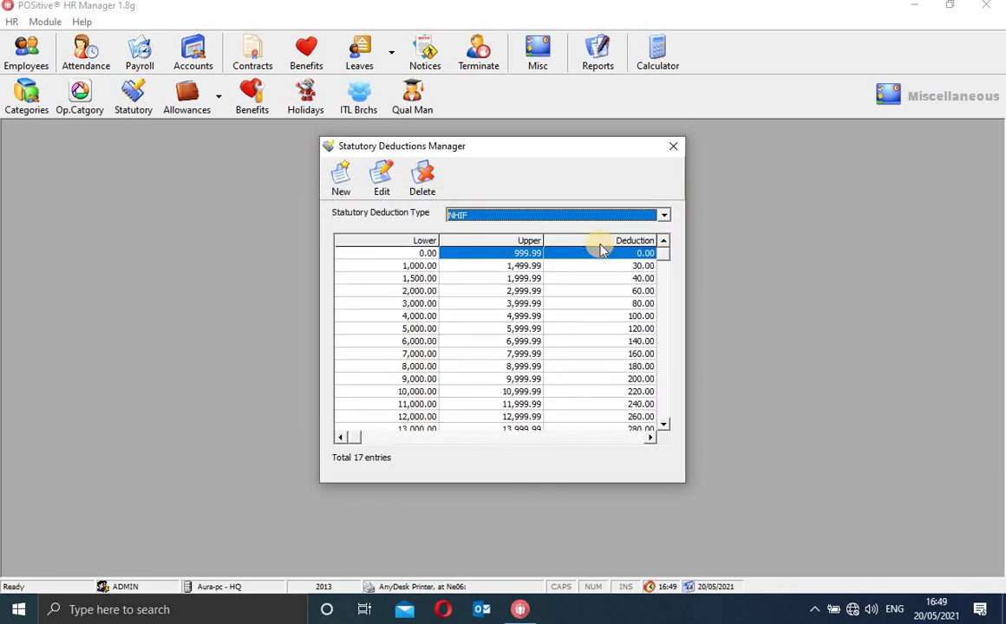
click(382, 180)
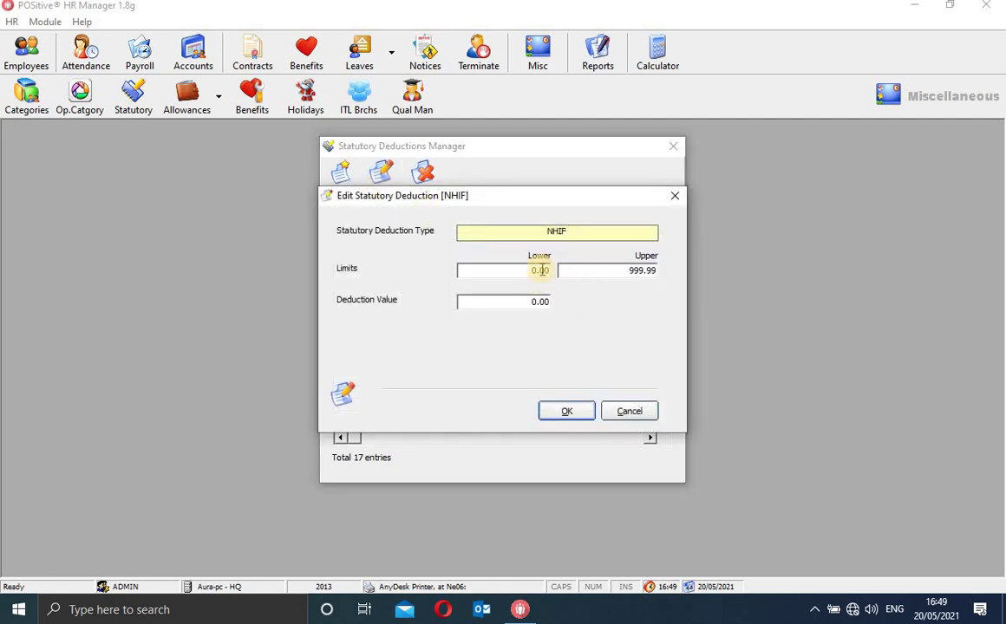
double_click(539, 270)
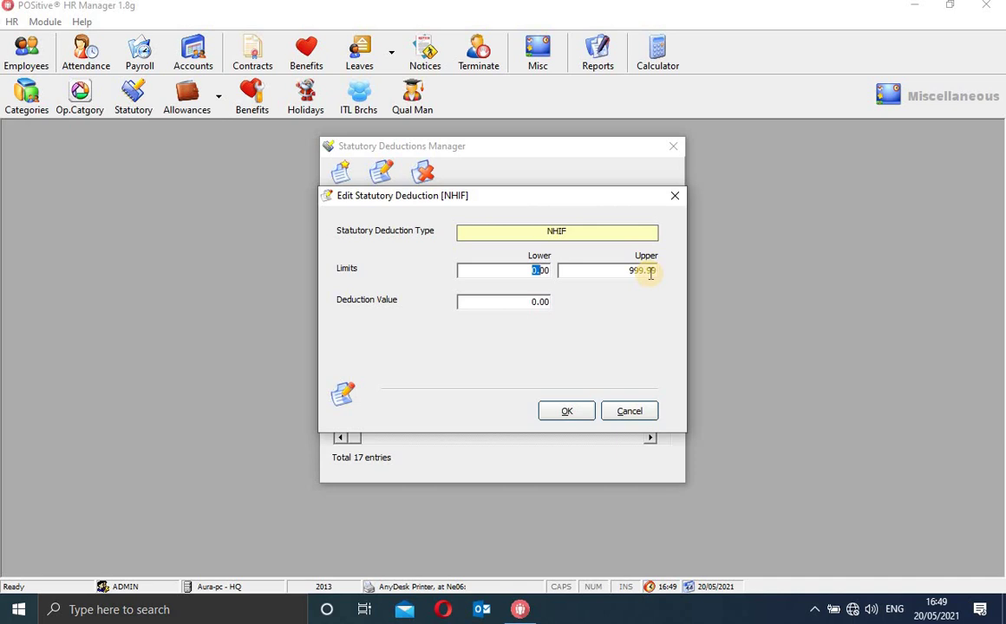
double_click(650, 273)
double_click(523, 298)
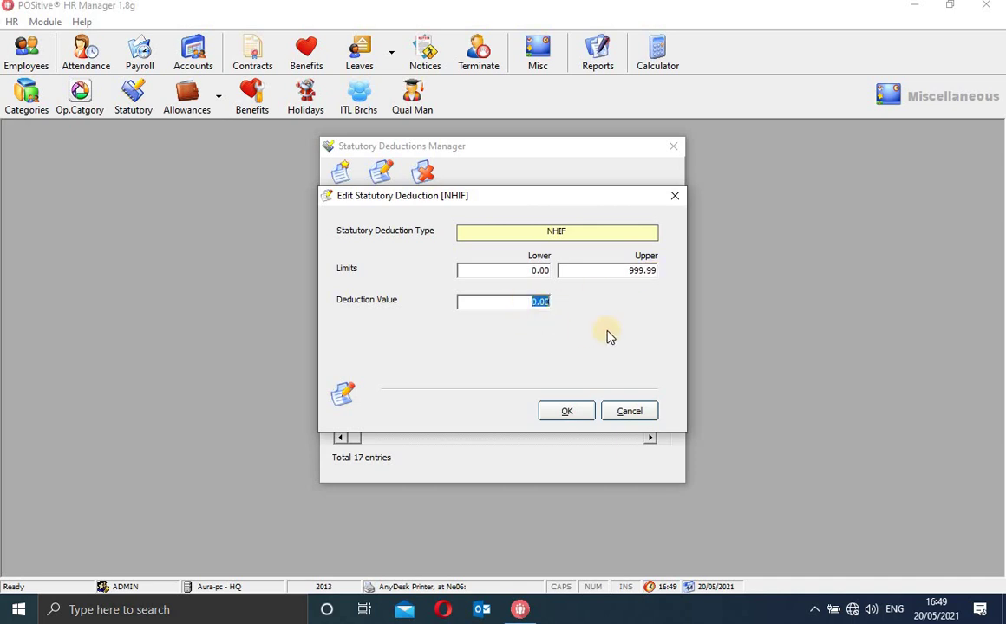
click(675, 195)
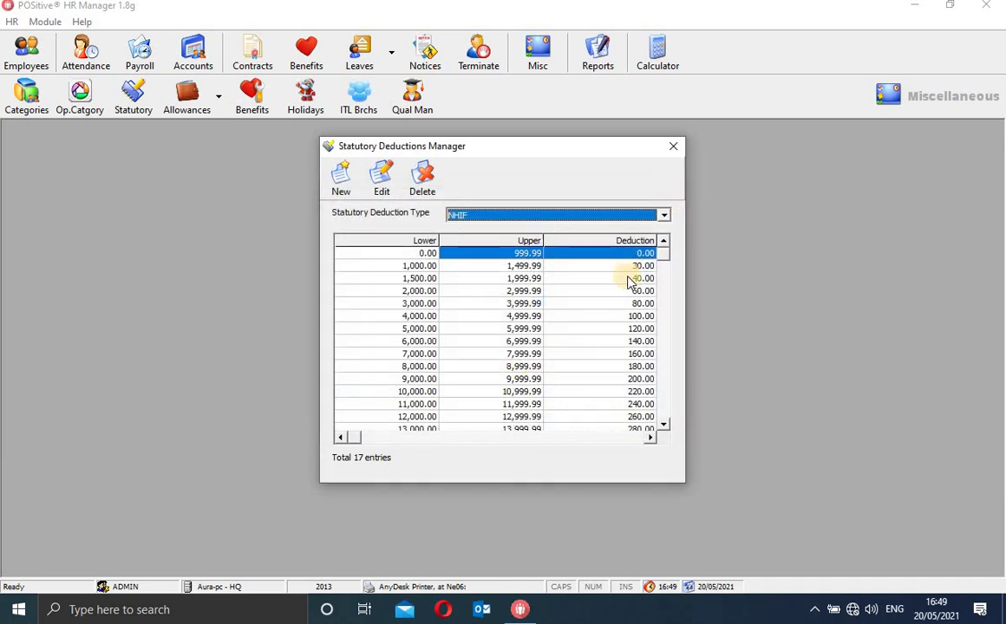
- Review the PAYE bands and the first band's edit form without changes, then close the Statutory Deductions Manager
click(663, 216)
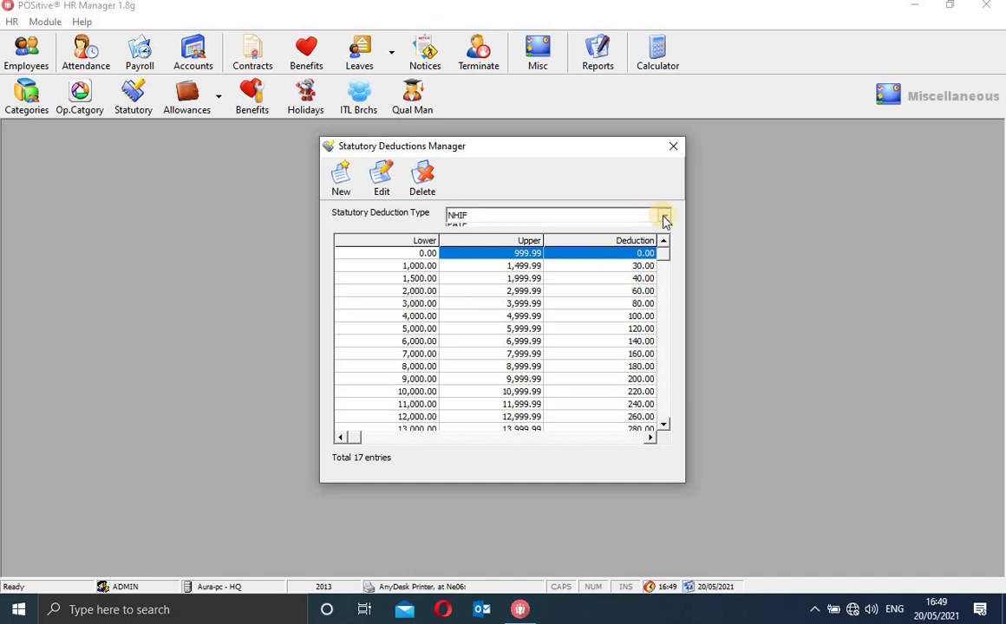
click(619, 250)
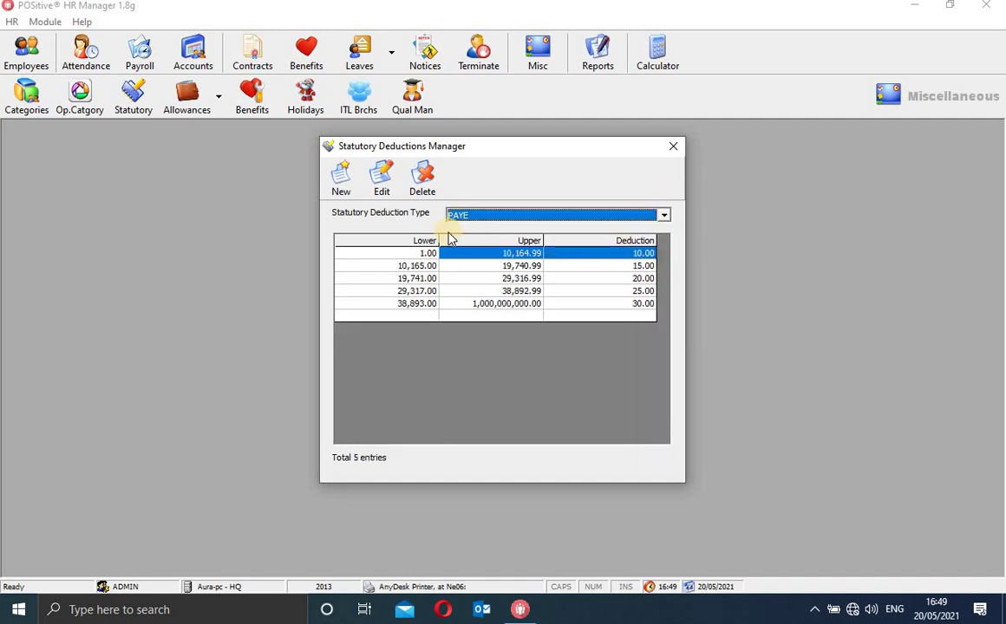
click(381, 176)
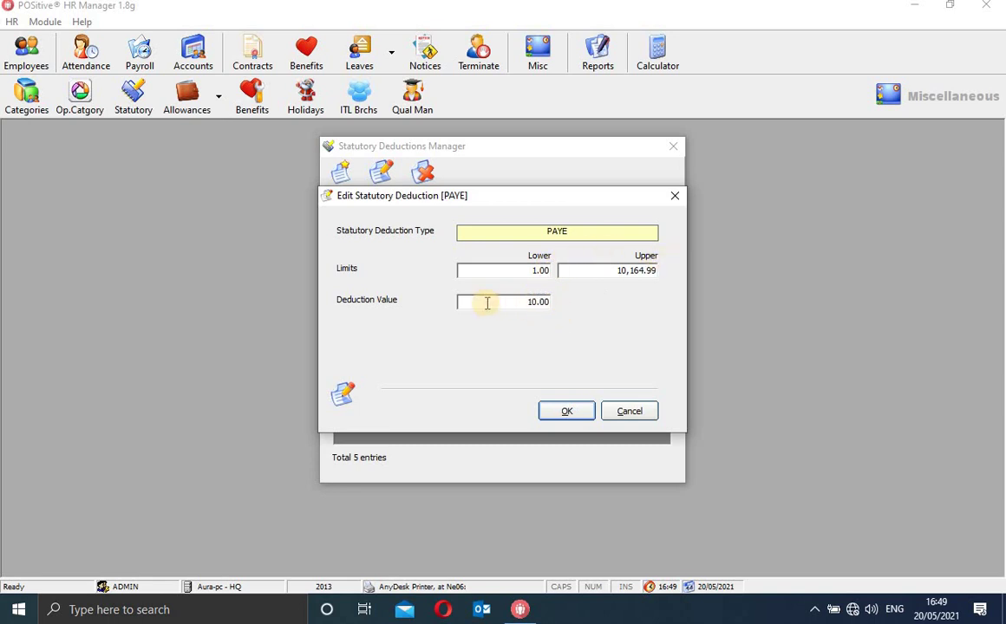
click(675, 195)
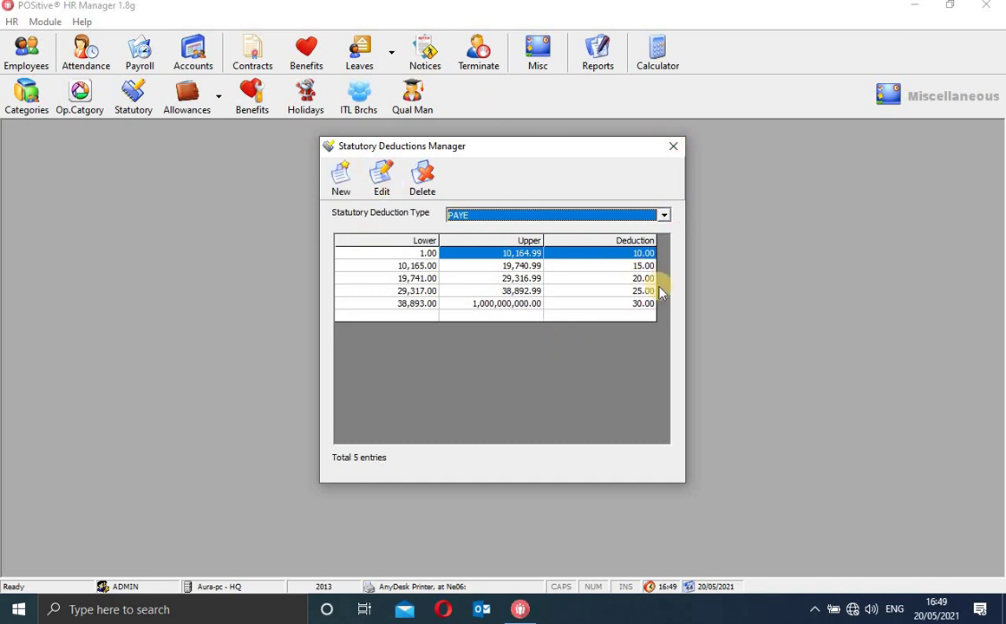
click(674, 146)
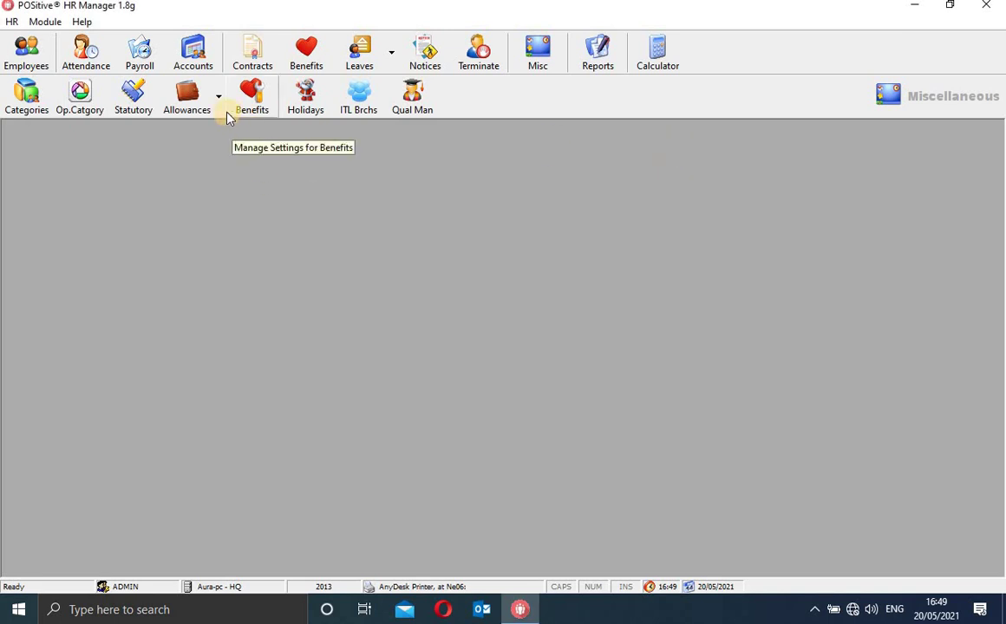
- Inspect the form for adding a taxable, pro-rated allowance type, then close it and its manager without adding one
click(202, 110)
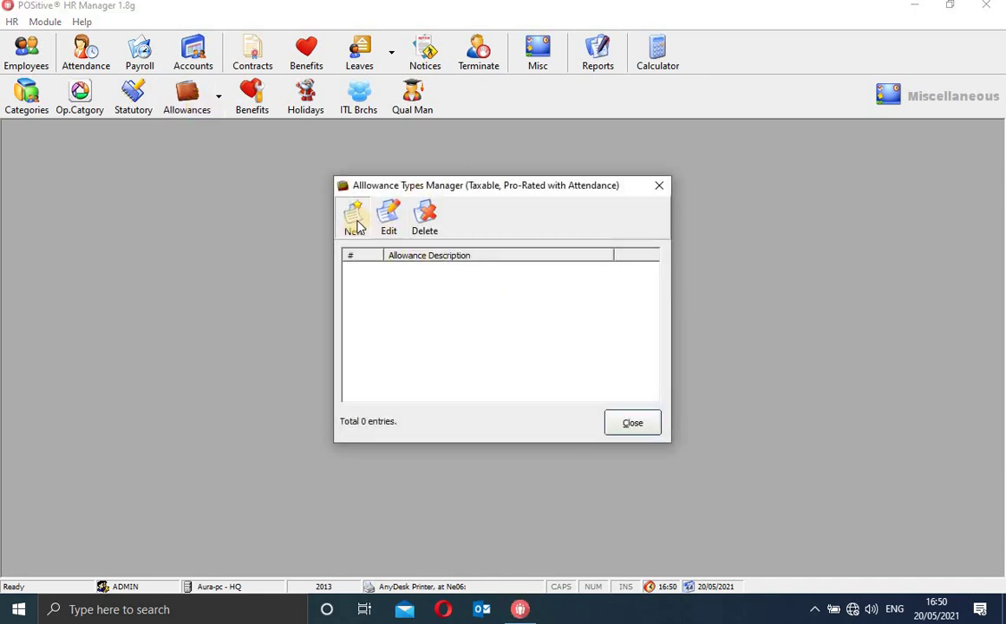
click(354, 221)
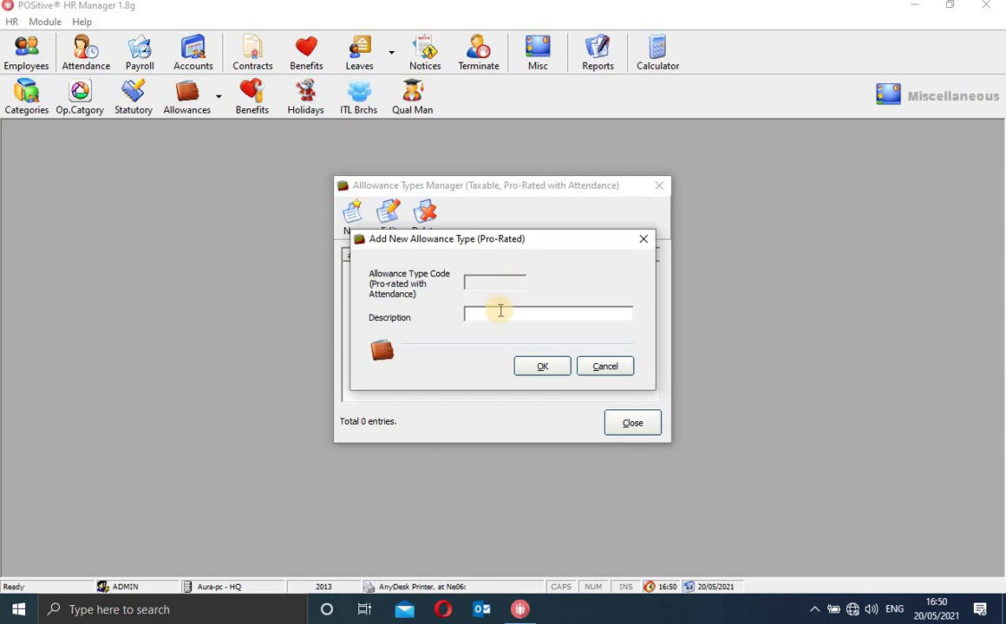
click(643, 240)
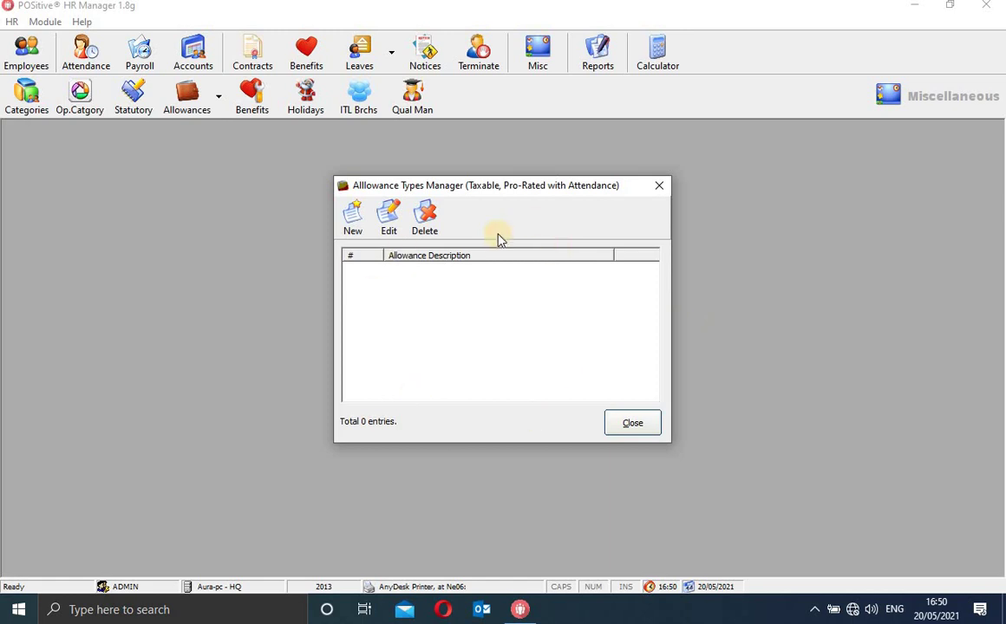
click(659, 184)
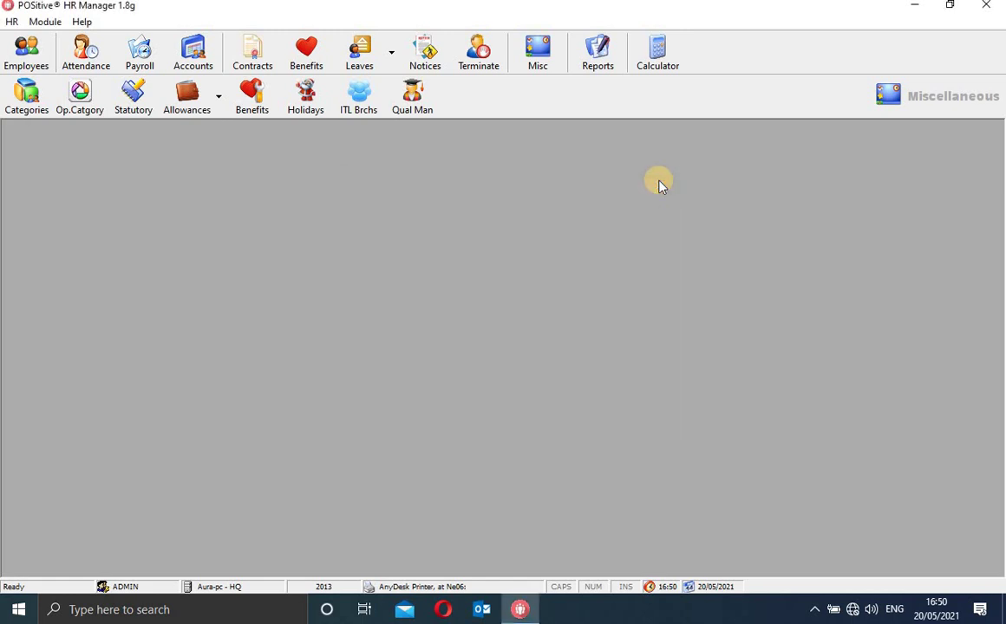
- Inspect the new allowance type form in the Non-Taxable Allowances Manager, then close both without adding one
click(217, 114)
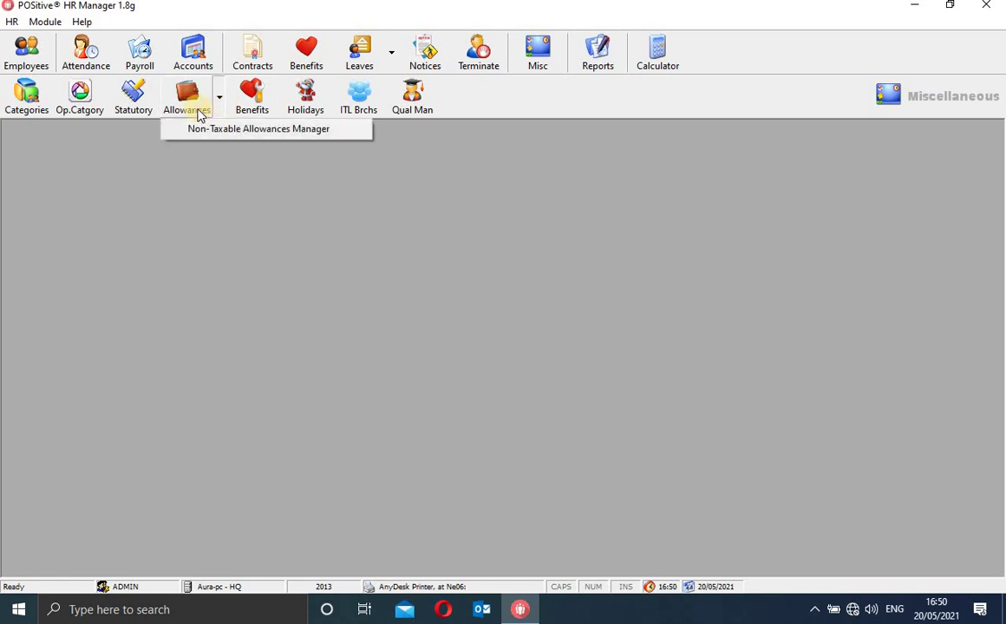
click(238, 130)
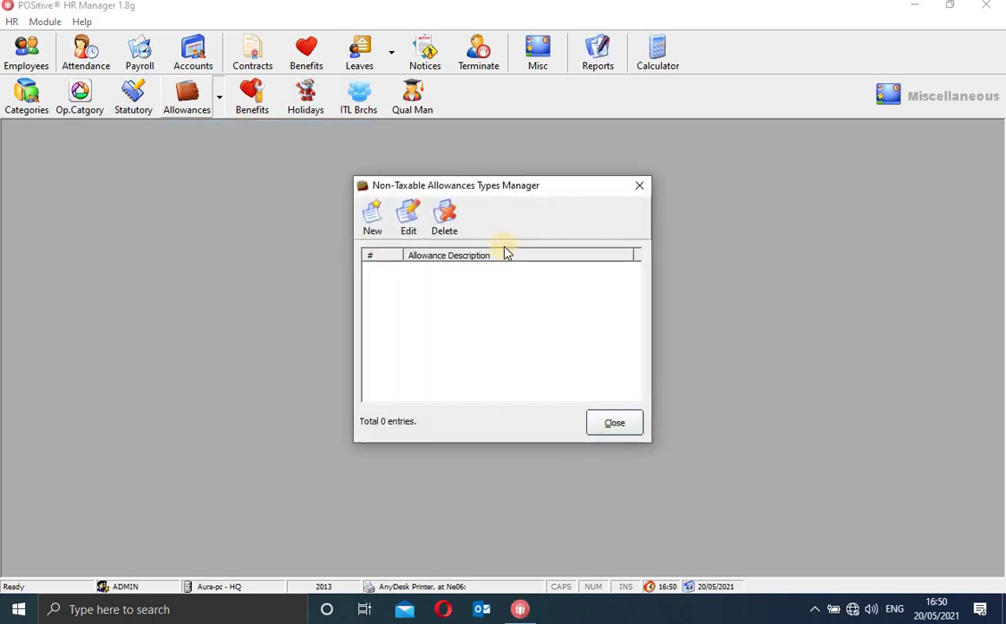
click(372, 224)
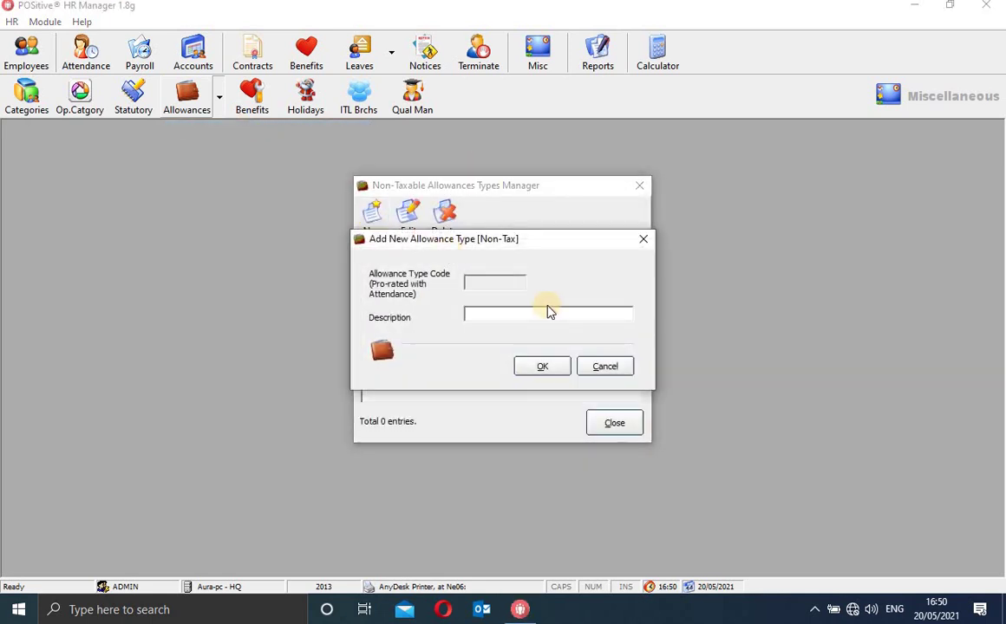
click(650, 245)
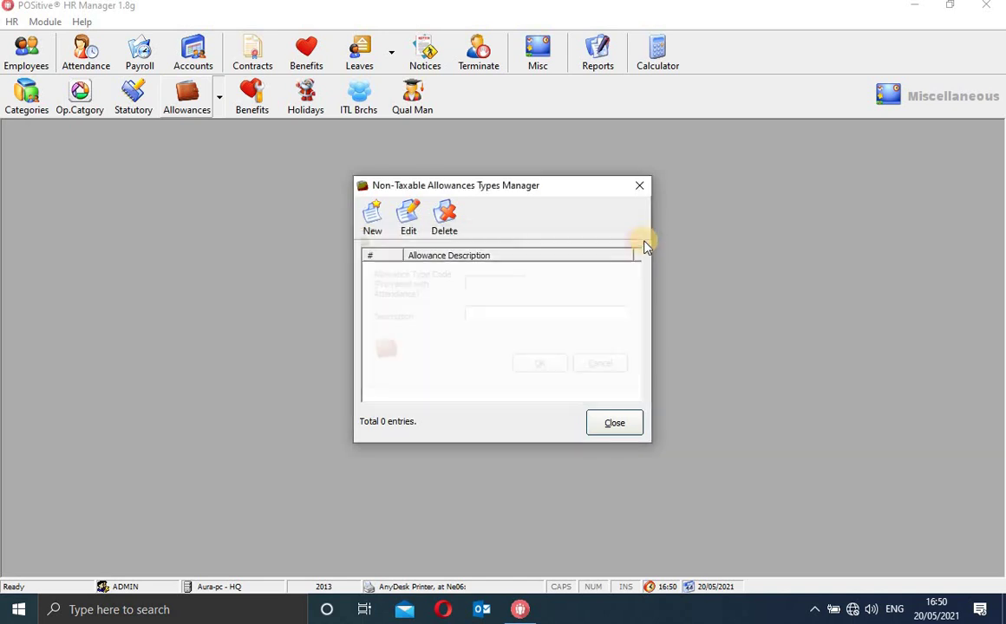
click(640, 188)
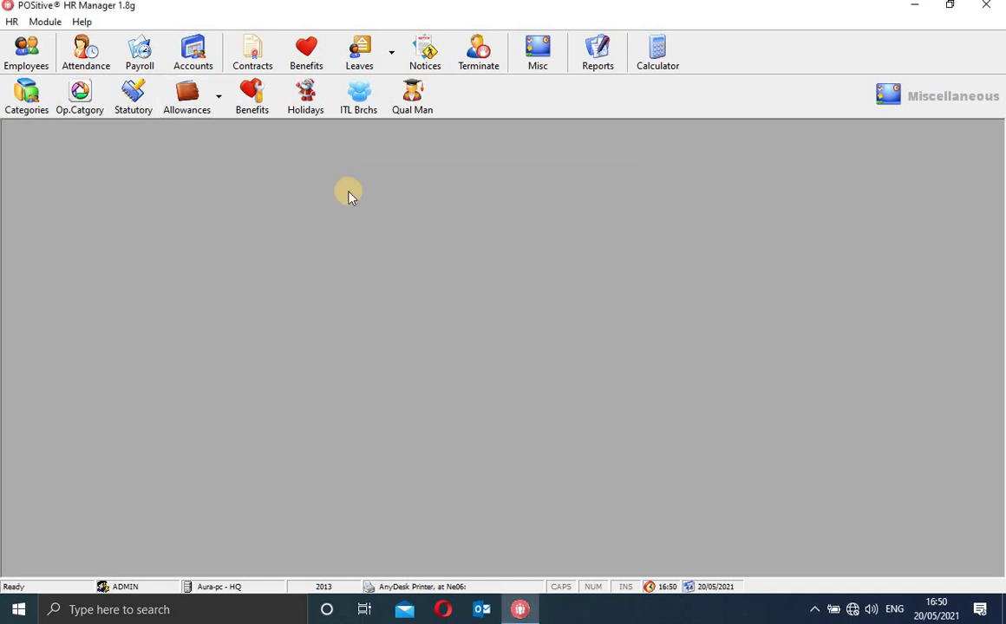
- Open the second HQ Warehouse employee's record for editing and review the salary details
click(21, 55)
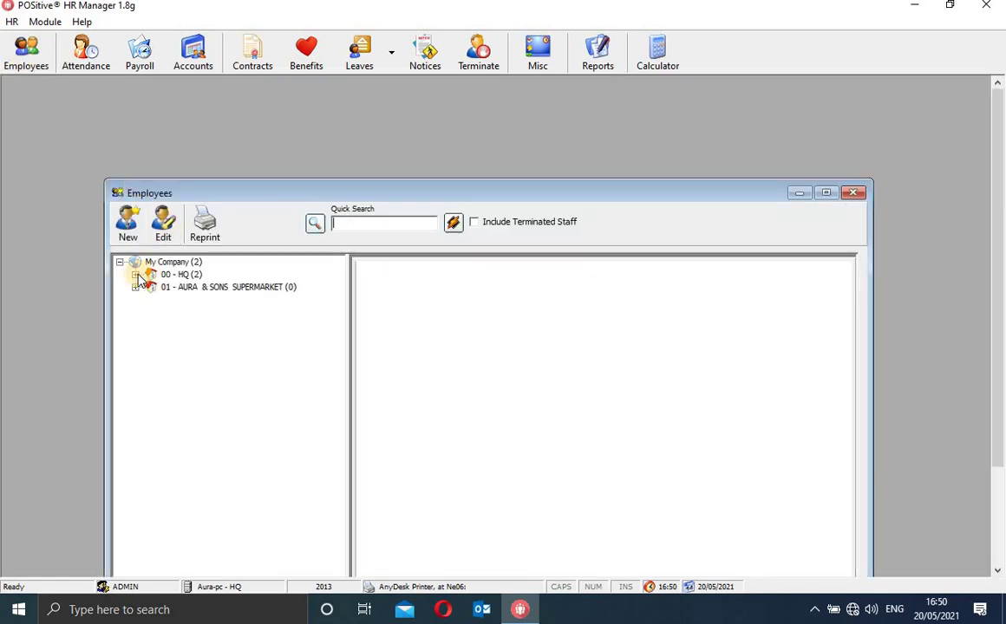
click(135, 274)
click(150, 287)
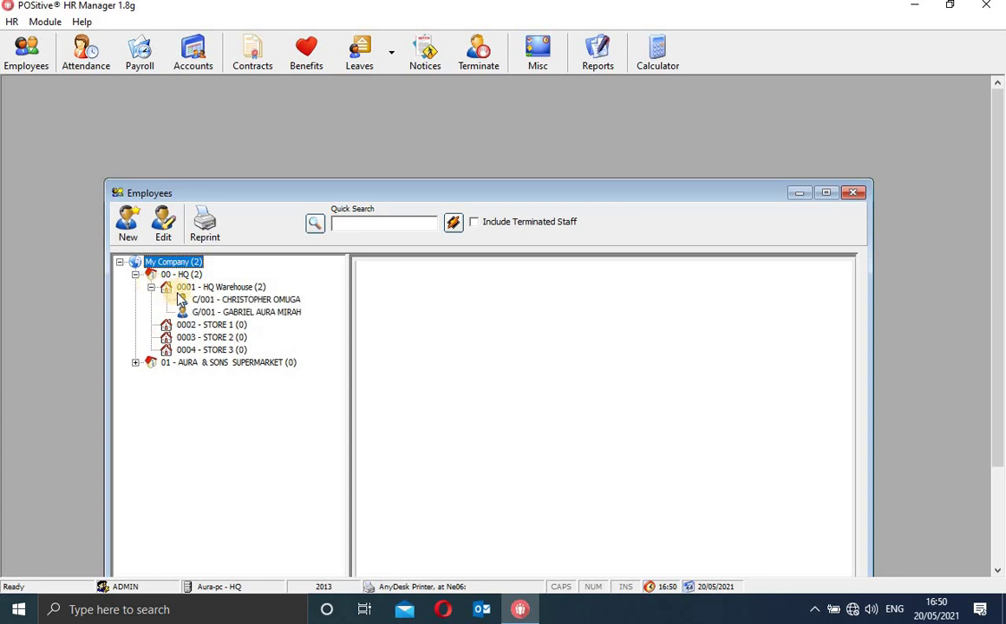
click(204, 312)
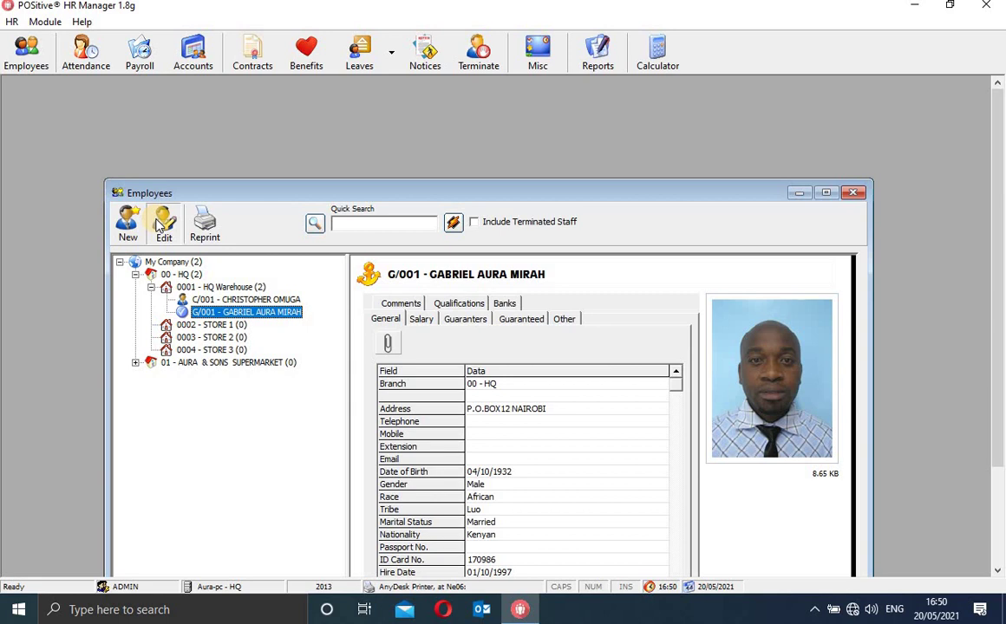
click(163, 224)
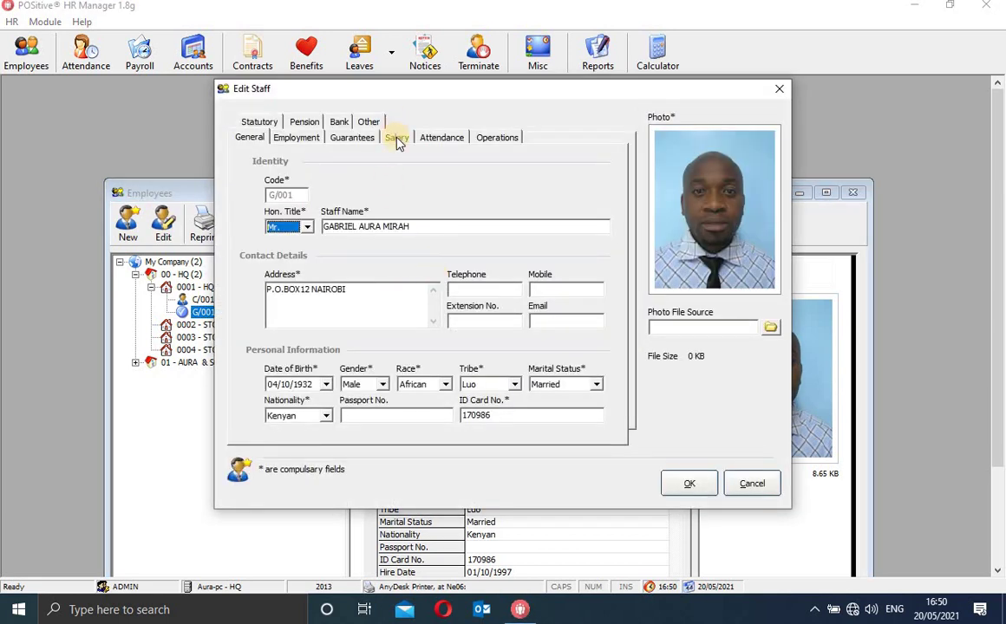
click(397, 139)
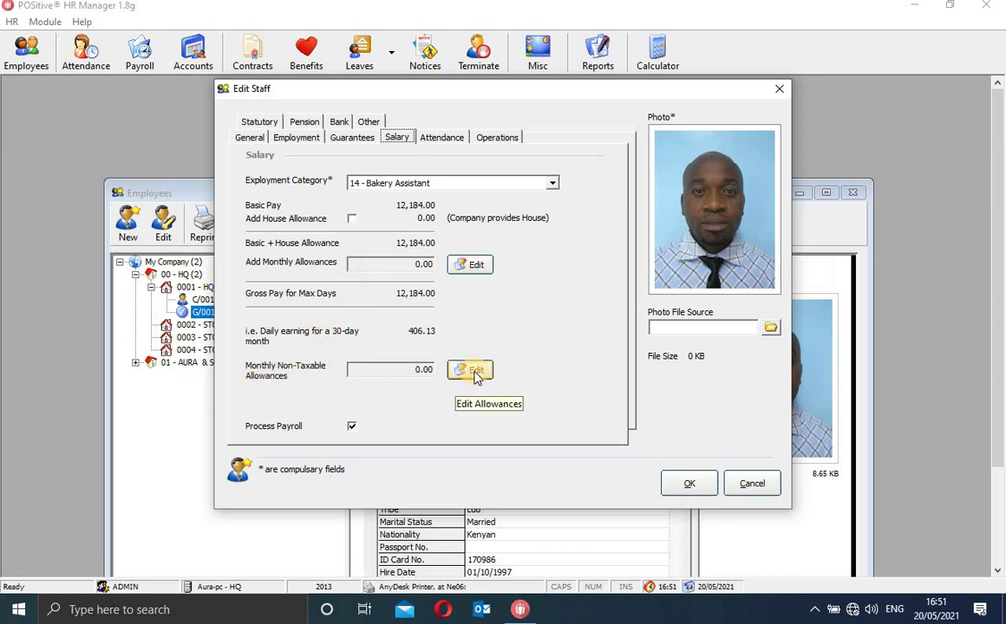
- Check the allowance type choices in a new taxable monthly allowance entry for the employee, then close the allowance windows without adding one
click(470, 265)
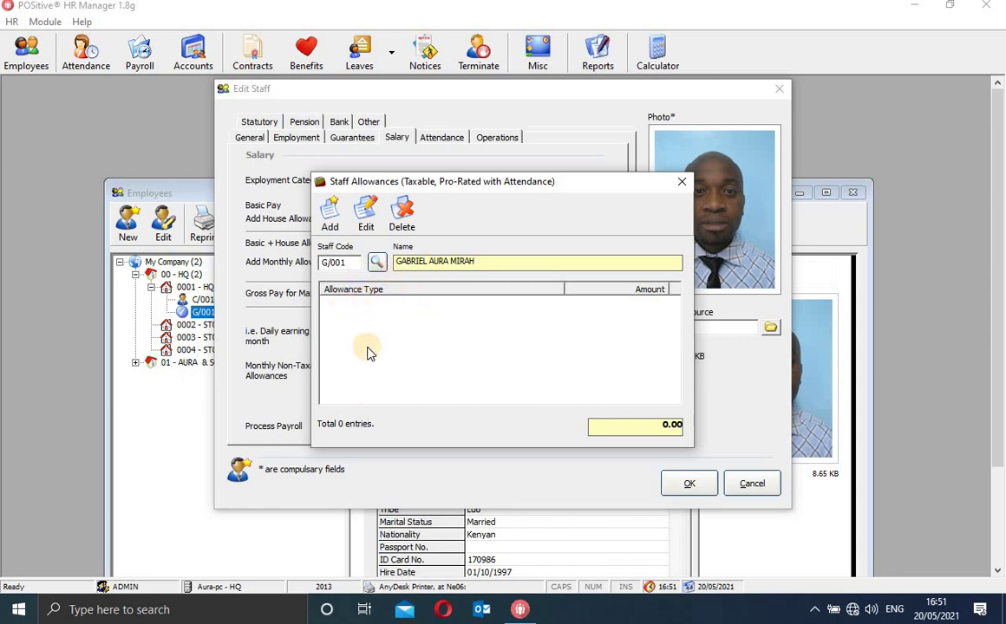
click(331, 213)
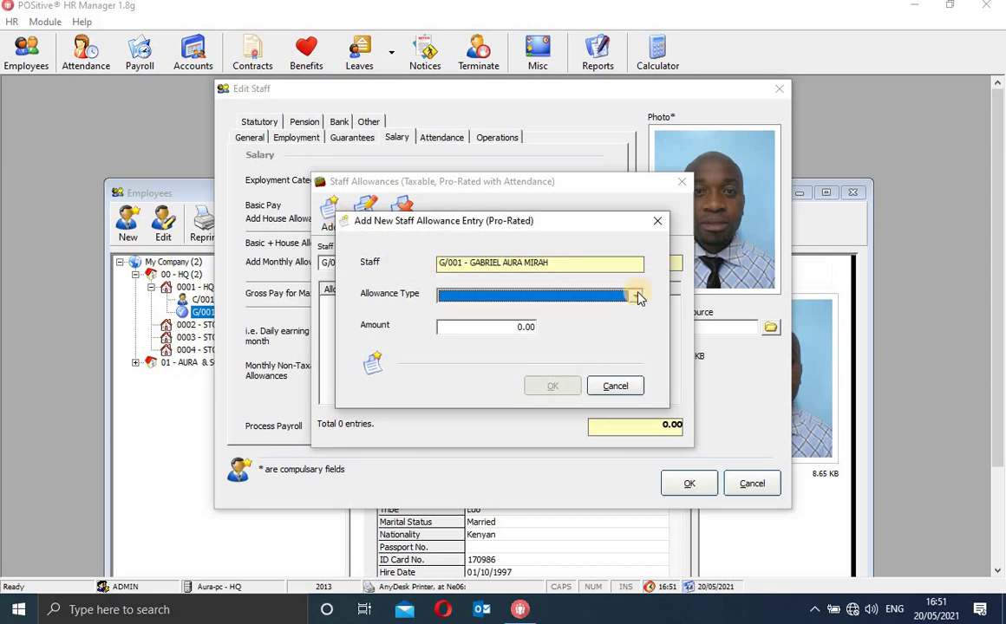
click(636, 296)
click(637, 297)
click(637, 297)
click(636, 296)
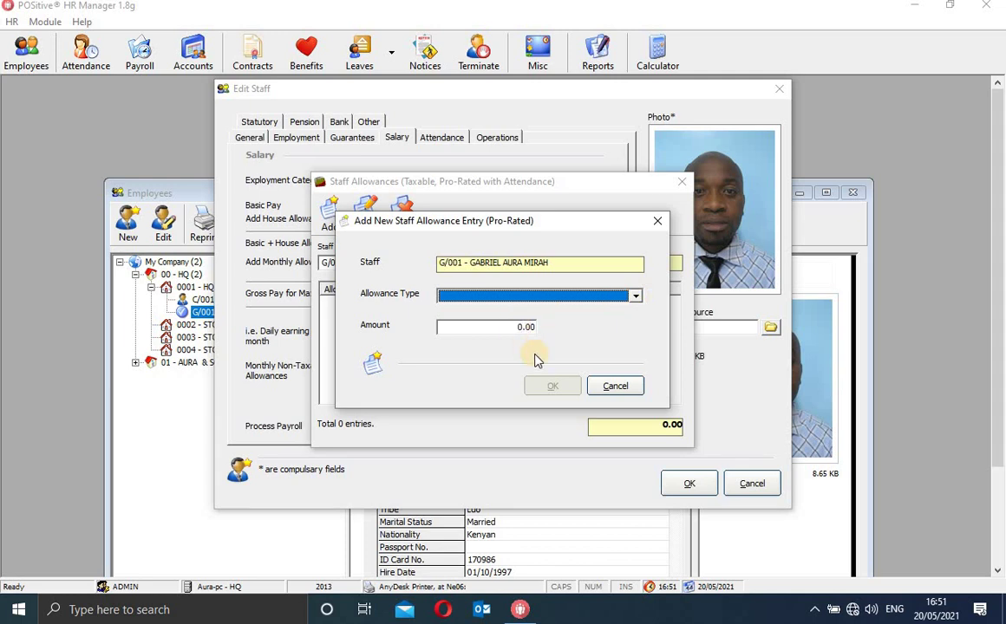
click(657, 221)
click(686, 187)
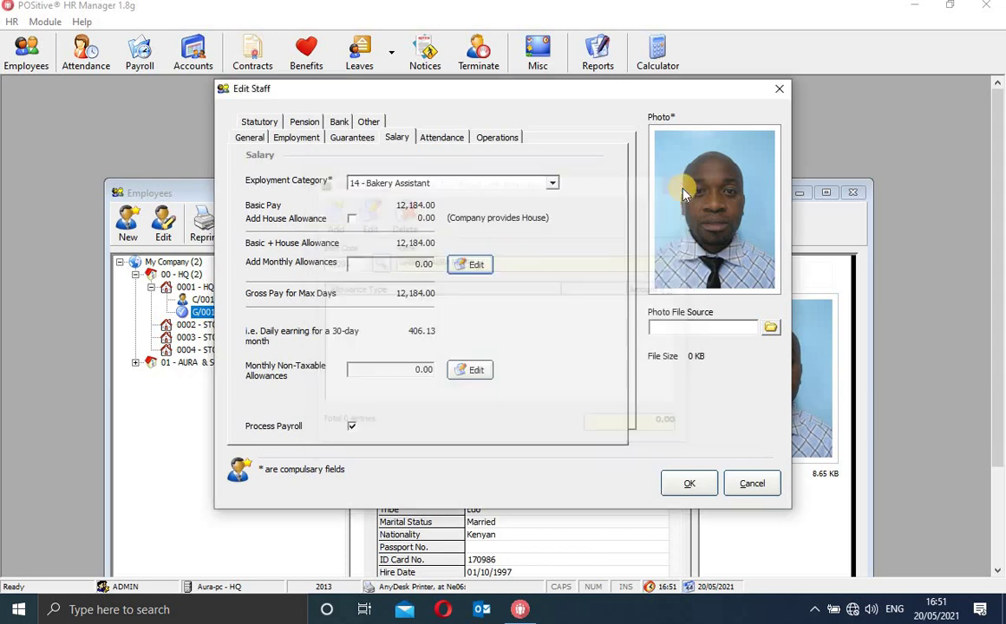
- Close the employee's record and the Employees window, and bring up the miscellaneous benefits rates settings
click(778, 90)
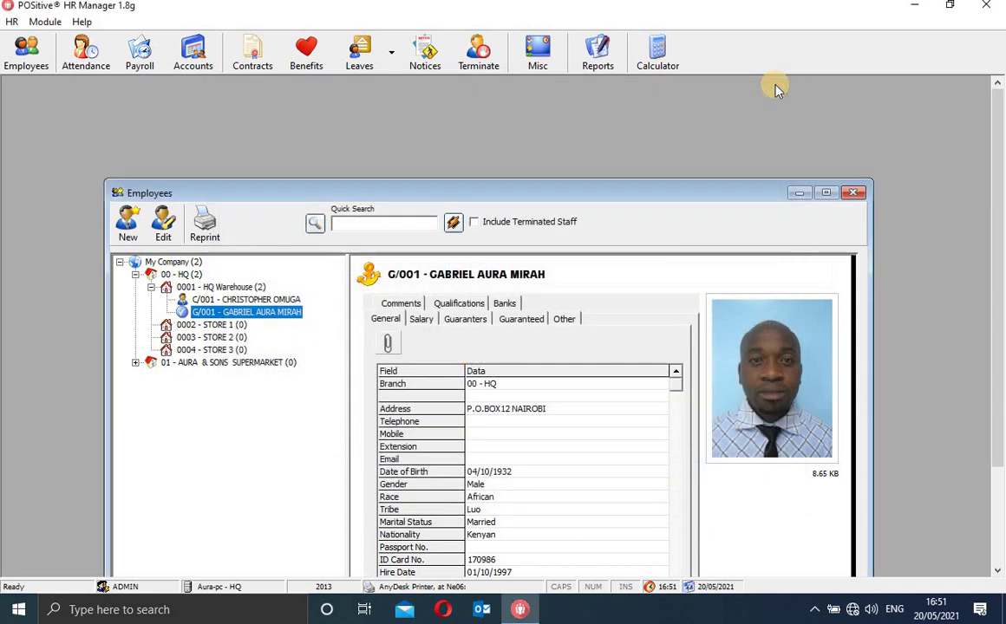
click(854, 194)
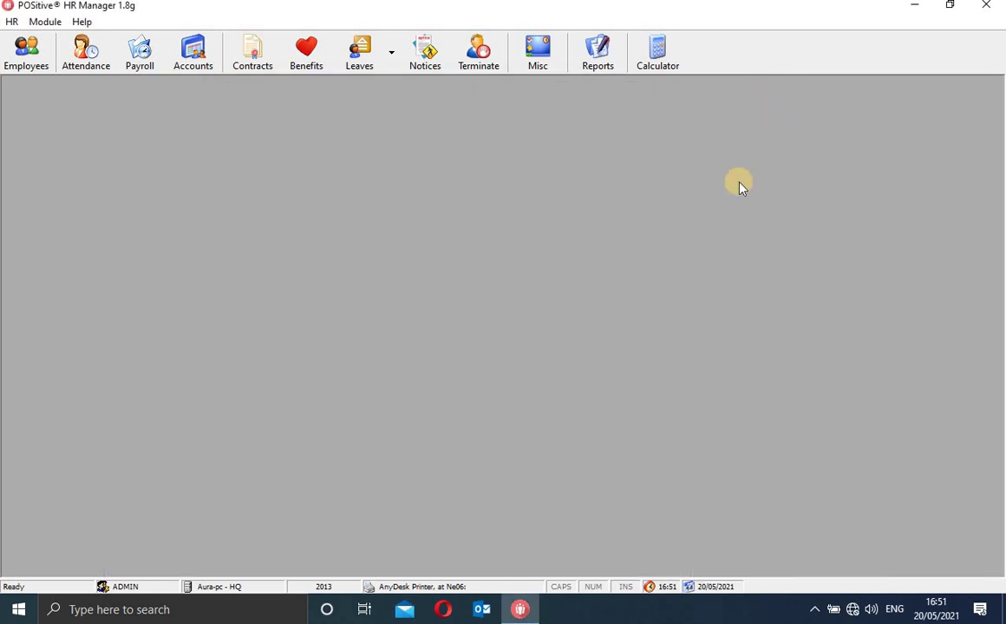
click(536, 56)
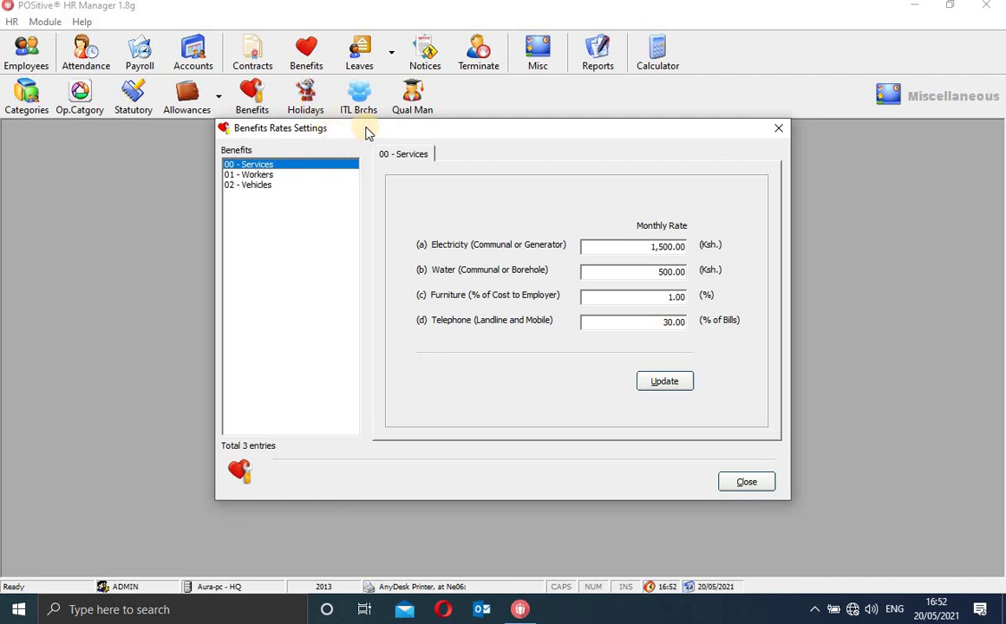
drag(366, 132, 342, 185)
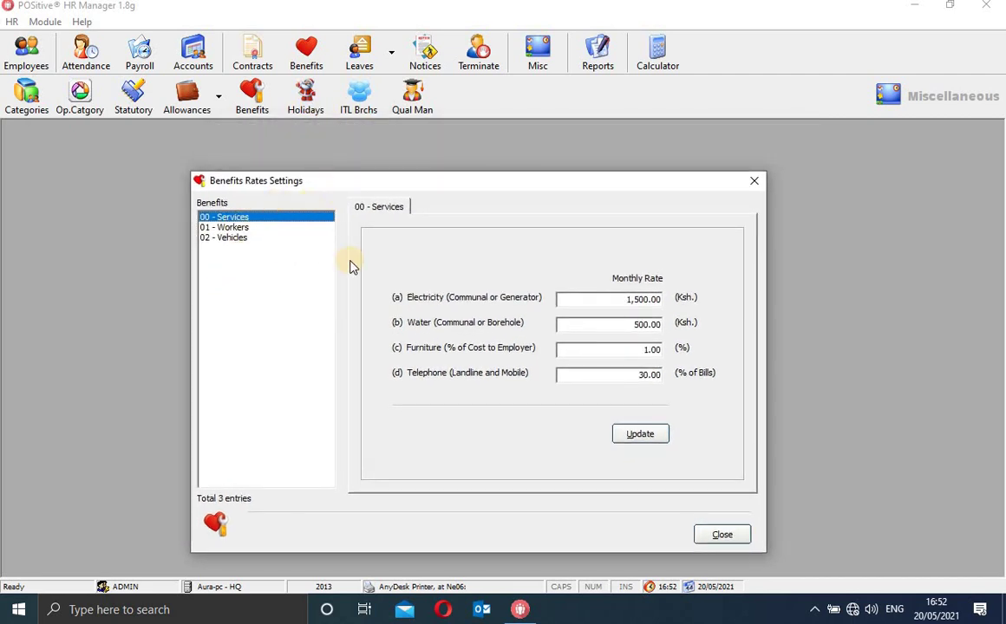
- Review the Workers and Vehicles benefit rates, including the Trailer vehicle type, and close the benefits rates settings
click(237, 229)
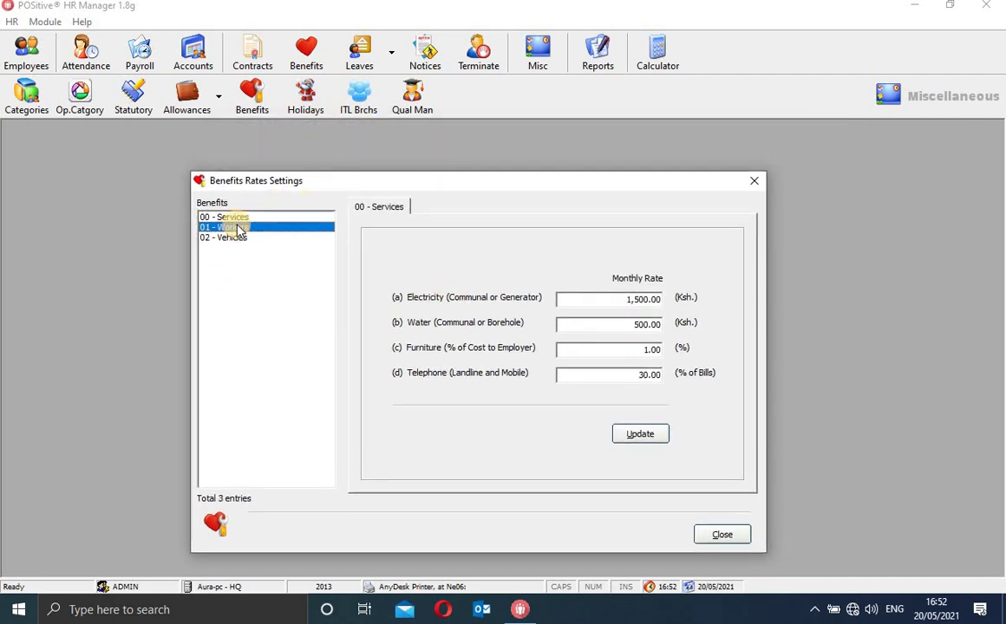
click(237, 237)
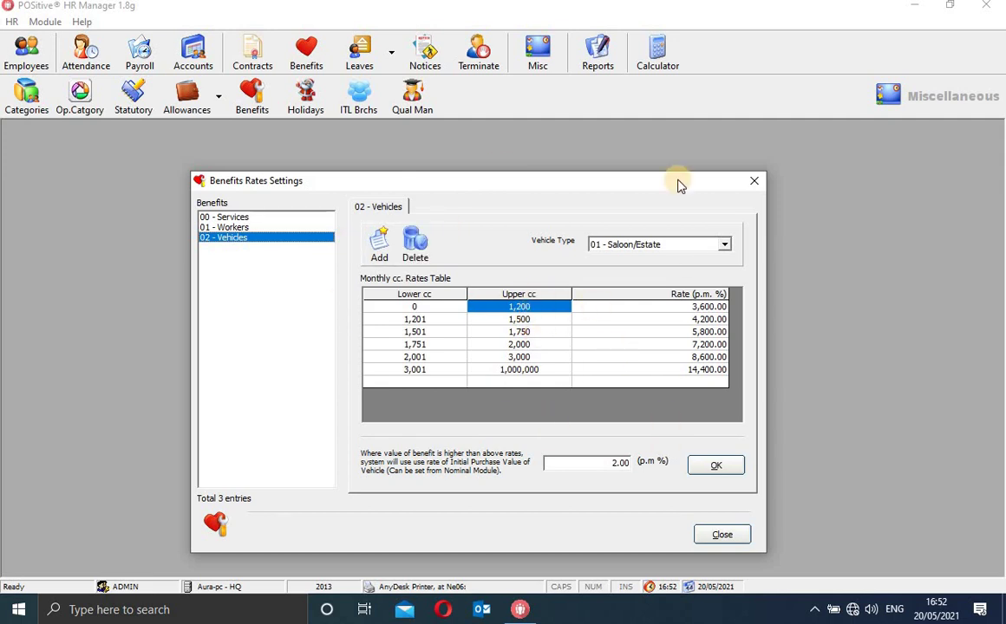
click(724, 244)
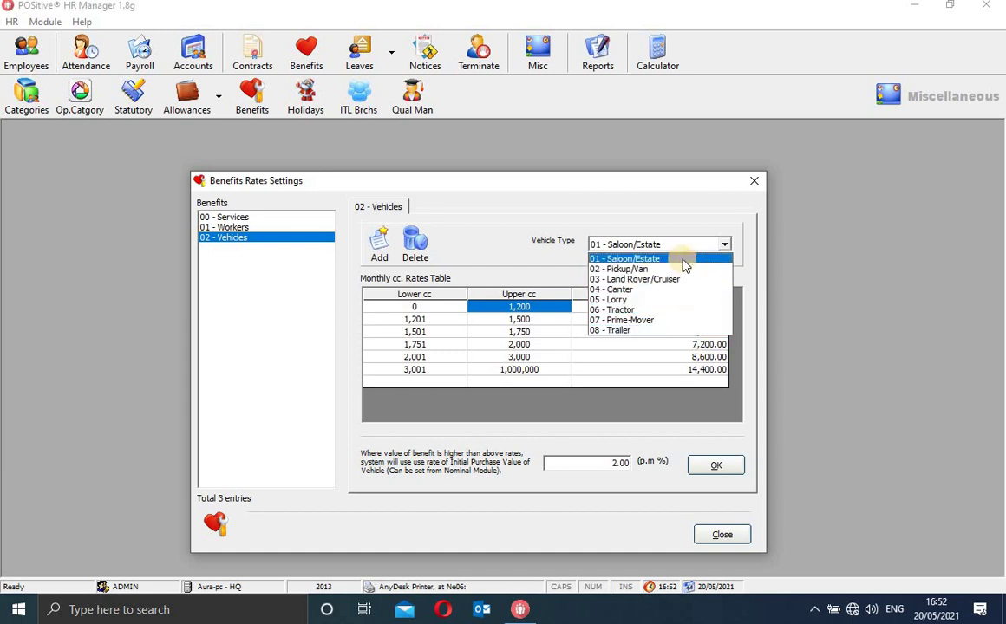
click(671, 333)
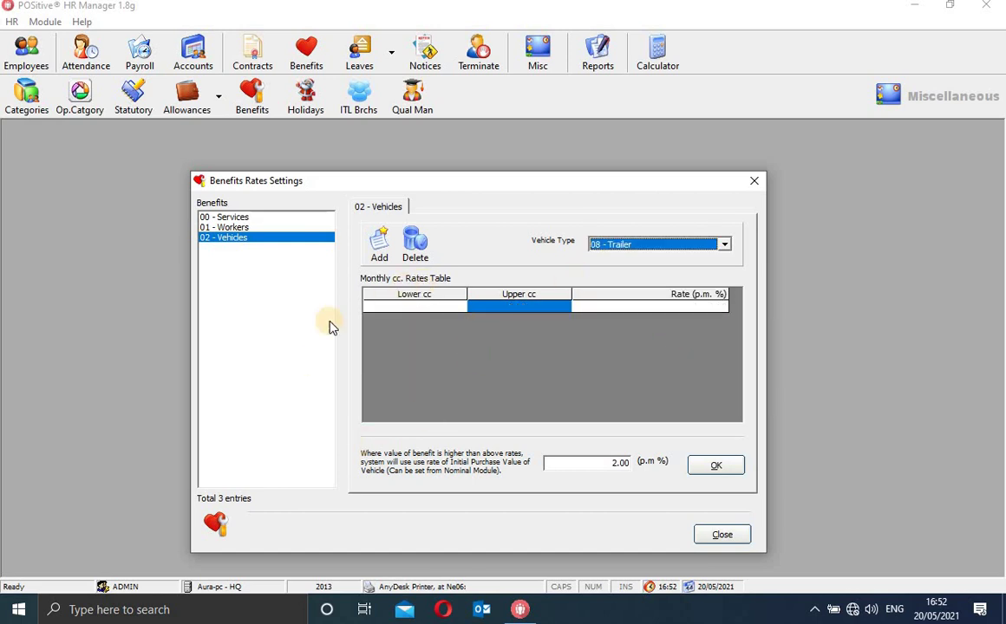
click(246, 218)
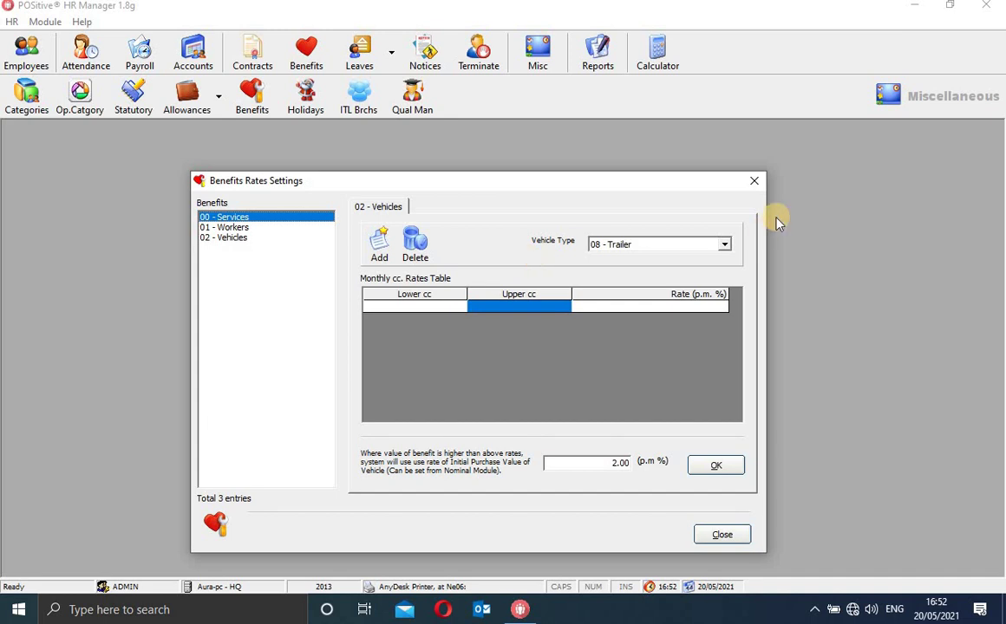
key(Down)
click(753, 180)
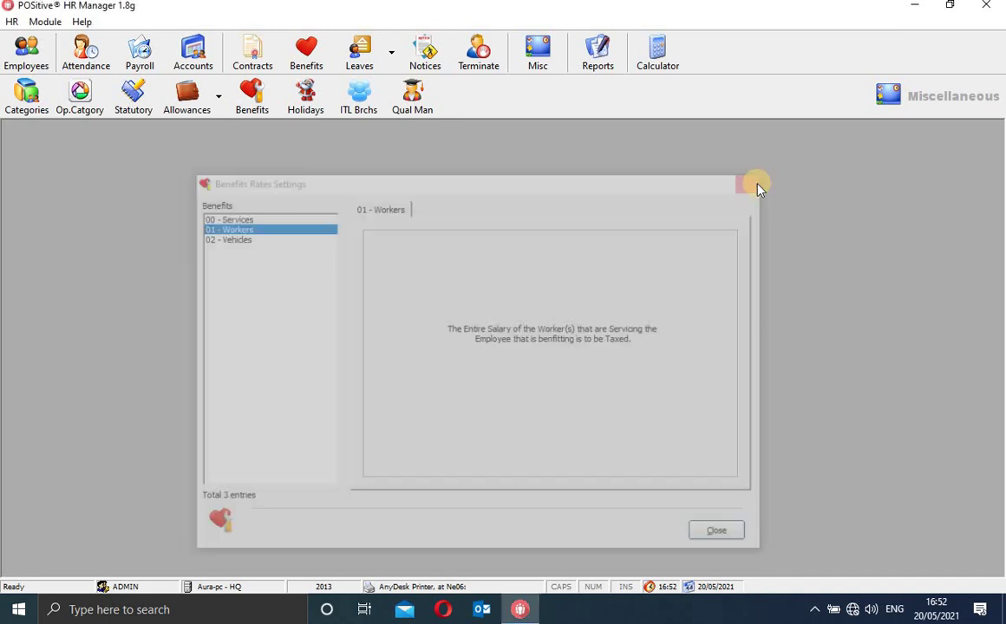
- Add a recurring holiday on 1 May described as "Labourday" in the Holidays Manager
click(315, 103)
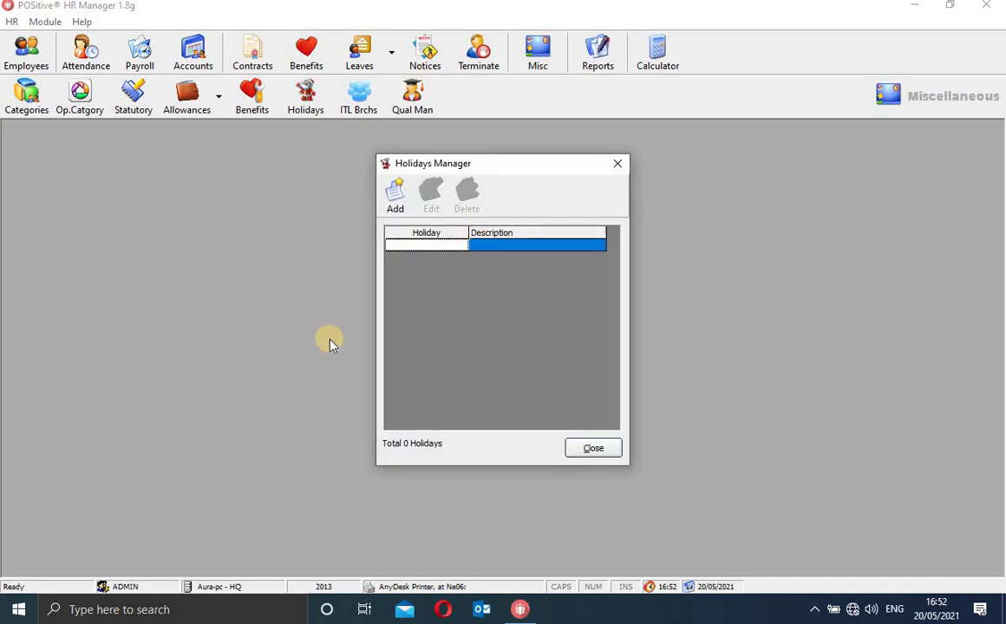
click(396, 198)
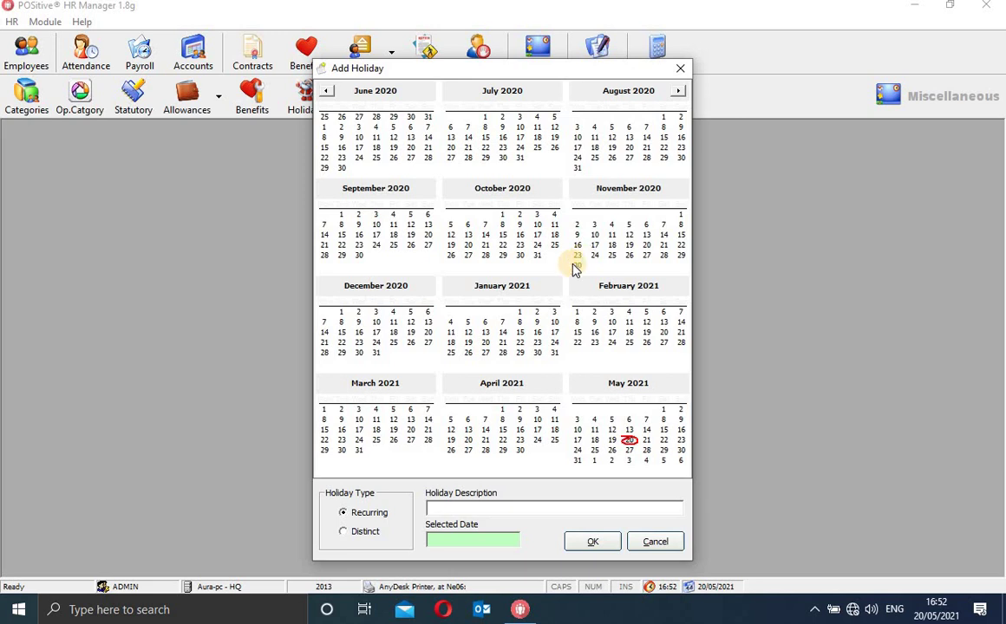
click(325, 410)
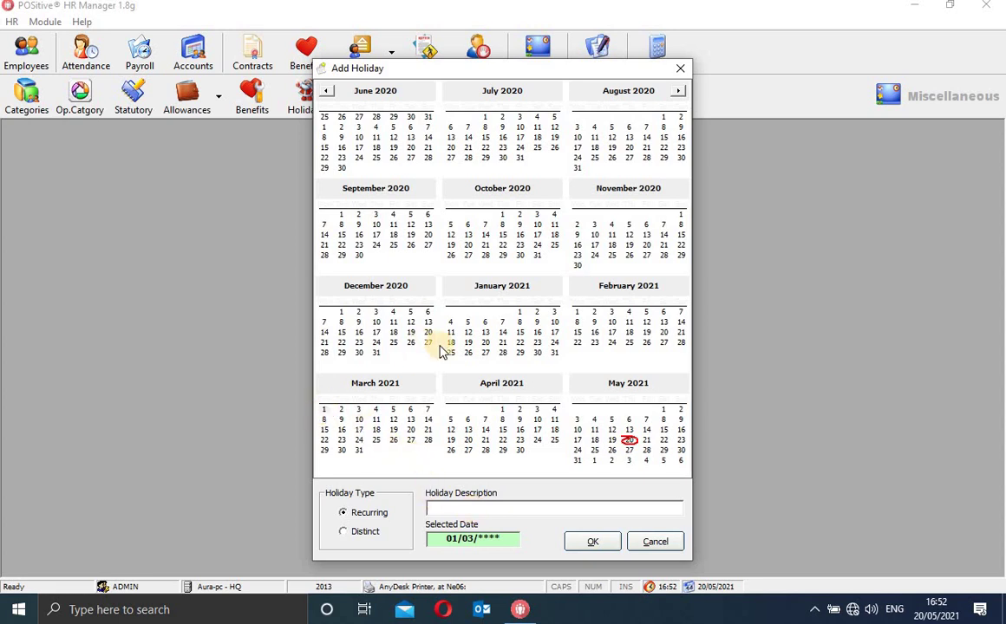
click(664, 410)
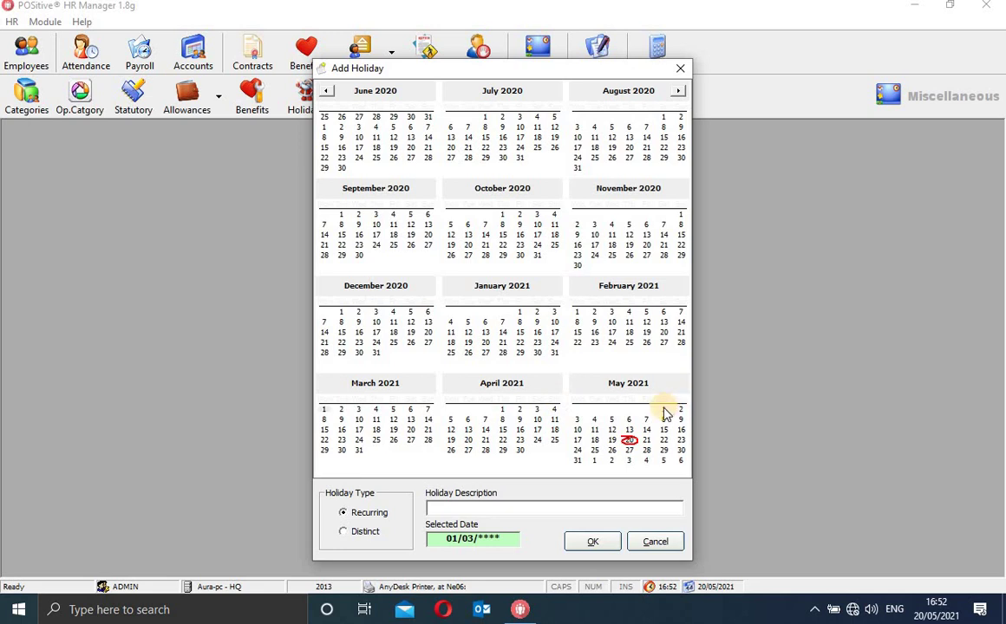
click(491, 509)
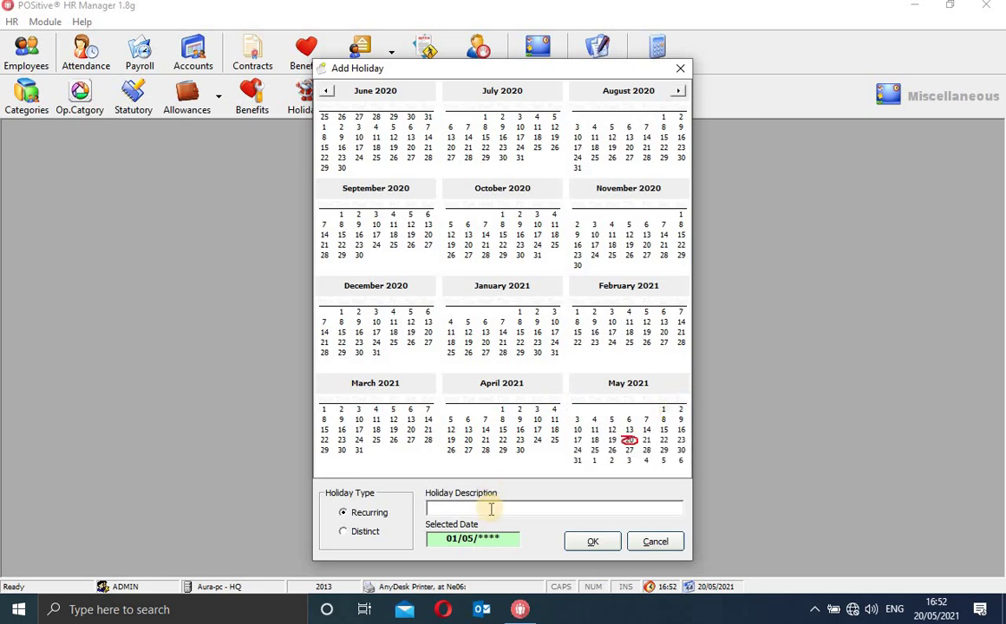
text(Labourday)
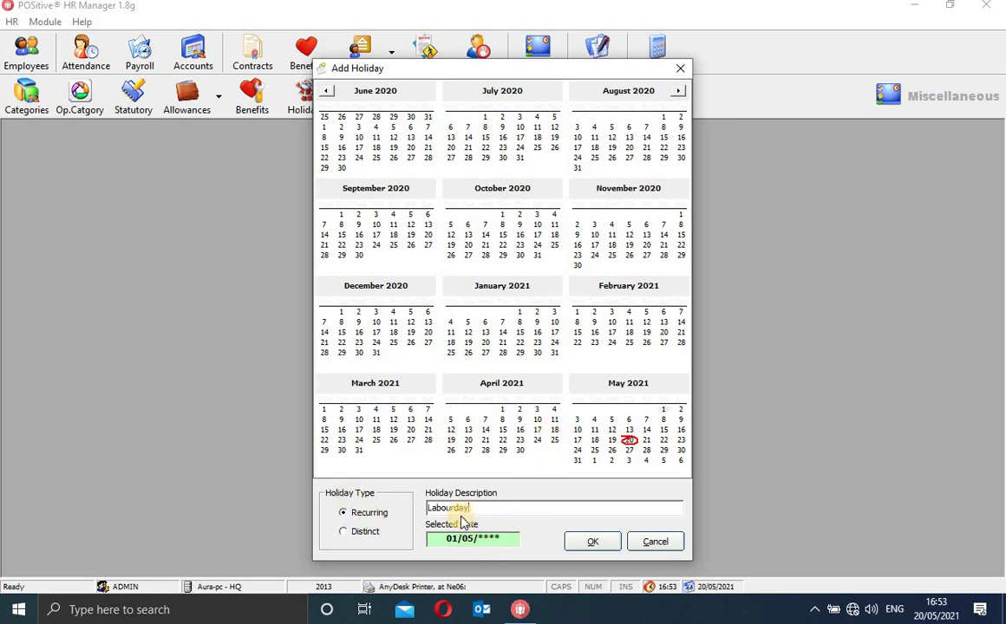
click(589, 542)
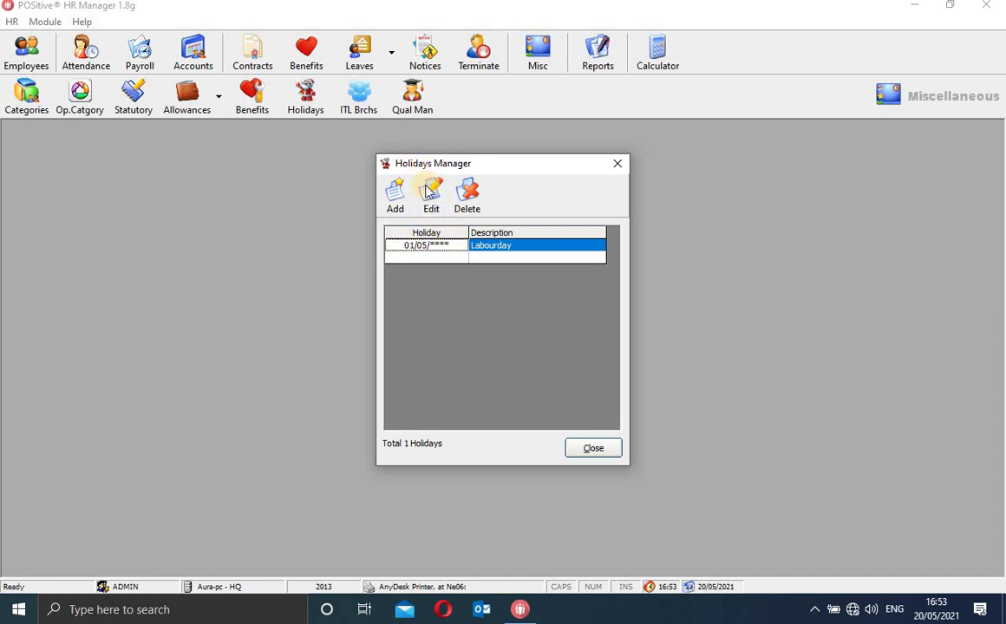
- Add a recurring holiday on 25 December described as "Christmas"
click(396, 199)
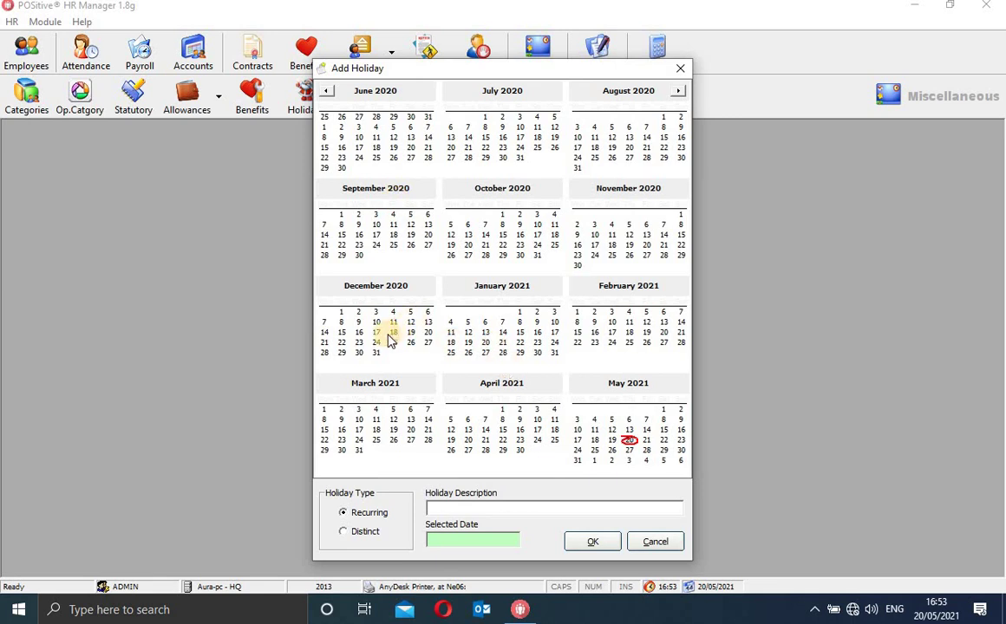
click(393, 343)
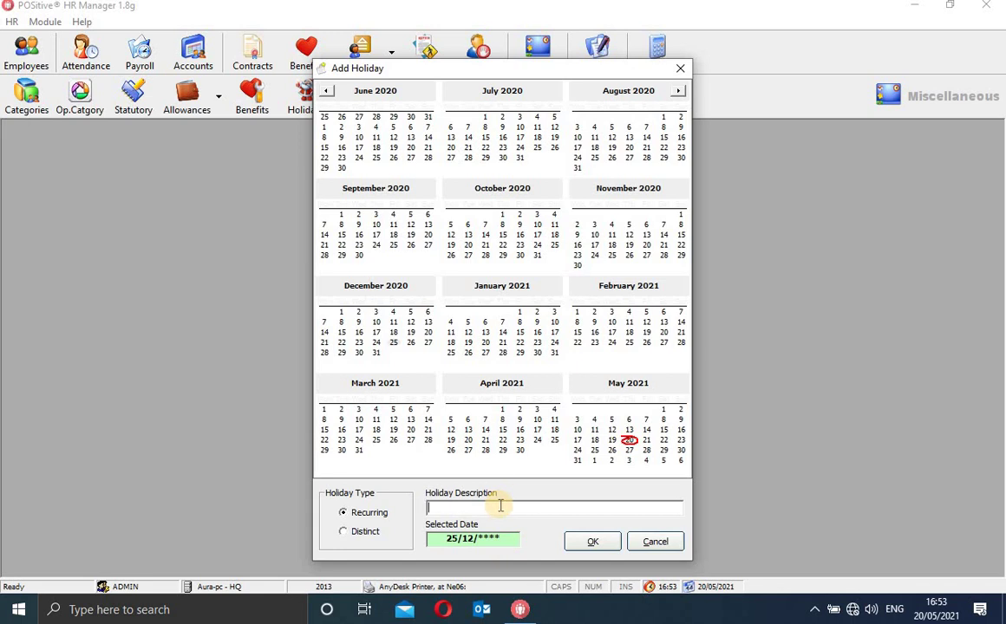
text(Christmas)
click(590, 543)
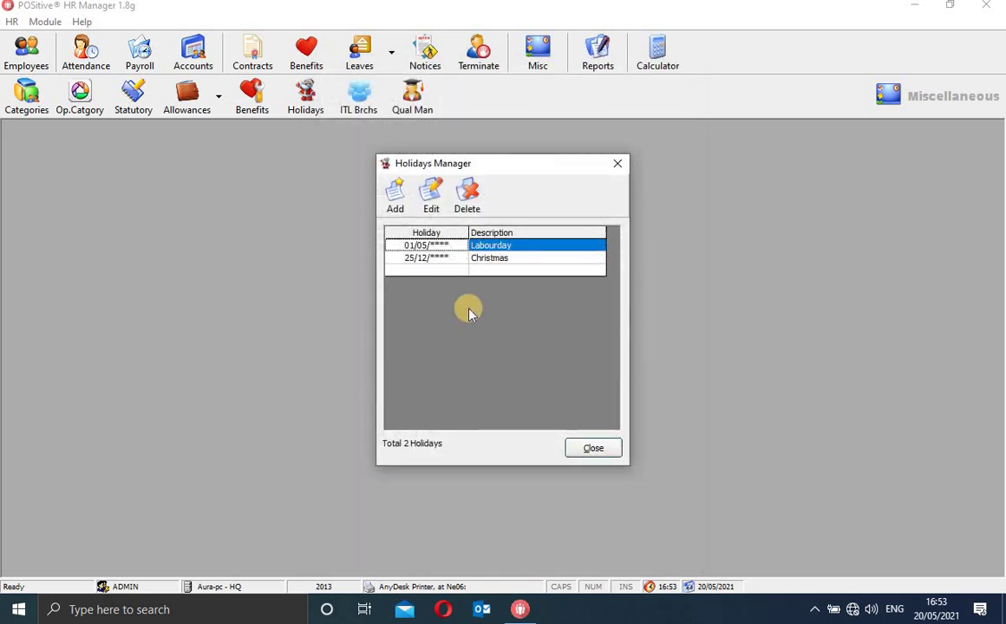
- Compare the Distinct and Recurring types in a new holiday entry, then close it and the Holidays Manager without adding one
click(395, 196)
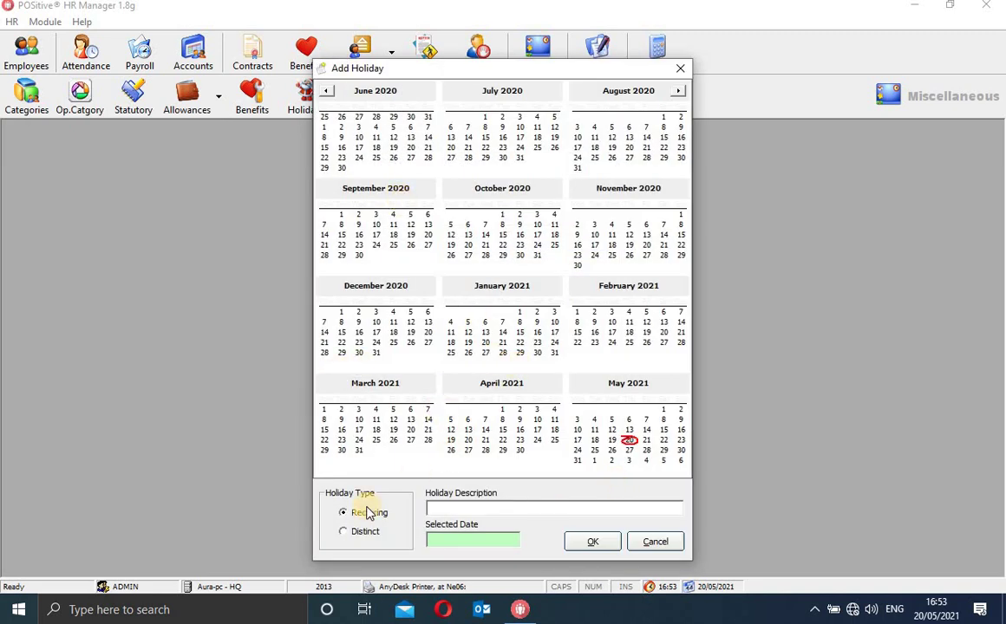
click(345, 534)
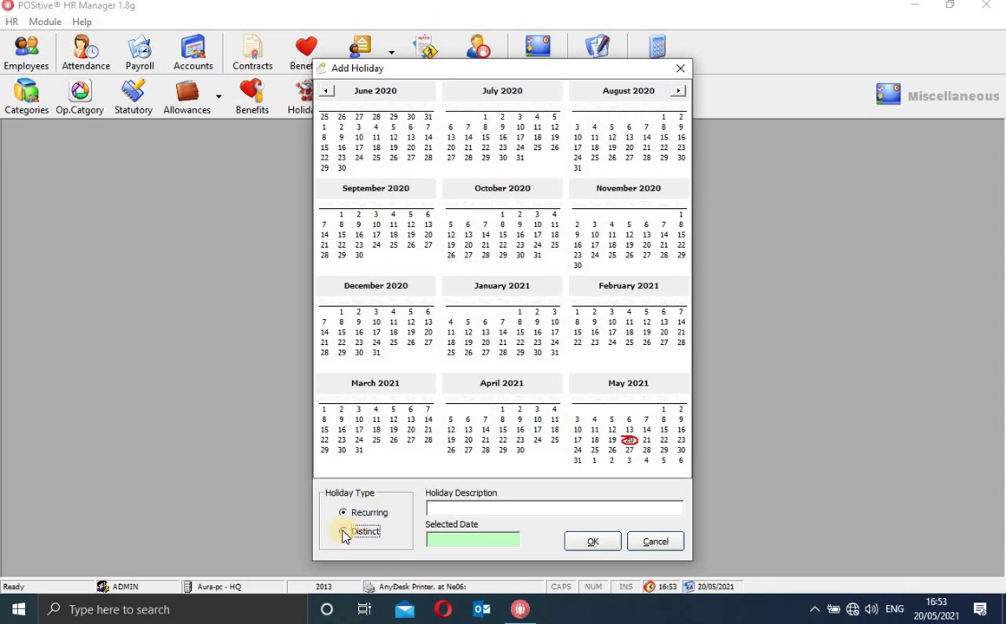
click(345, 533)
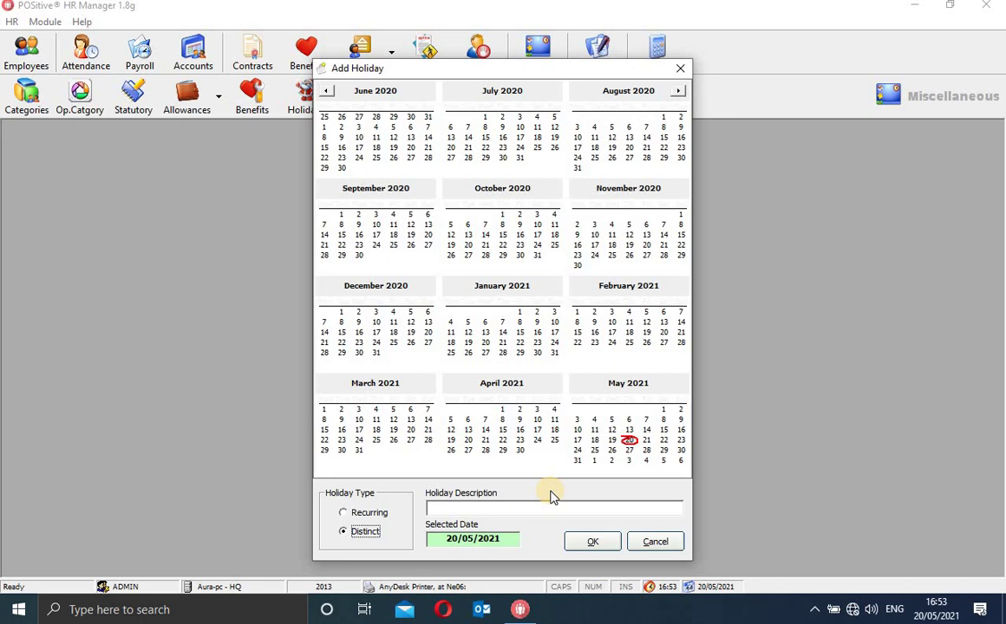
click(496, 509)
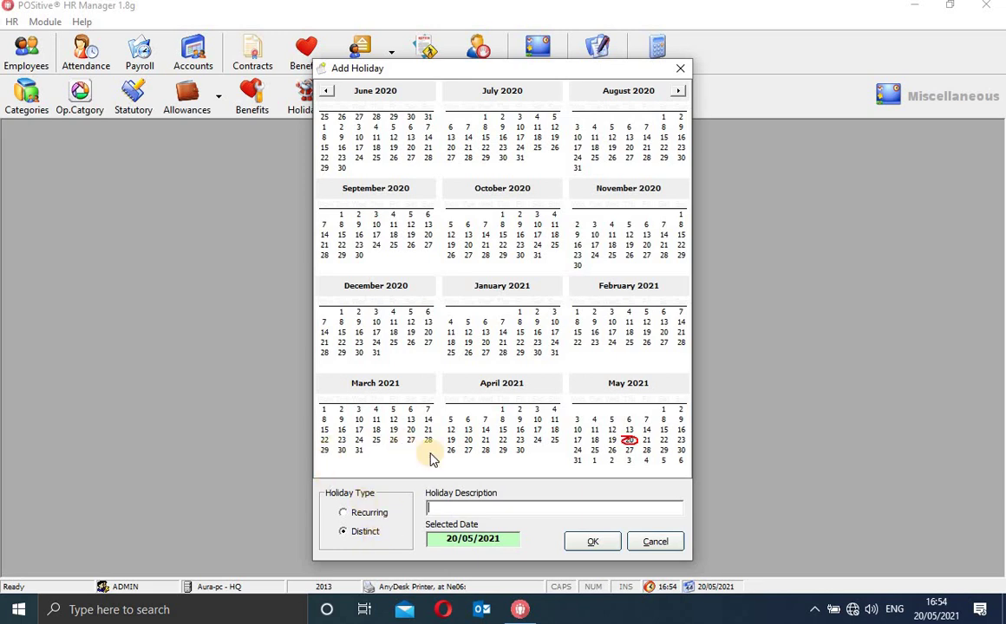
click(354, 514)
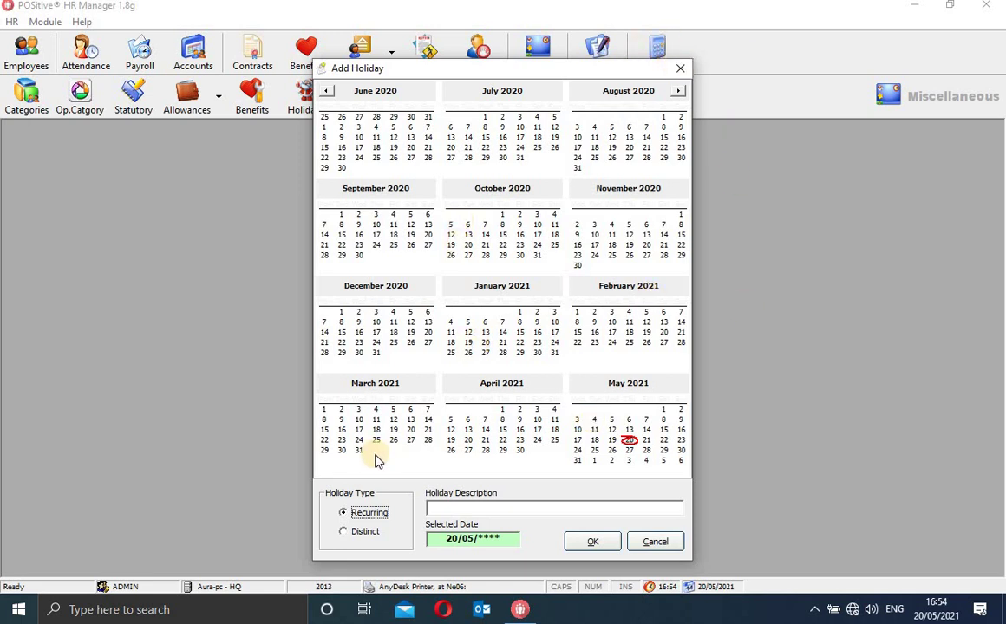
click(351, 531)
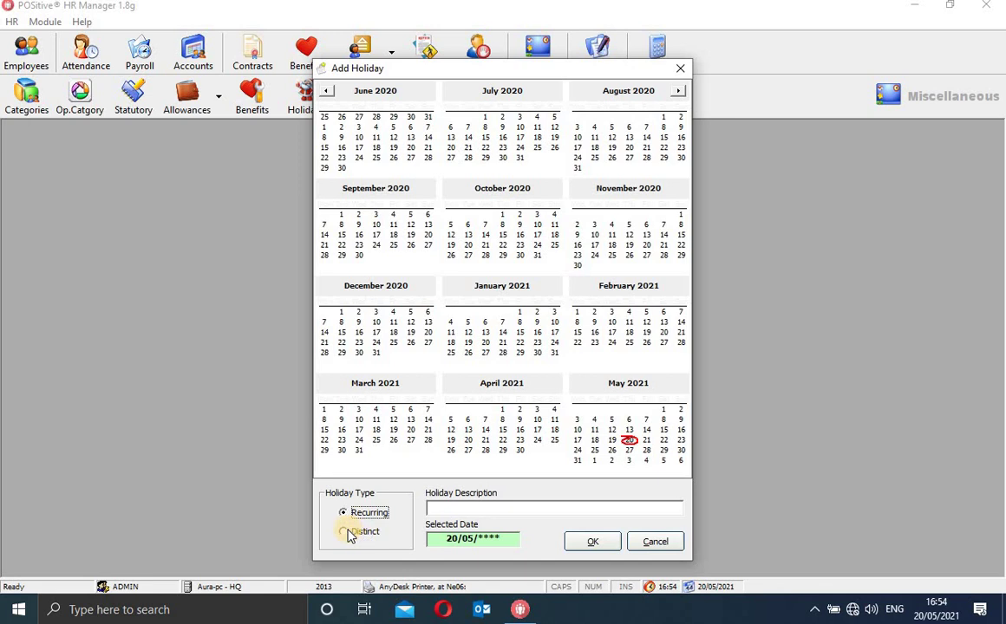
click(472, 512)
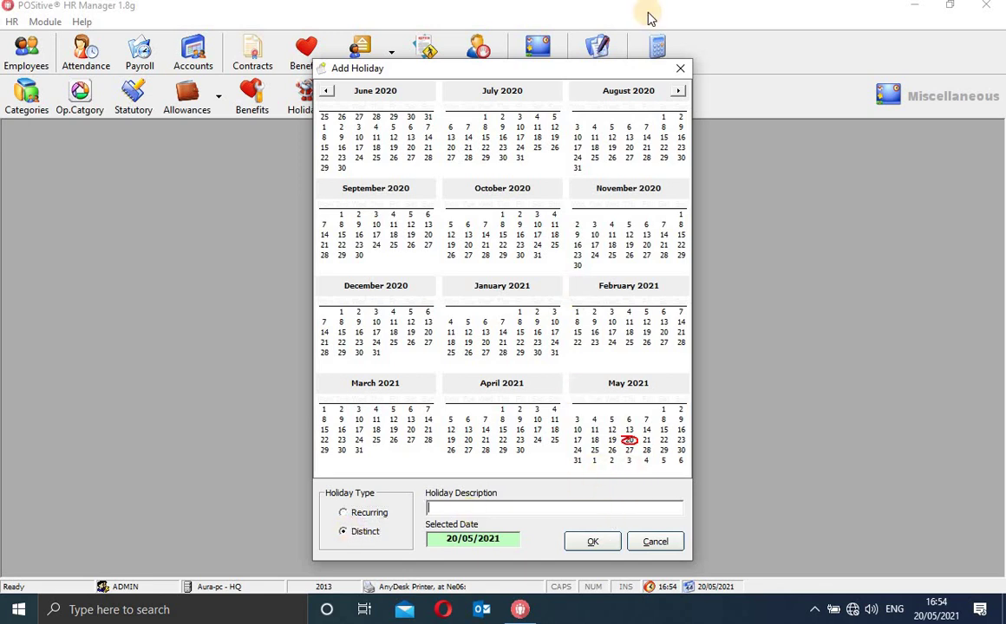
click(680, 67)
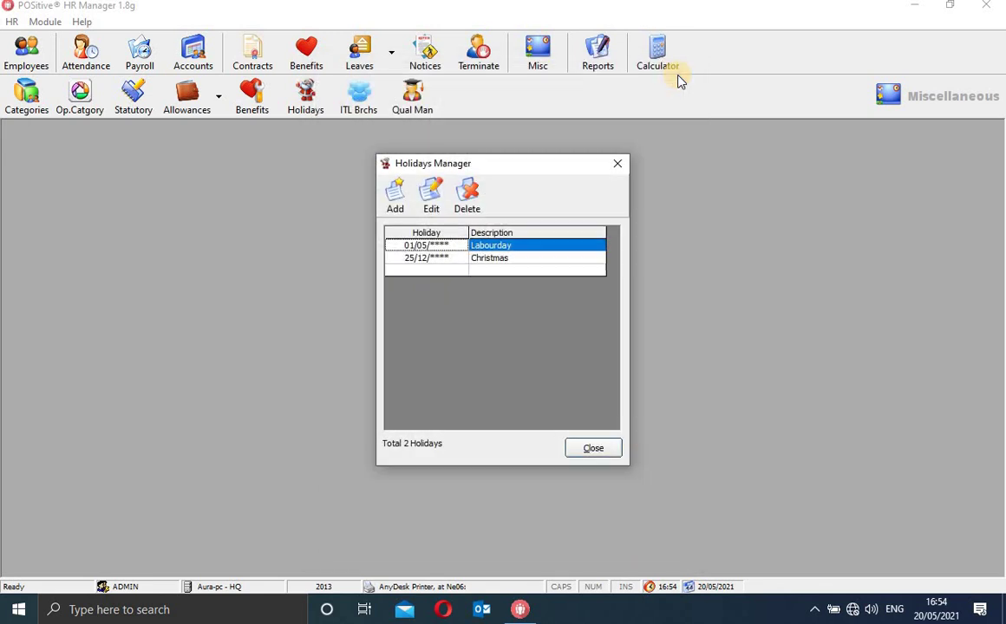
click(618, 166)
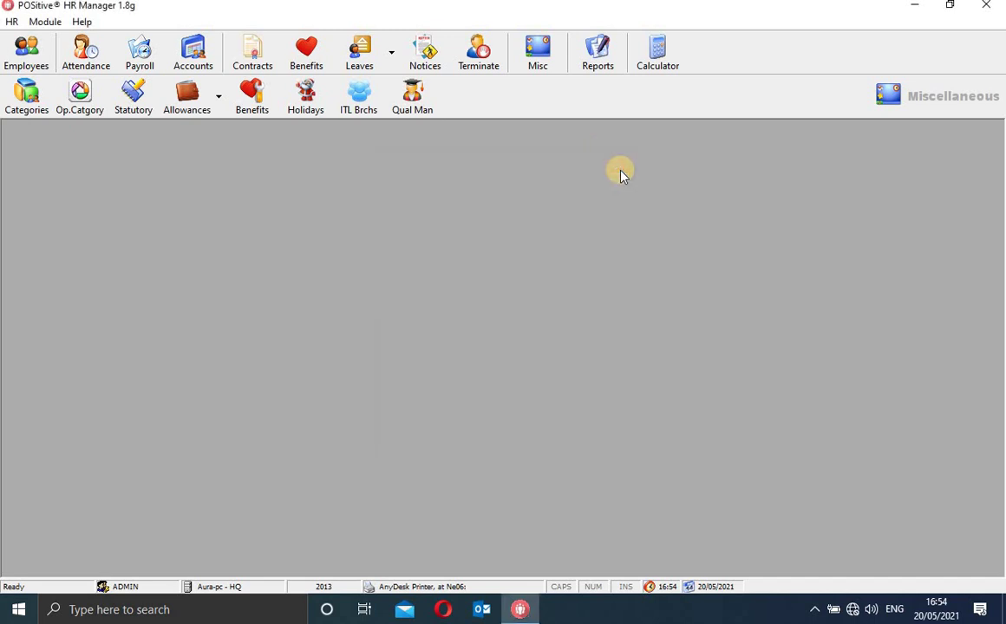
- Review the branches selected for the Industrial Training Levy, HQ and AURA & SONS SUPERMARKET, and close the list without saving
click(361, 103)
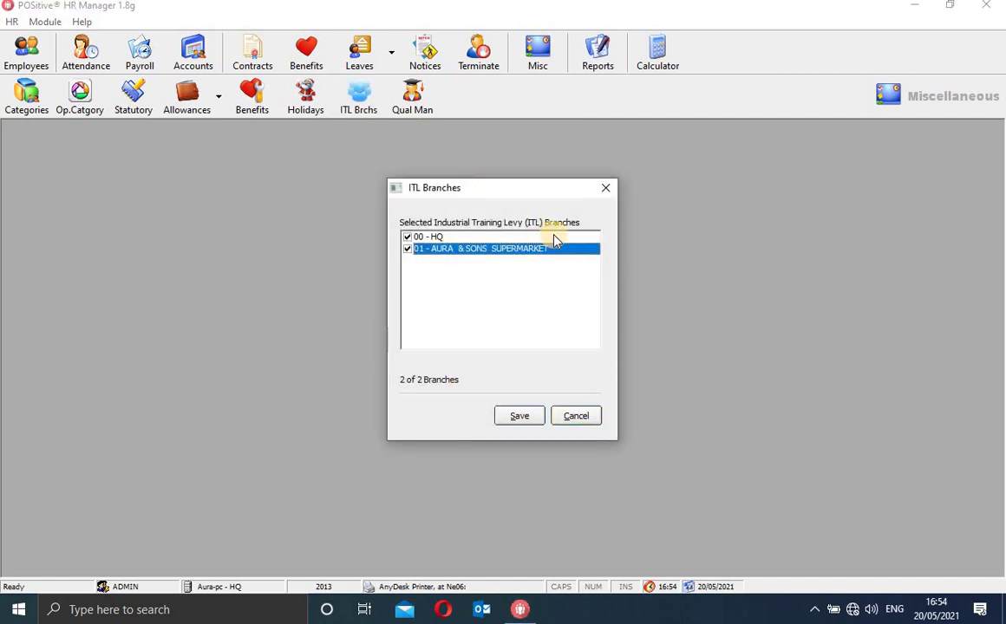
click(436, 238)
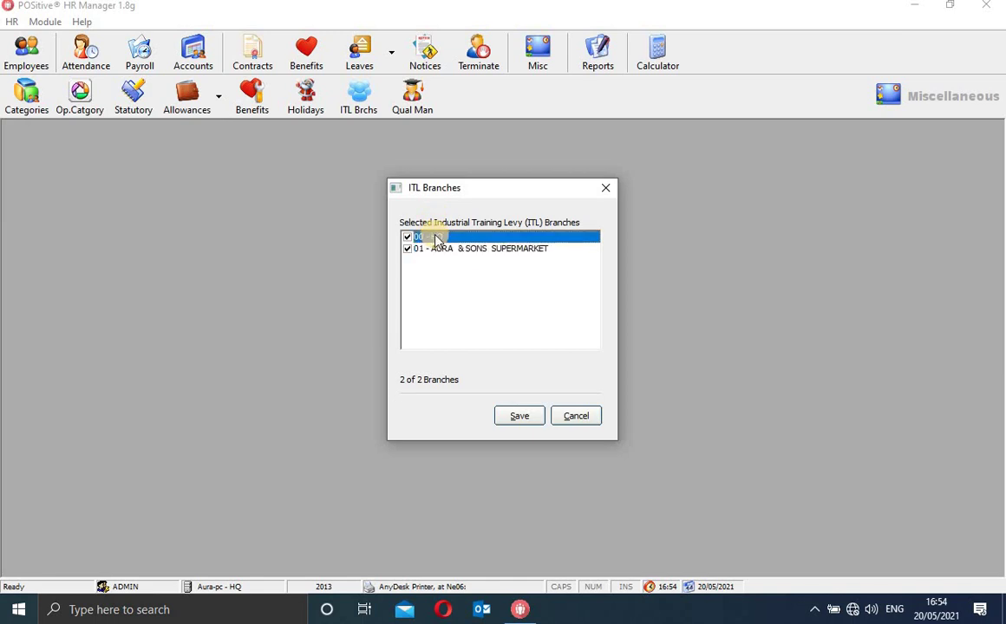
click(436, 251)
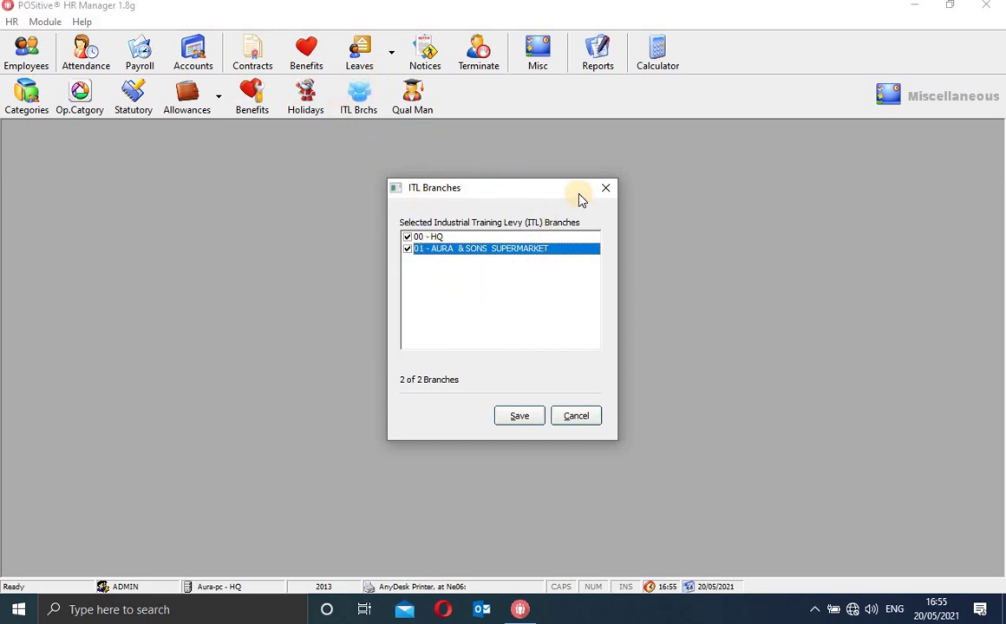
click(606, 189)
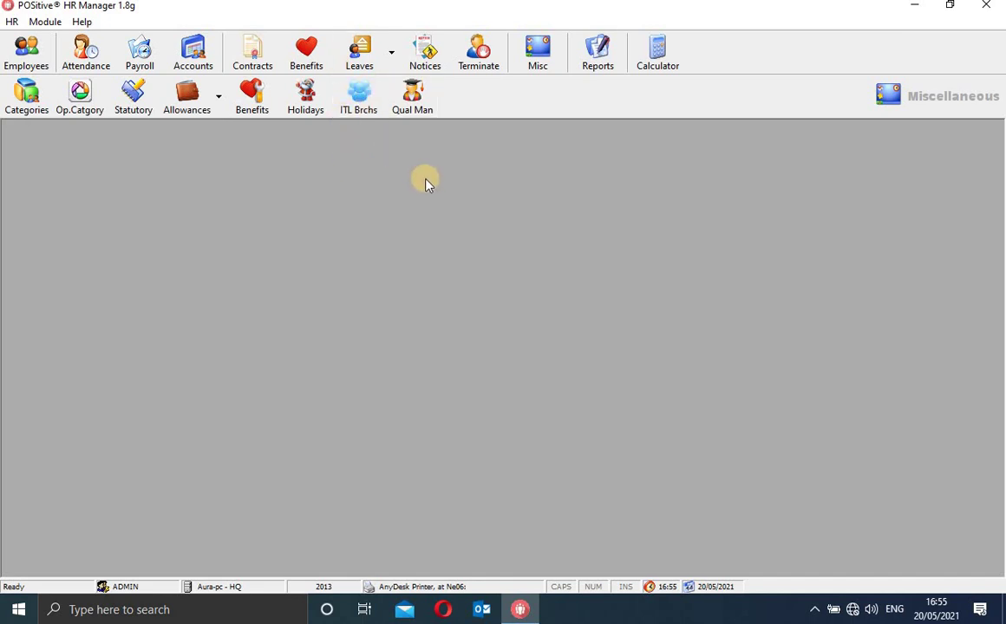
- Review the entries in the Qualification Manager, including K.C.S.E Certificate and Certificate, and close it without changes
click(413, 99)
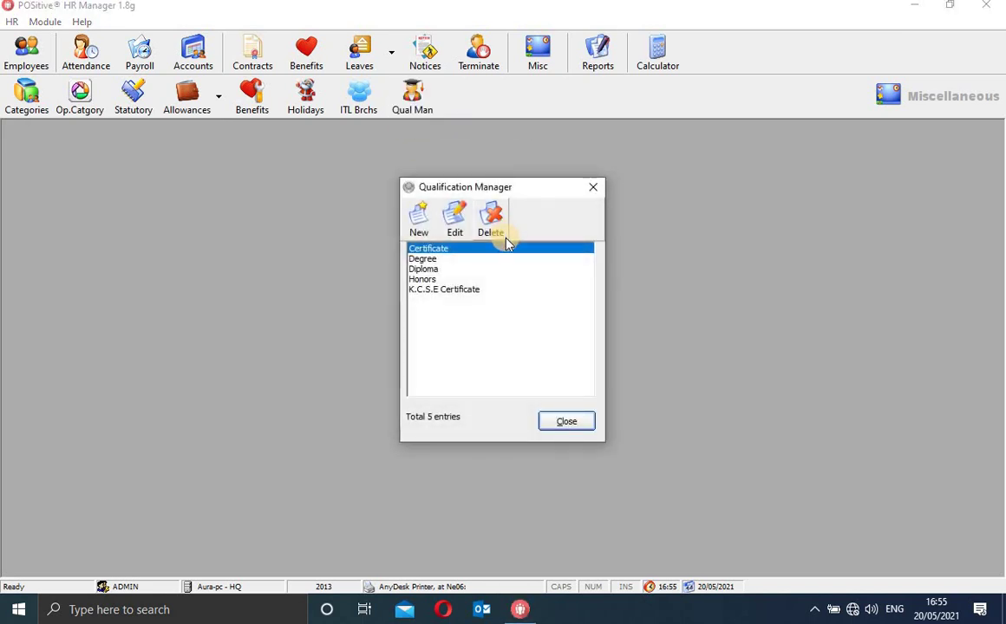
click(466, 291)
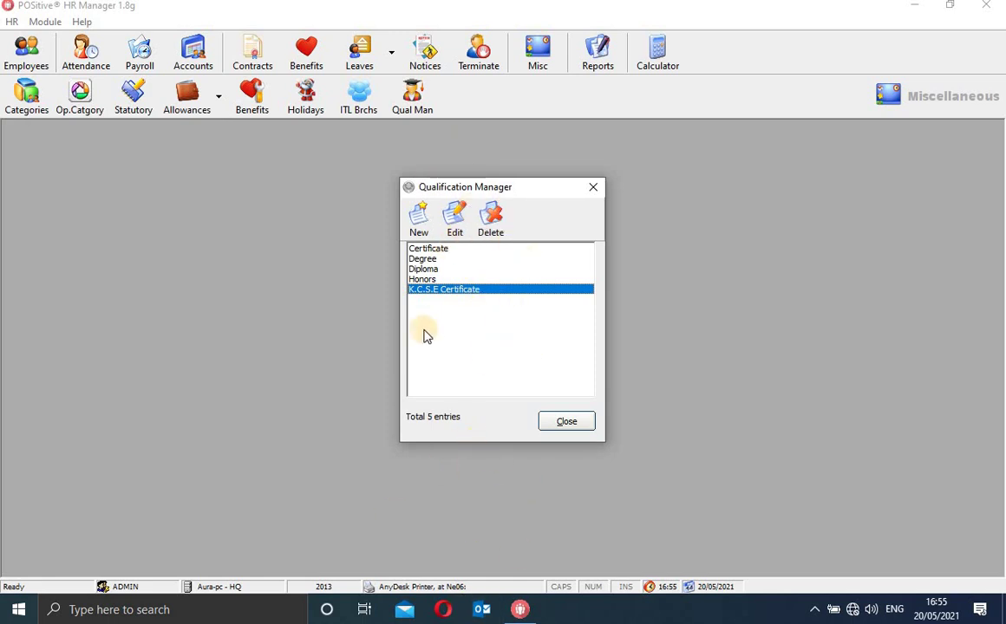
click(437, 250)
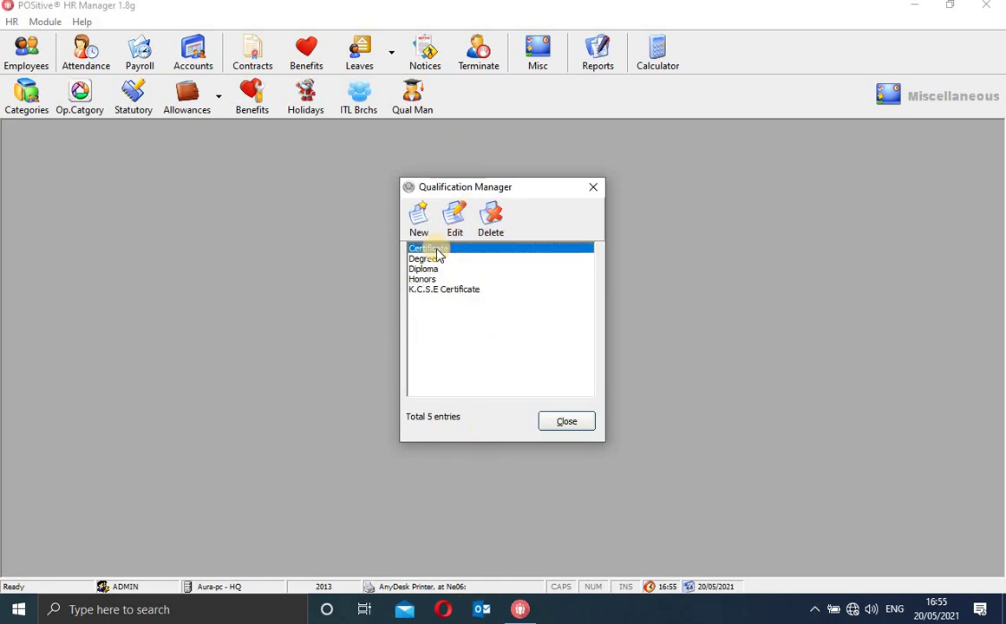
click(594, 188)
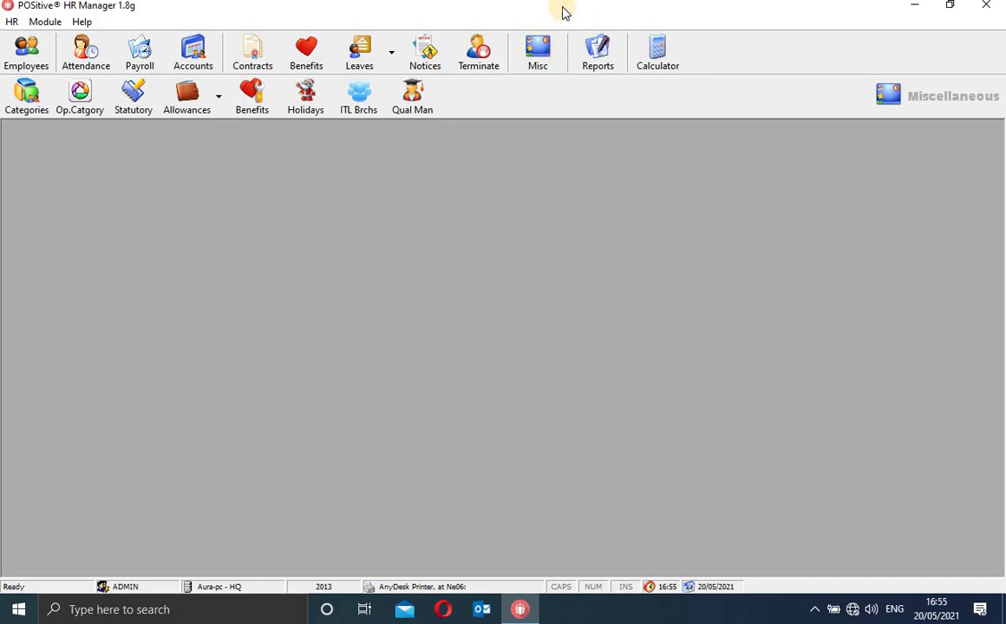
- Open the HR reports and examine the options for Pay Slips (Statement Format), Manual Attendance Sheet and Auto-Attendance Sheet
click(598, 61)
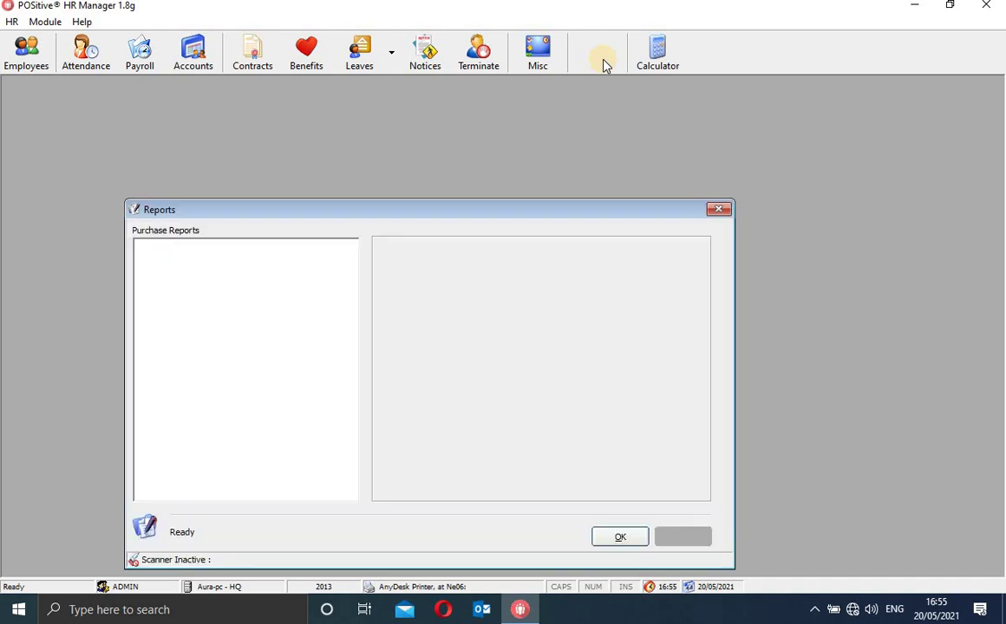
click(141, 259)
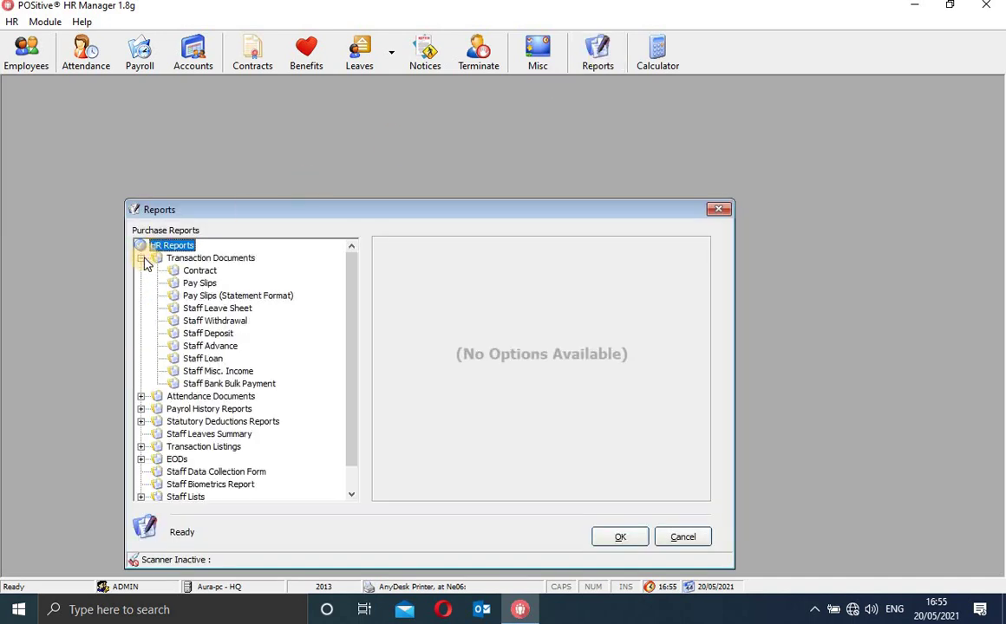
click(208, 294)
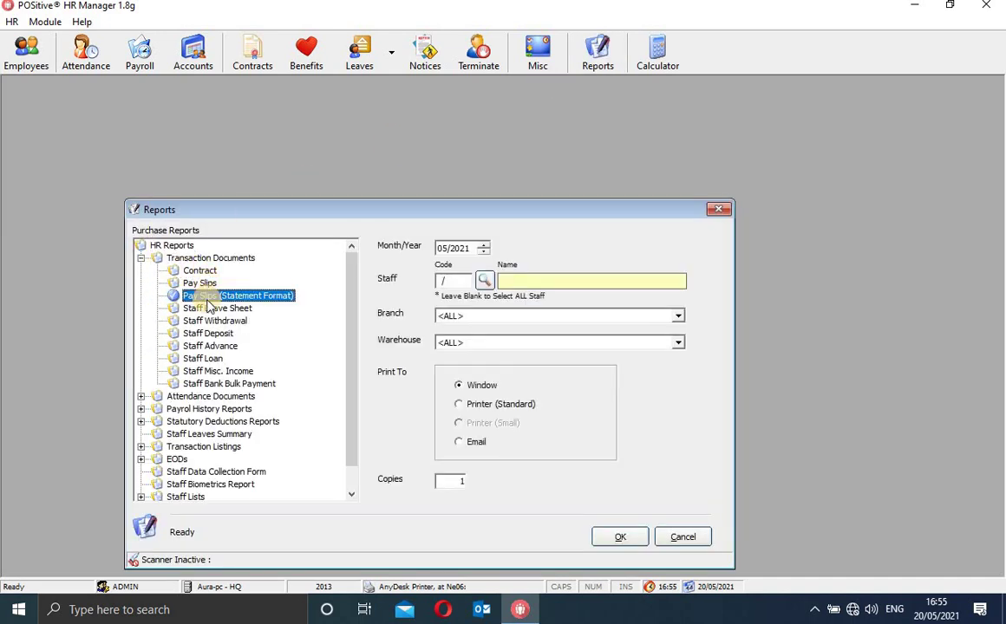
click(141, 397)
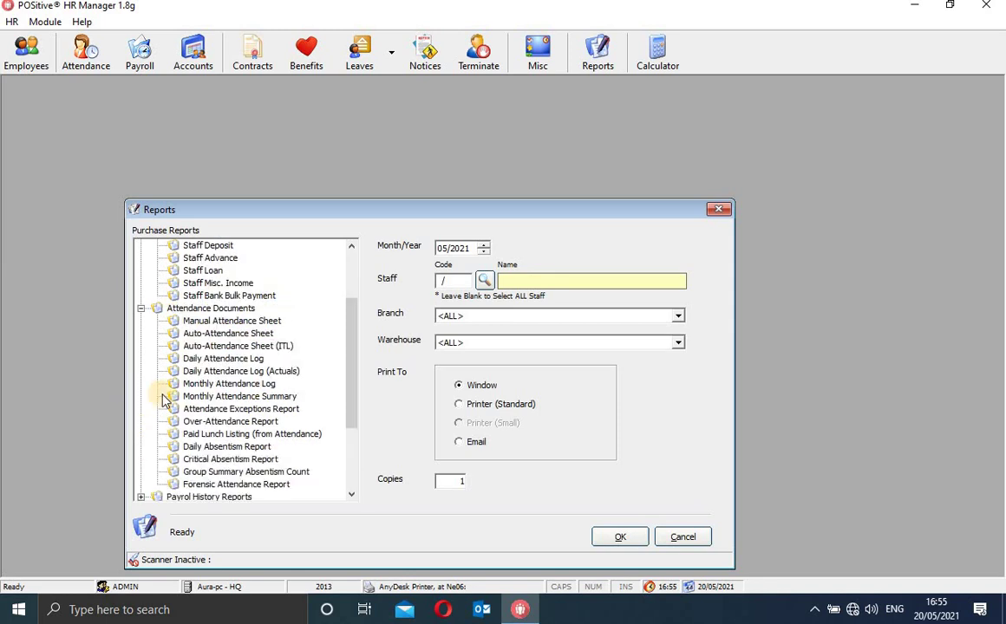
click(219, 322)
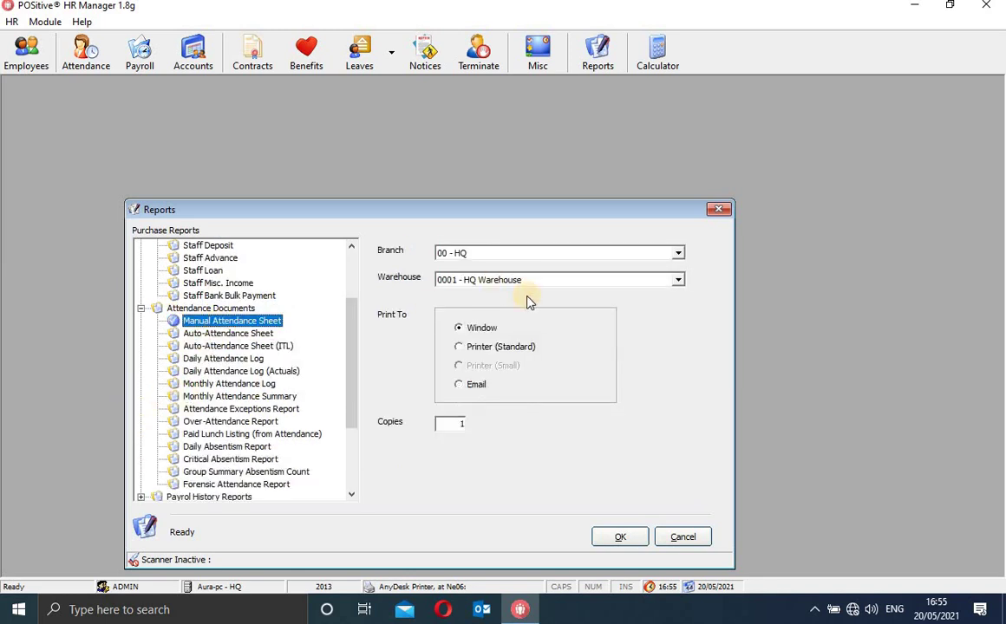
click(258, 335)
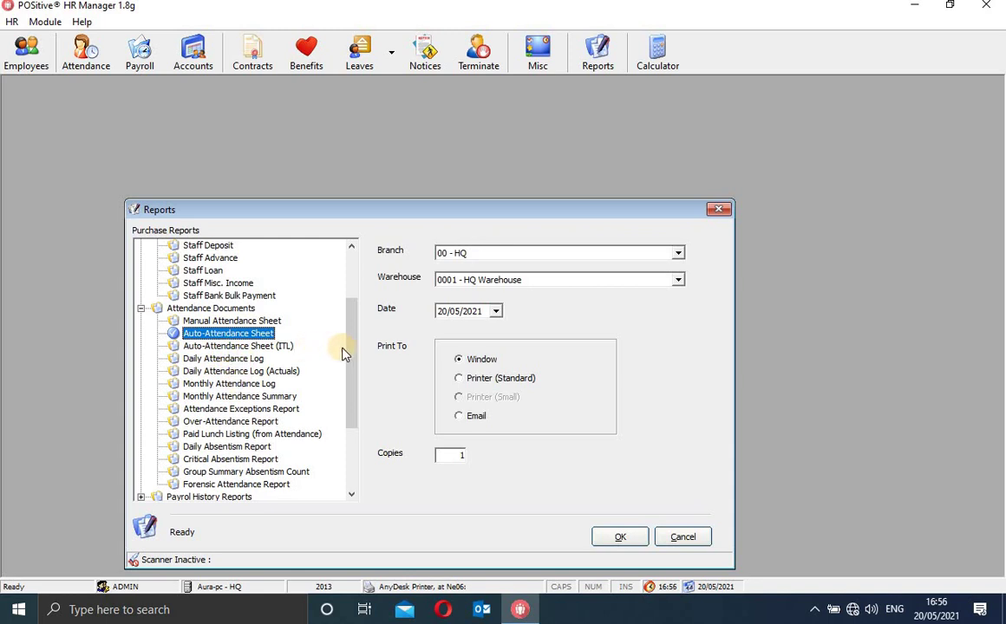
- Examine the options of the EODs reports, from the Staff Manager Audit Report through the Staff Terminations EOD
drag(354, 361, 348, 424)
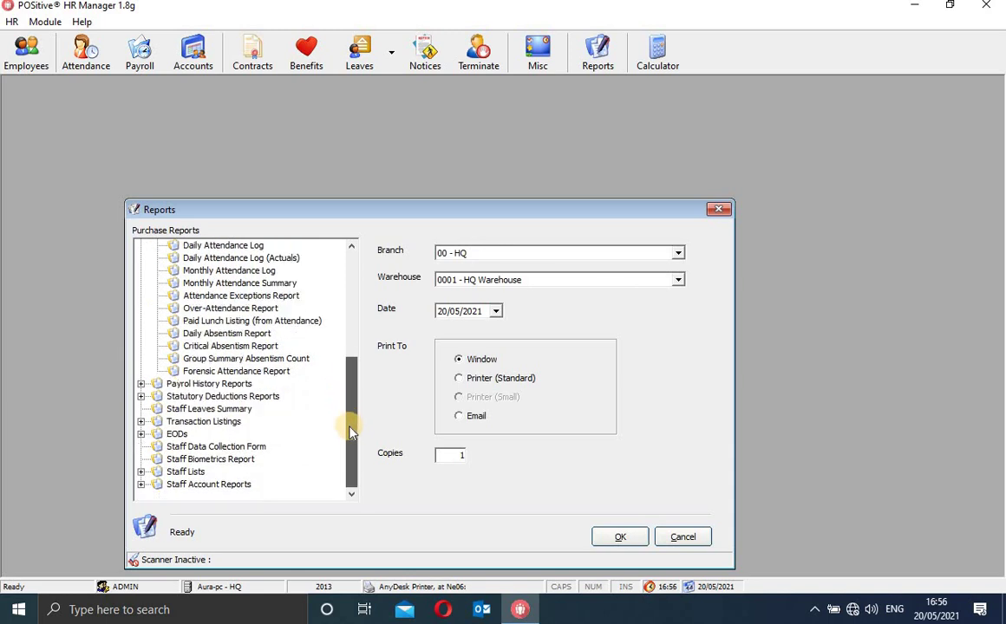
click(157, 436)
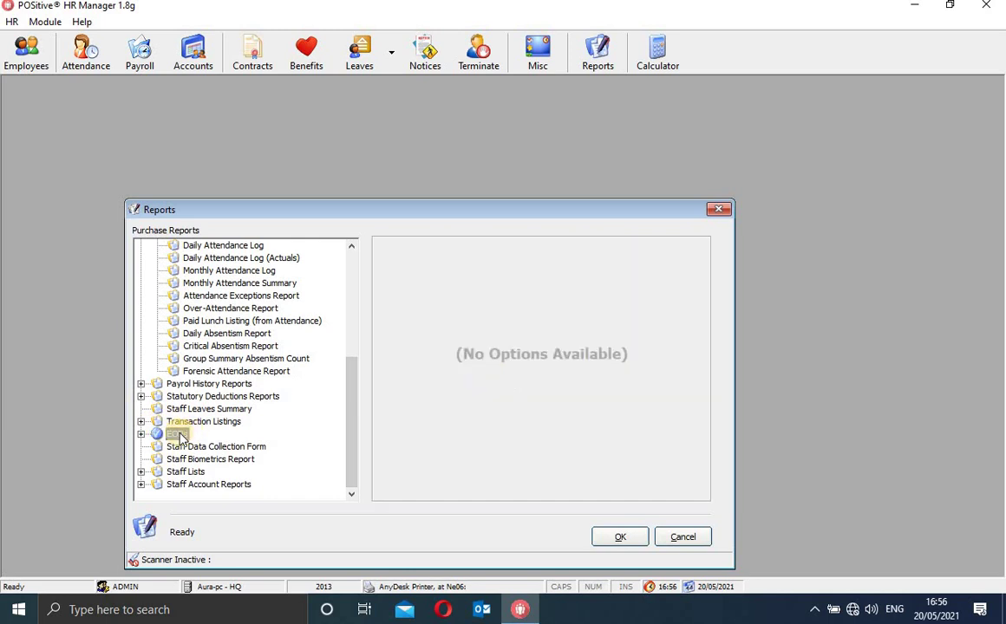
click(140, 434)
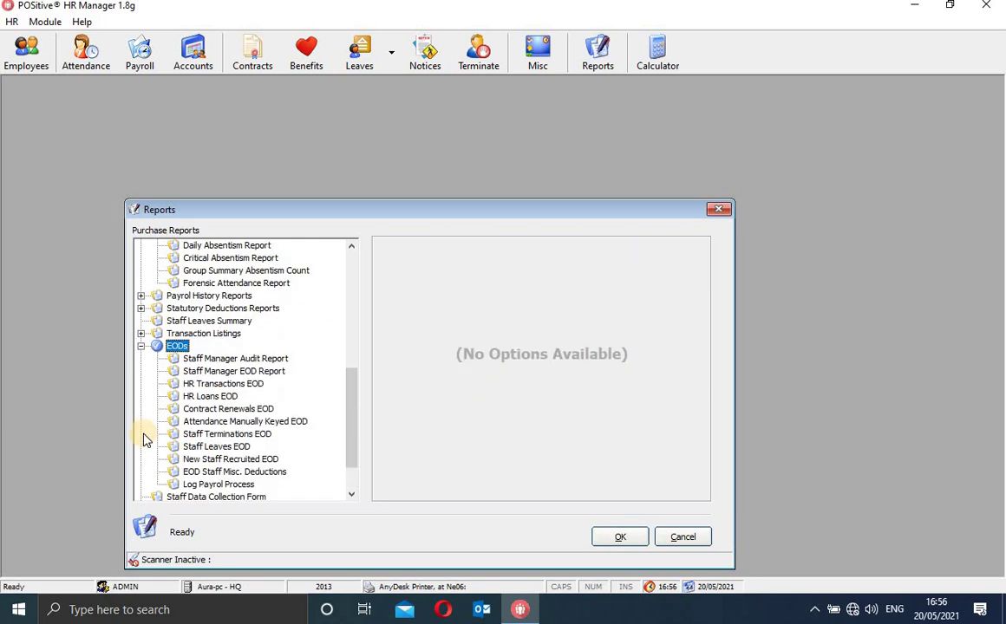
click(229, 359)
click(229, 372)
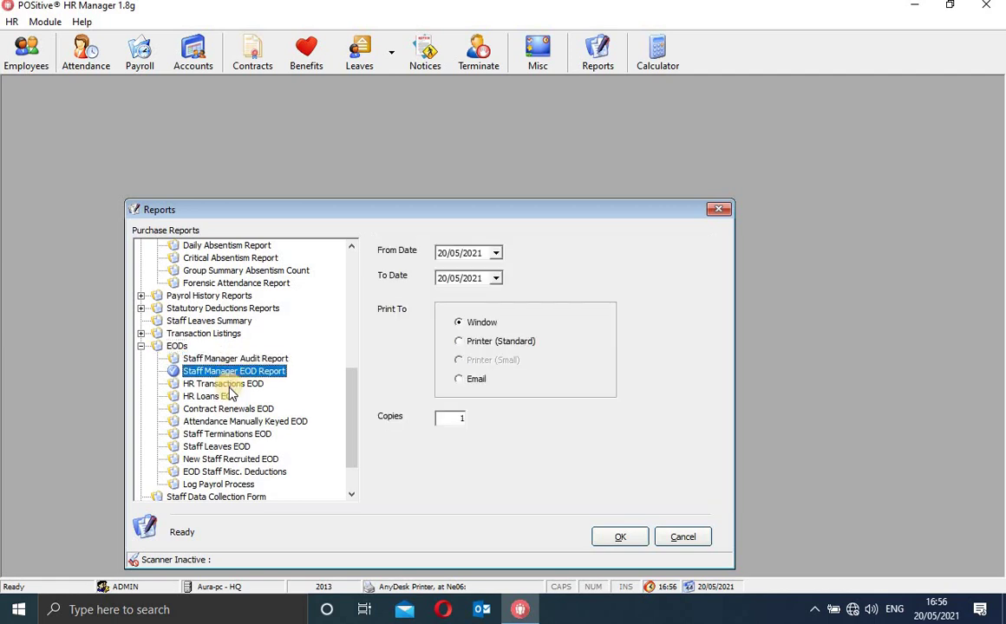
click(227, 384)
click(229, 396)
click(228, 410)
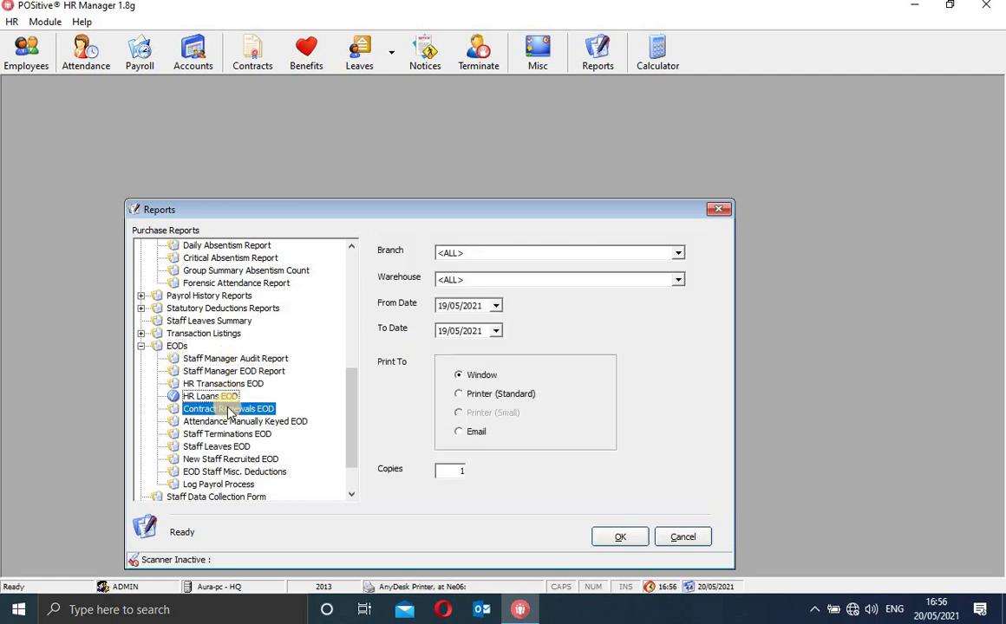
click(227, 422)
click(227, 434)
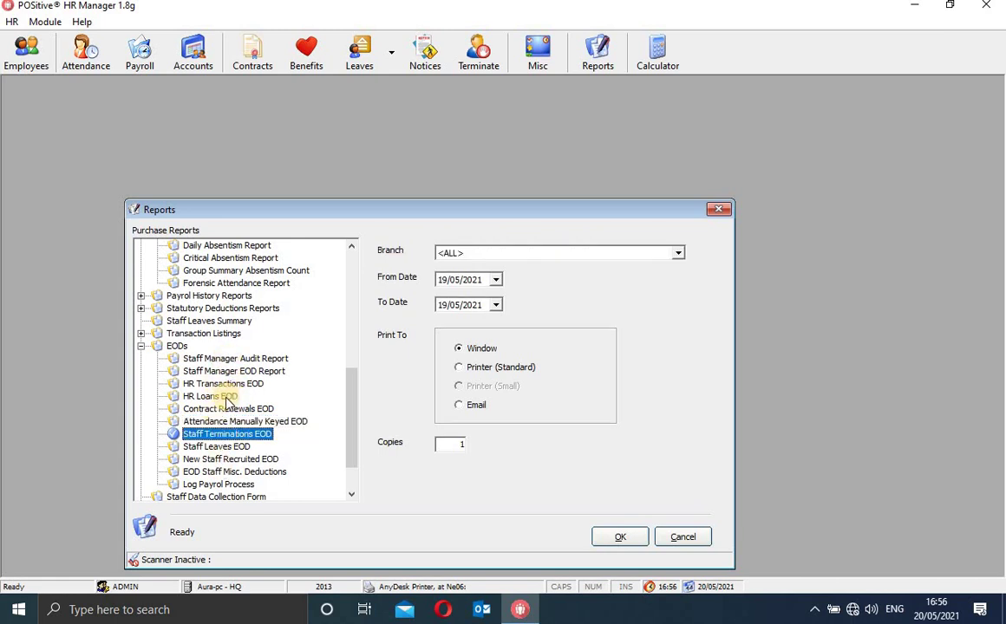
- Preview the HR Loans EOD report for all branches and warehouses for 19/05/2021, and close the preview
click(218, 396)
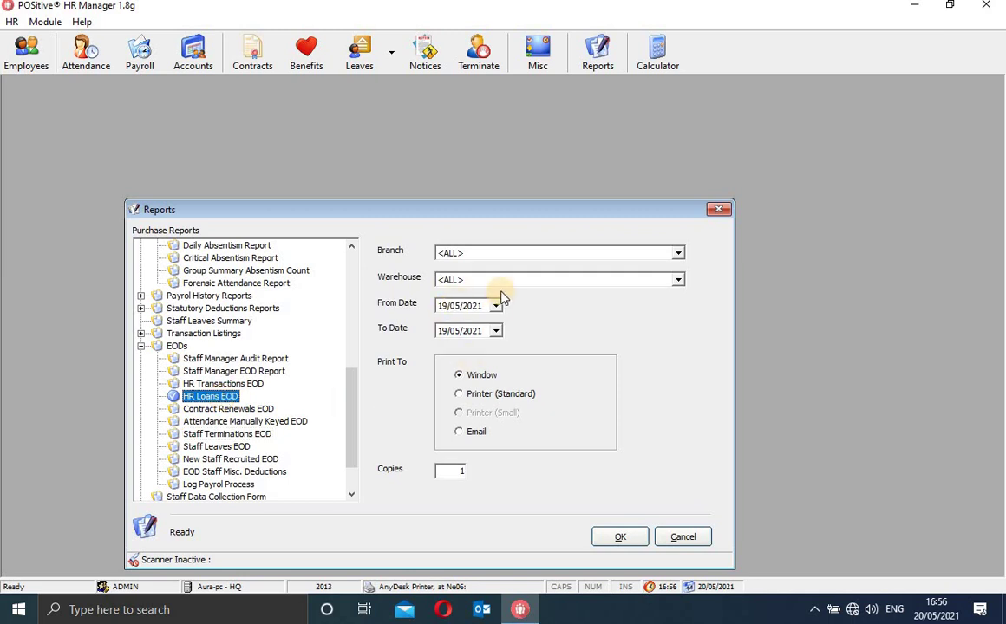
click(620, 537)
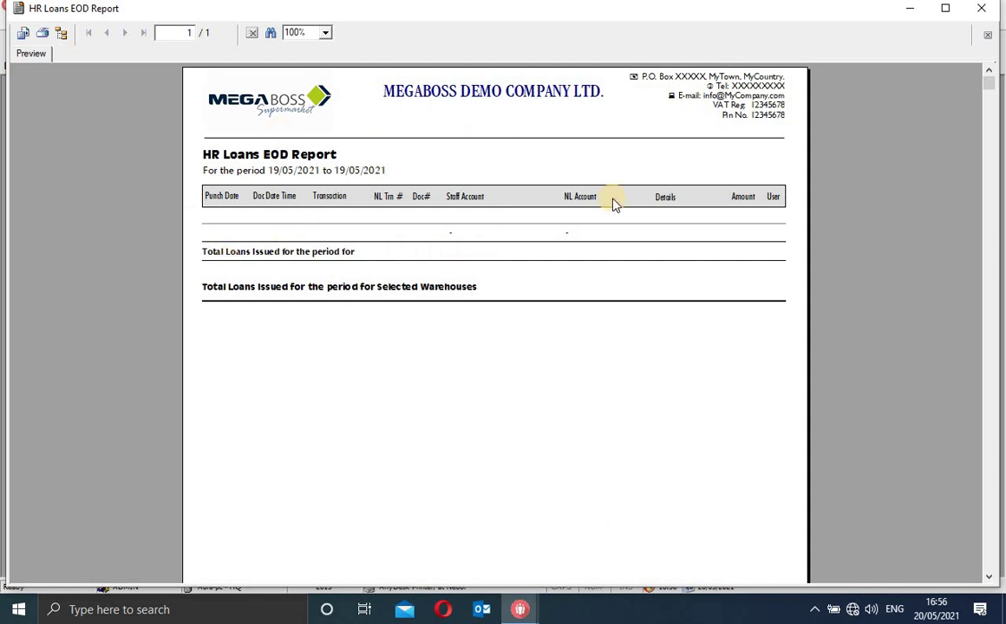
click(981, 11)
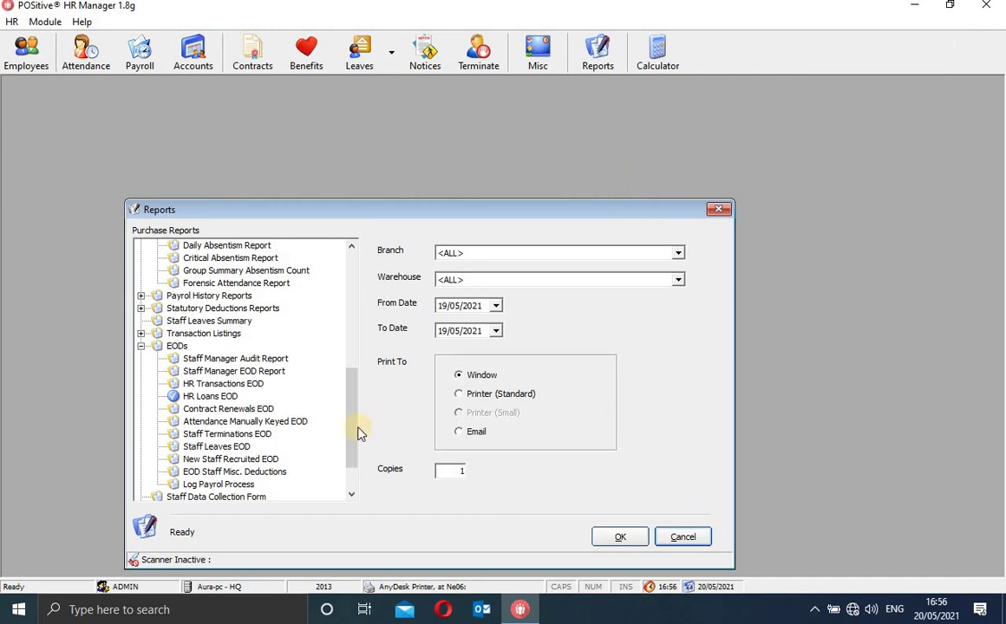
- Examine the Staff Account Reports options for Staff Balances Summary and Terminated Staff Account Balances
drag(355, 433, 353, 473)
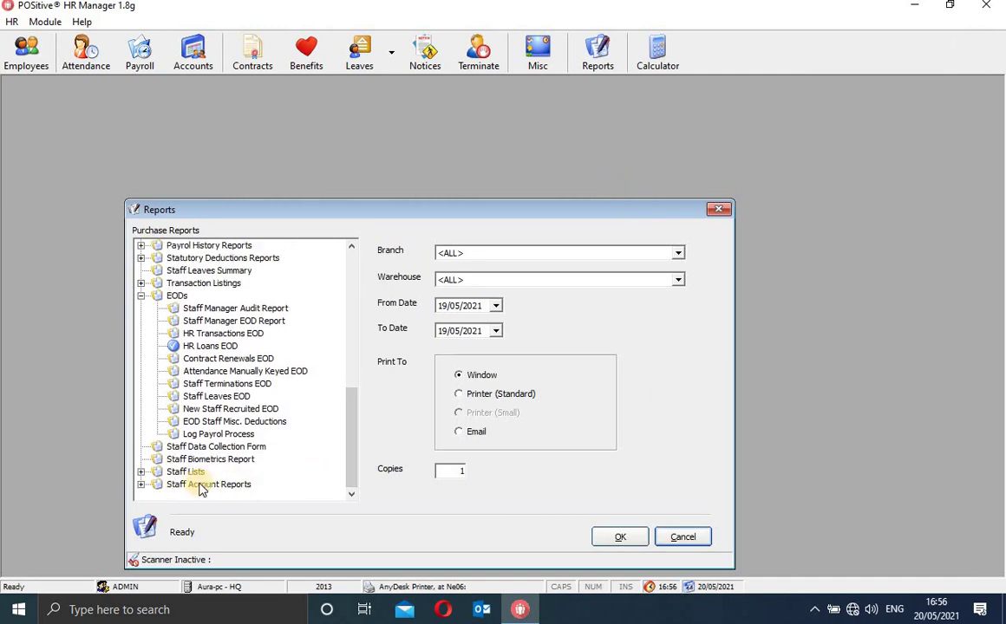
click(140, 484)
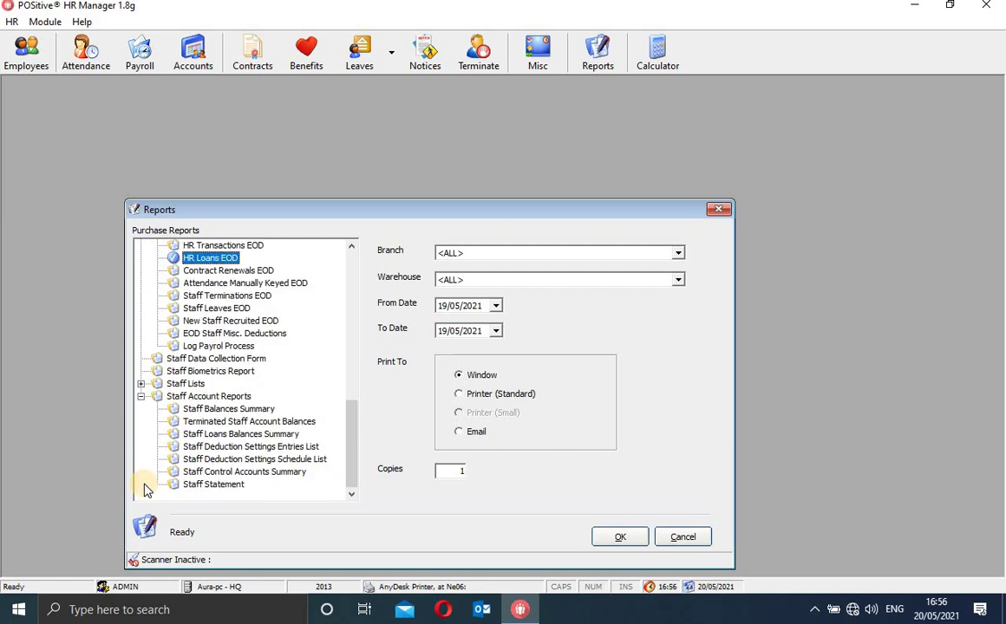
click(221, 409)
click(232, 423)
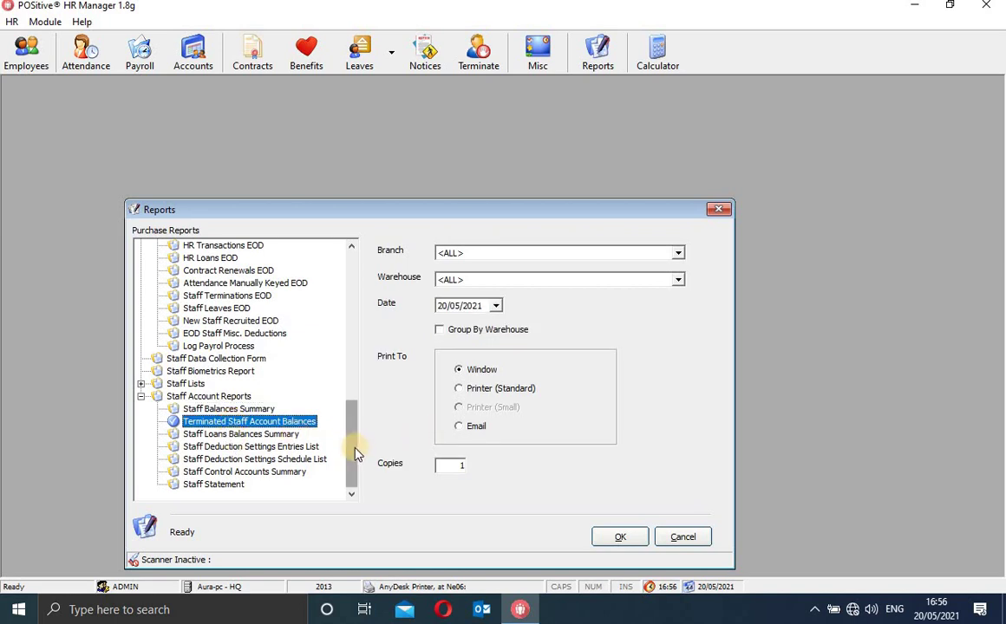
- Preview the Staff Withdrawals Listing from the Transaction Listings for 20/05/2021, and close the preview
drag(354, 452, 354, 406)
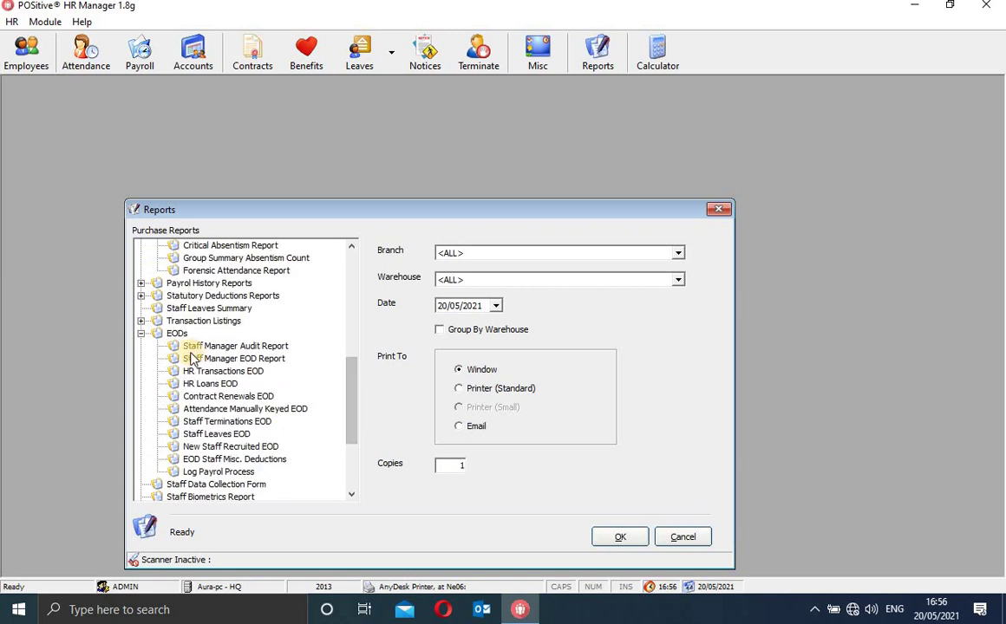
click(140, 333)
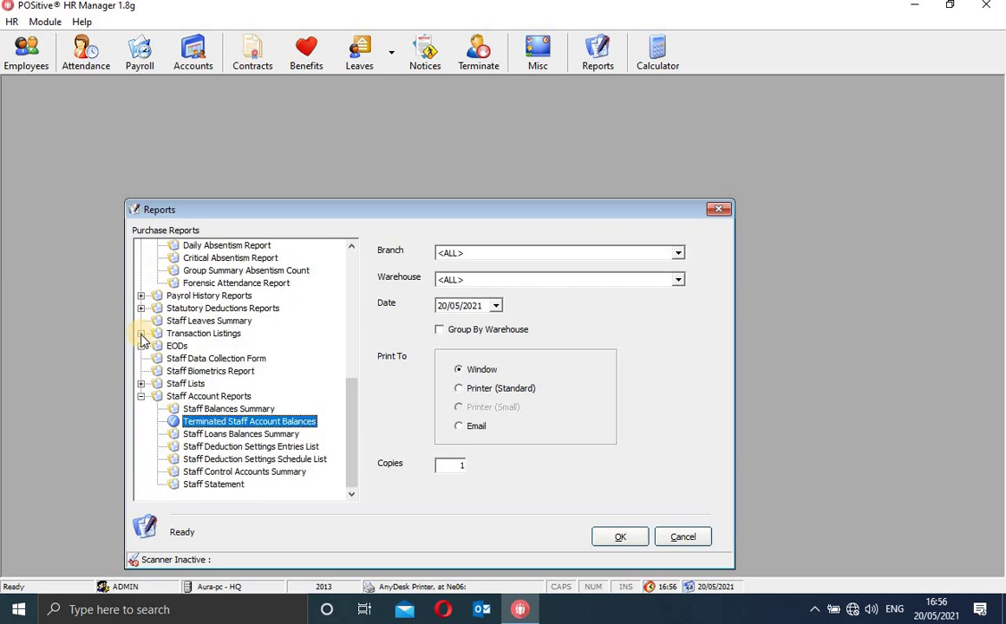
click(140, 332)
click(244, 345)
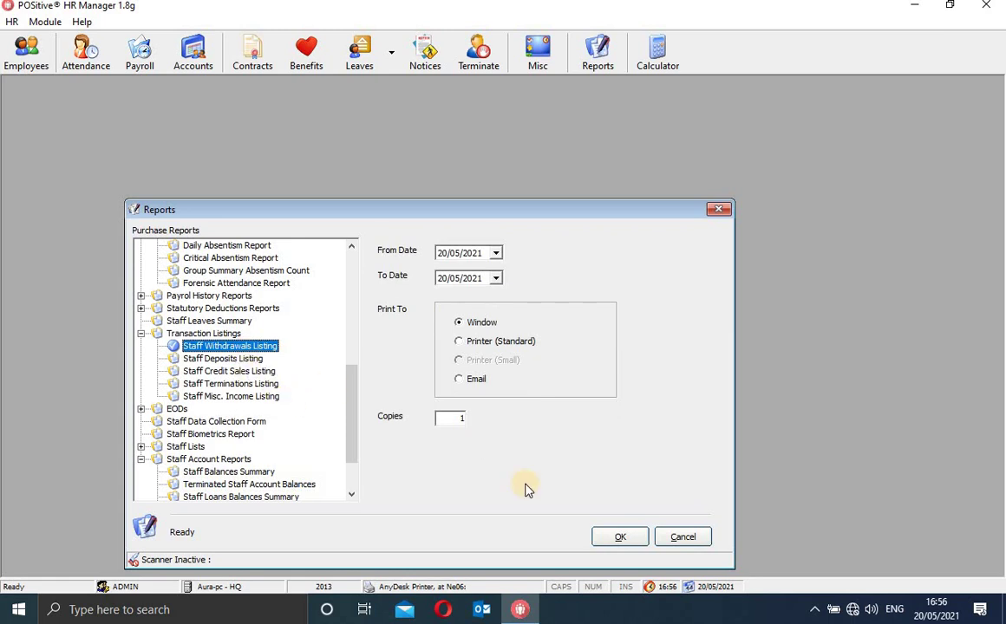
click(619, 537)
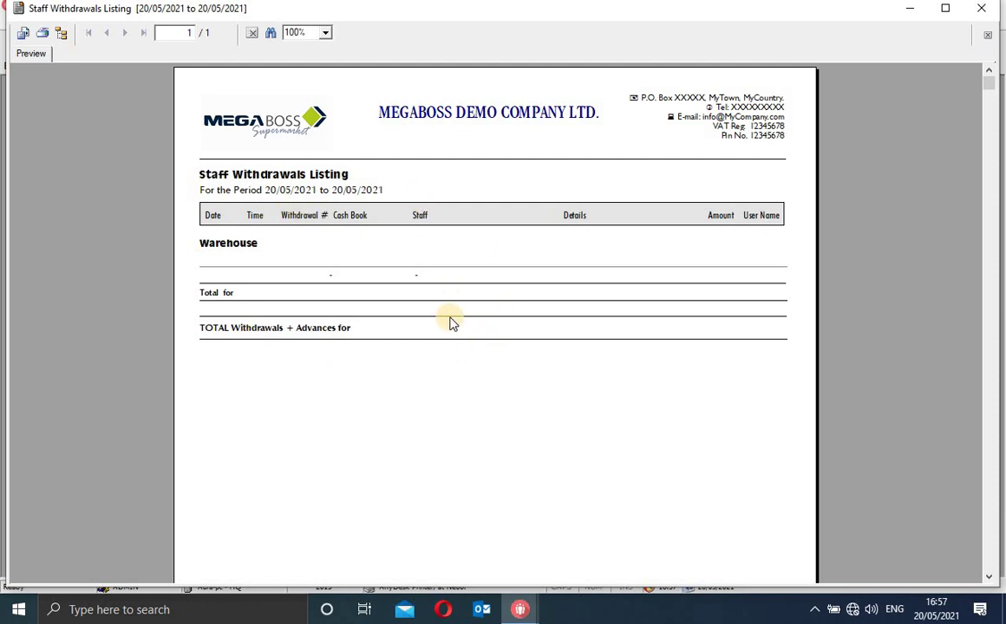
click(980, 9)
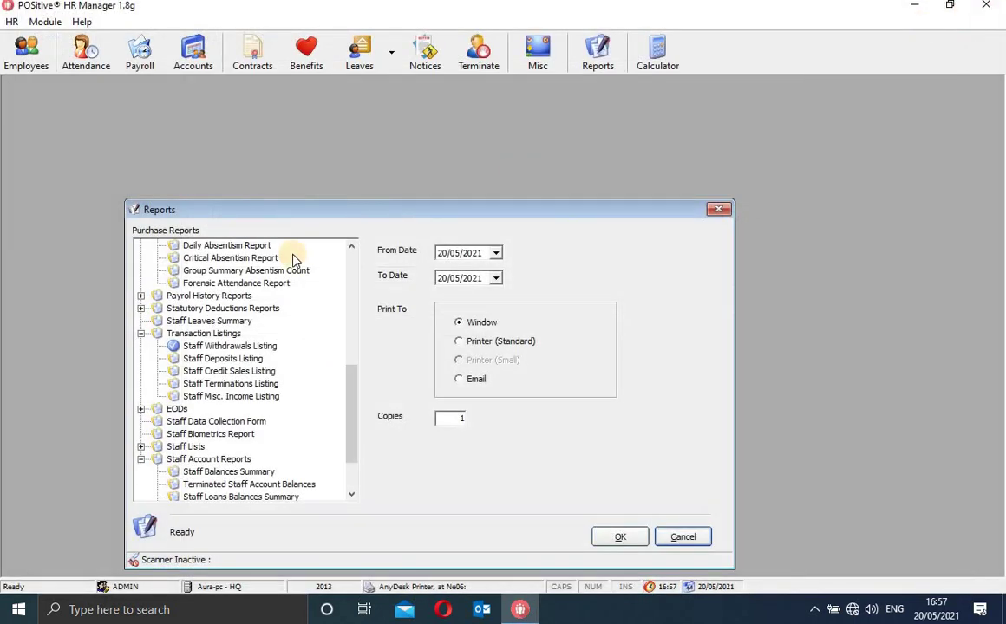
- Preview the Pay History Monthly (Payroll) report for 05/2021 covering all branches and warehouses
click(140, 334)
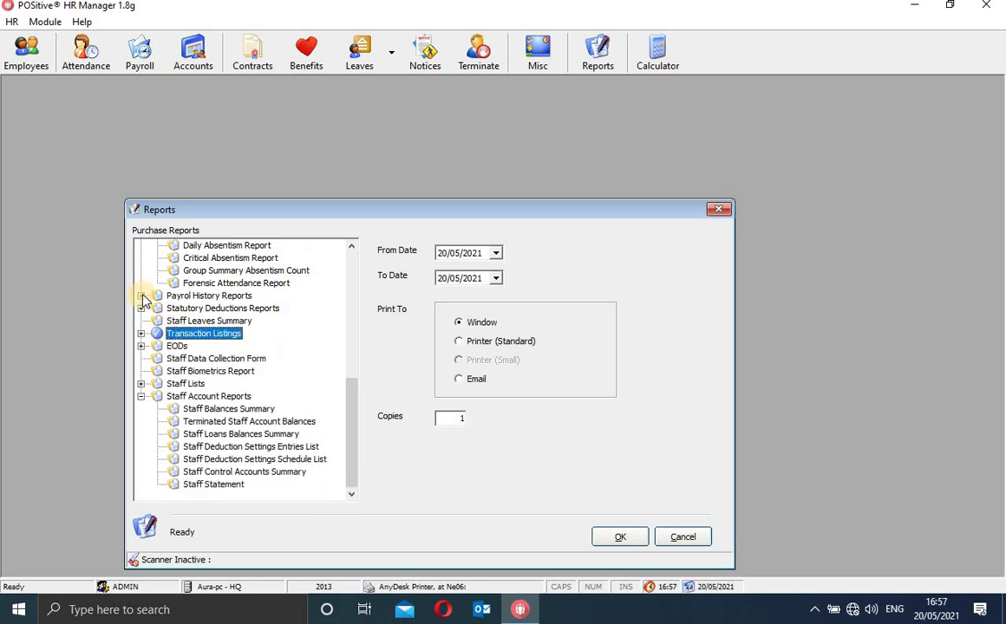
click(141, 295)
click(211, 309)
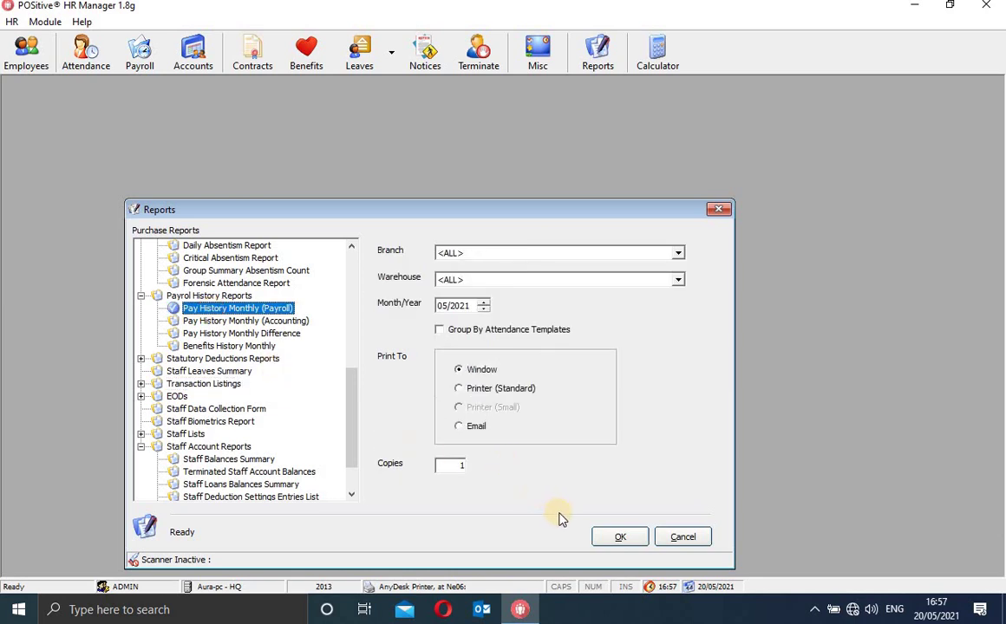
click(620, 537)
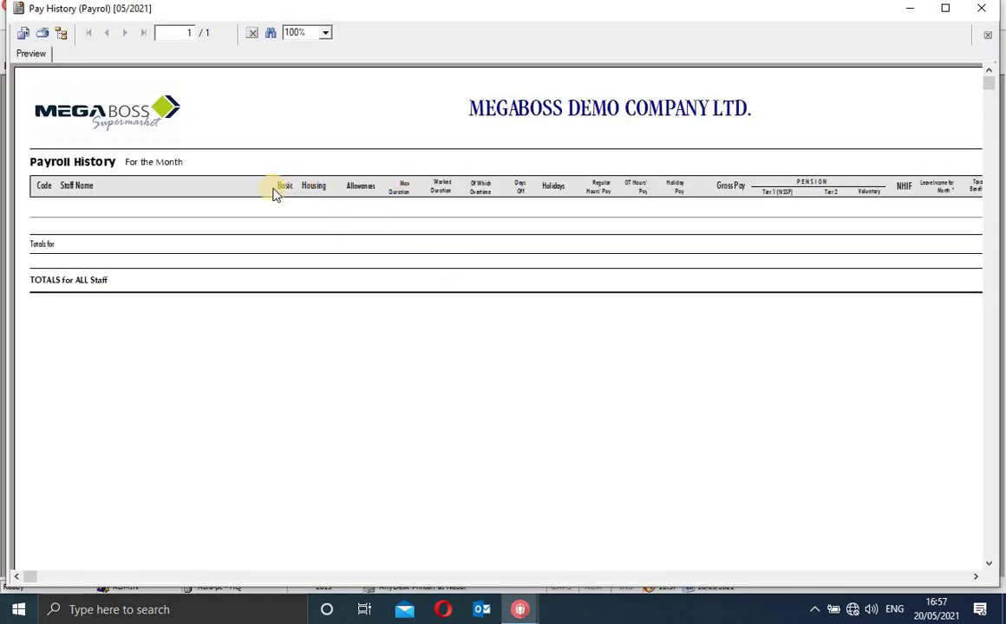
- Enlarge the payroll history preview to 150% and examine its columns from Code and Staff Name across to Net Pay
drag(47, 191, 153, 194)
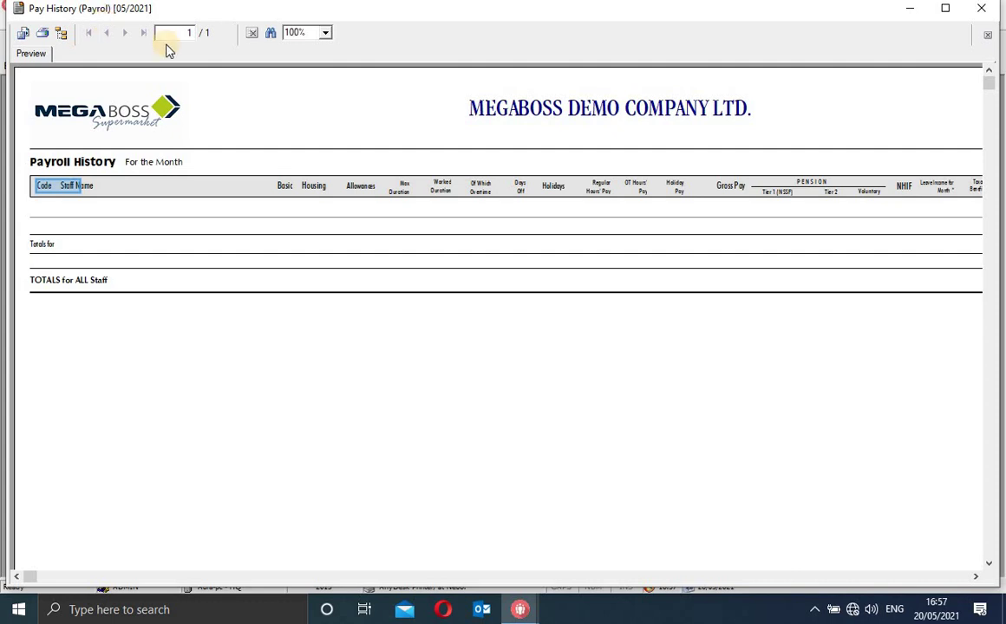
click(325, 32)
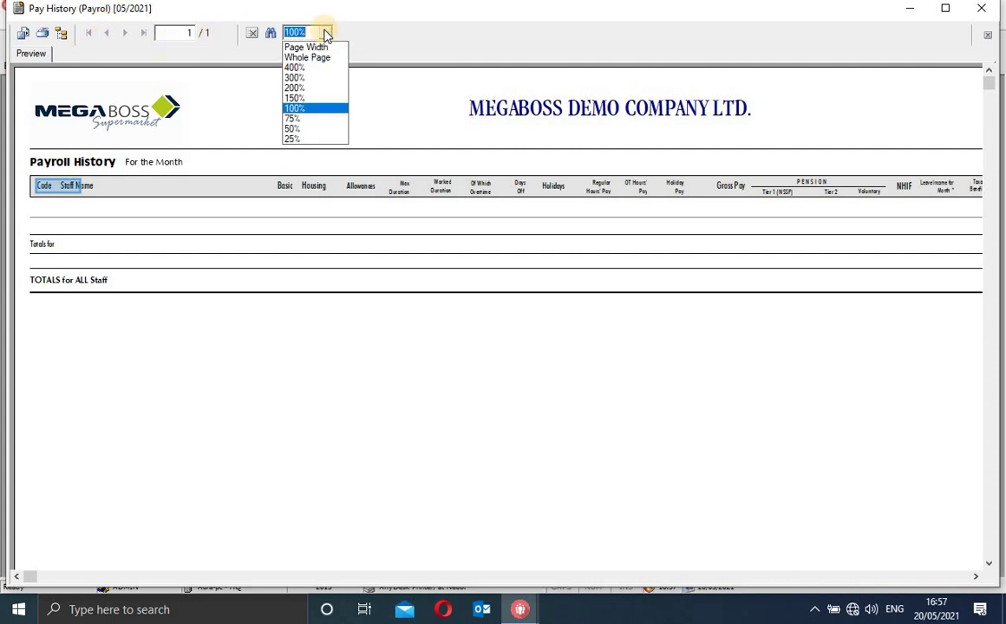
click(308, 99)
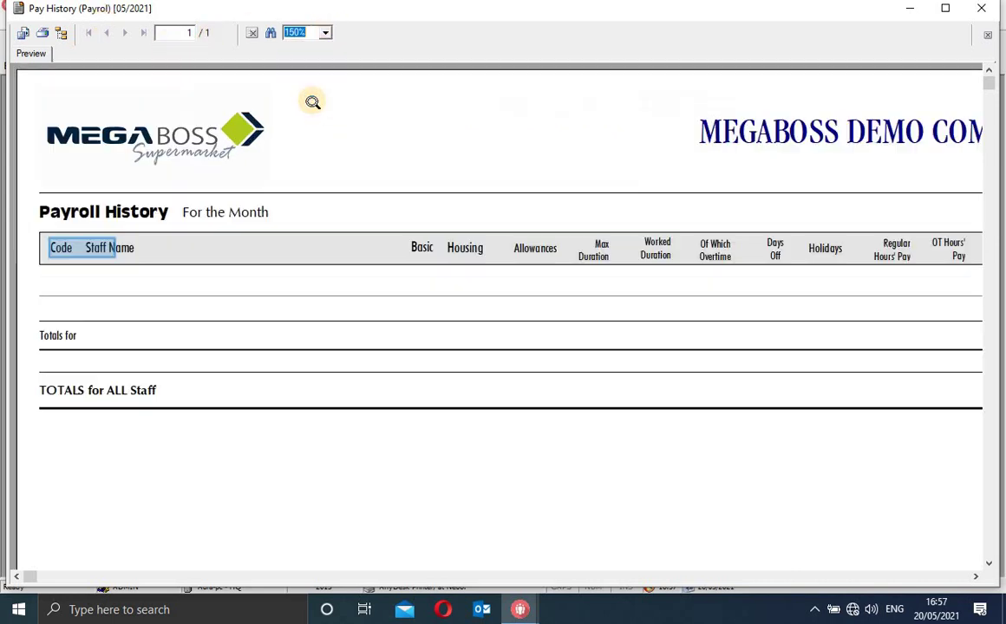
click(664, 259)
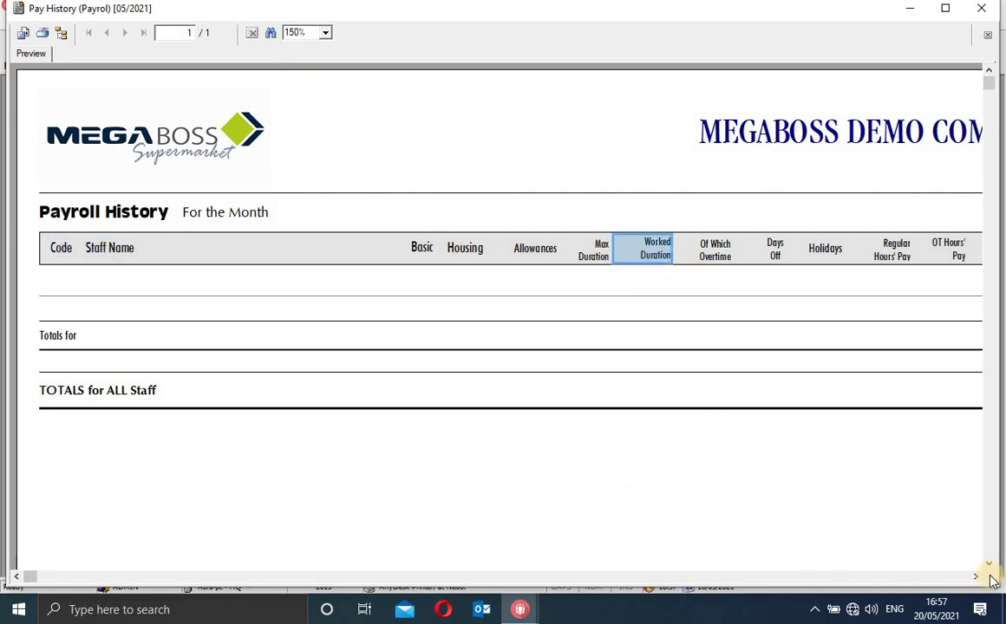
drag(975, 577, 975, 577)
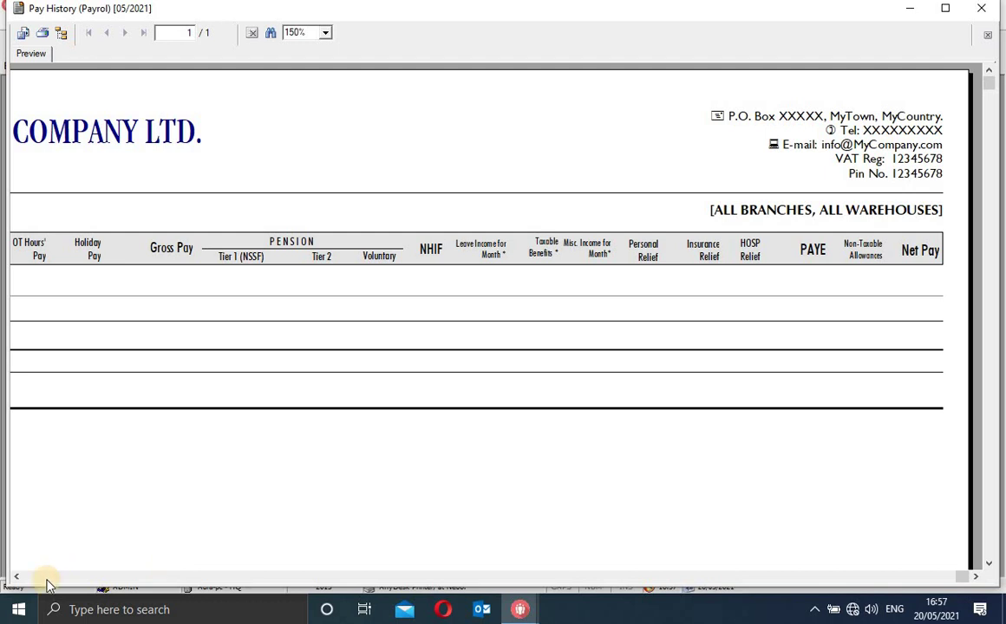
- Look over the payroll history preview's middle columns, set its zoom to 100%, and minimize the preview
drag(18, 578, 17, 577)
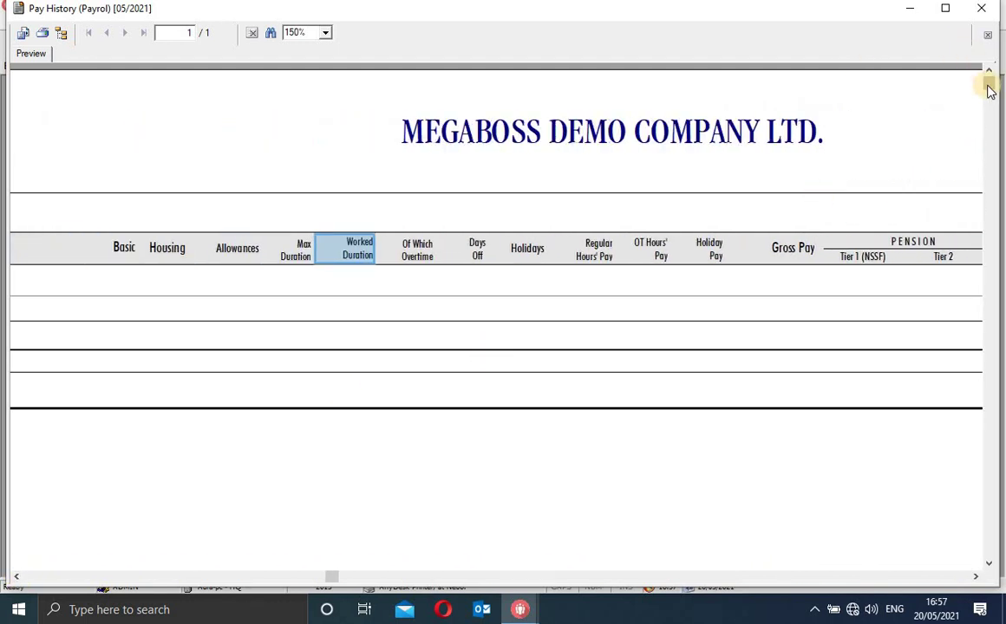
drag(991, 97, 956, 97)
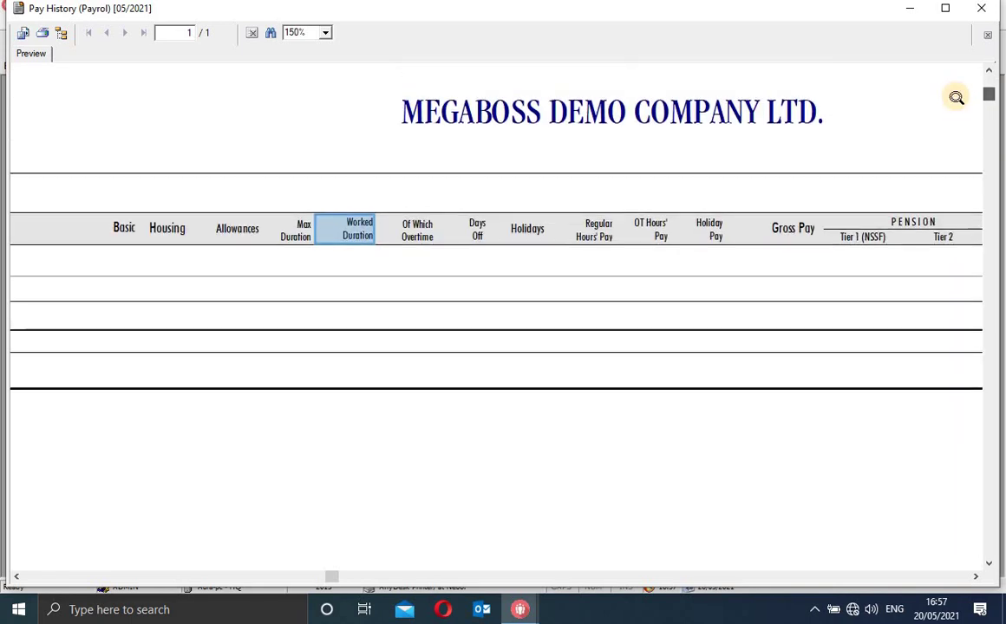
click(326, 35)
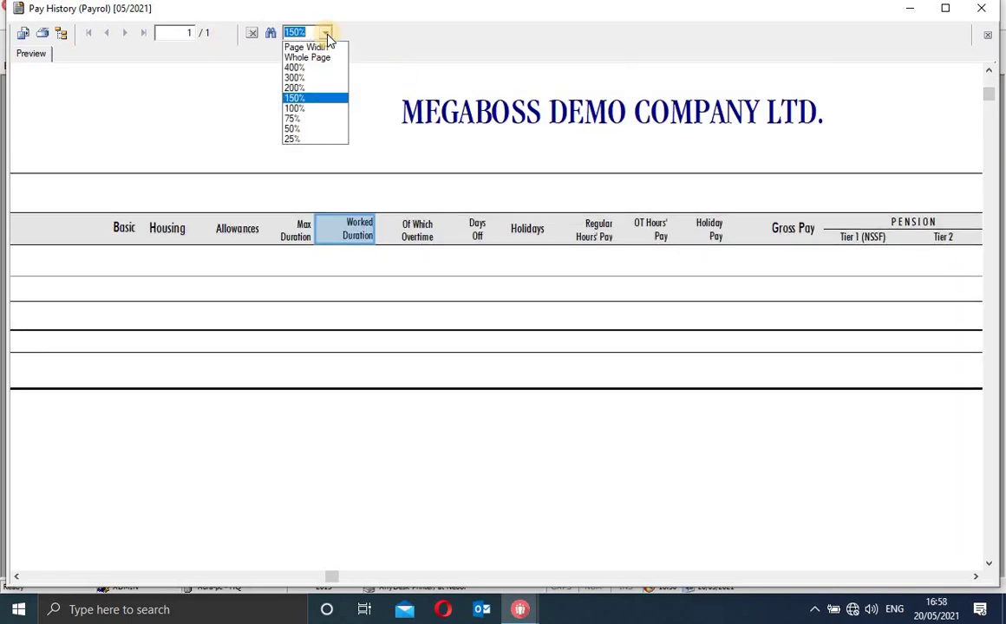
click(301, 109)
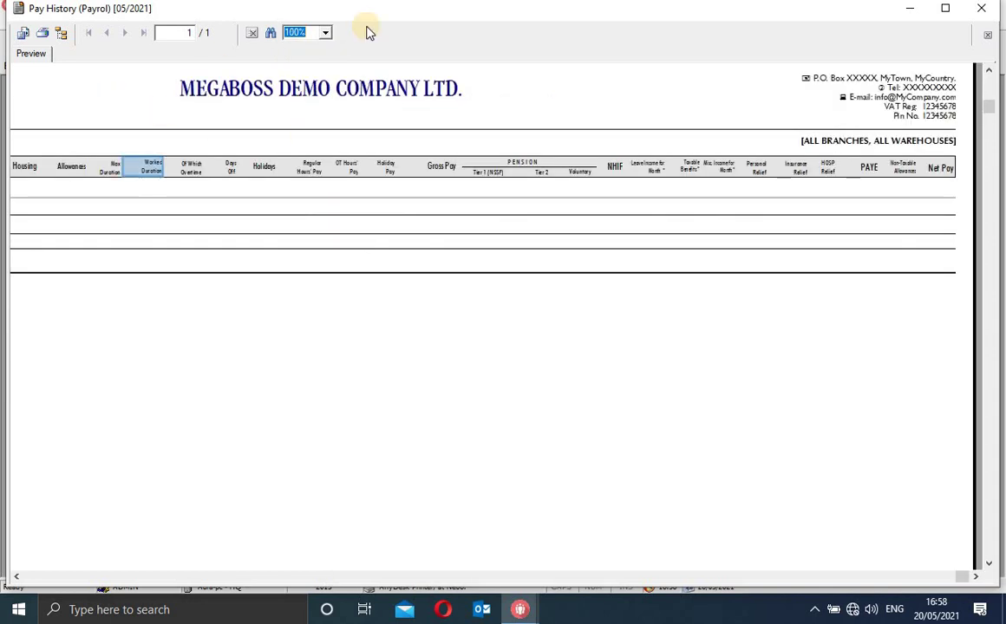
click(909, 8)
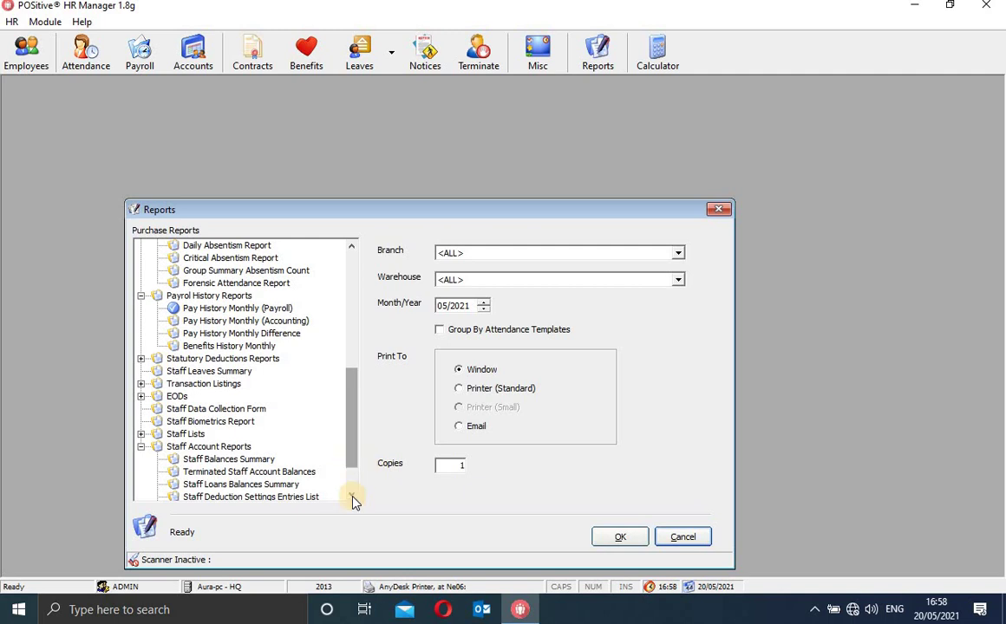
- Collapse the Transaction Documents, Attendance Documents, Payroll History and Staff Account report groups, and close the Reports window
scroll(352, 496, down, 2)
drag(350, 467, 319, 233)
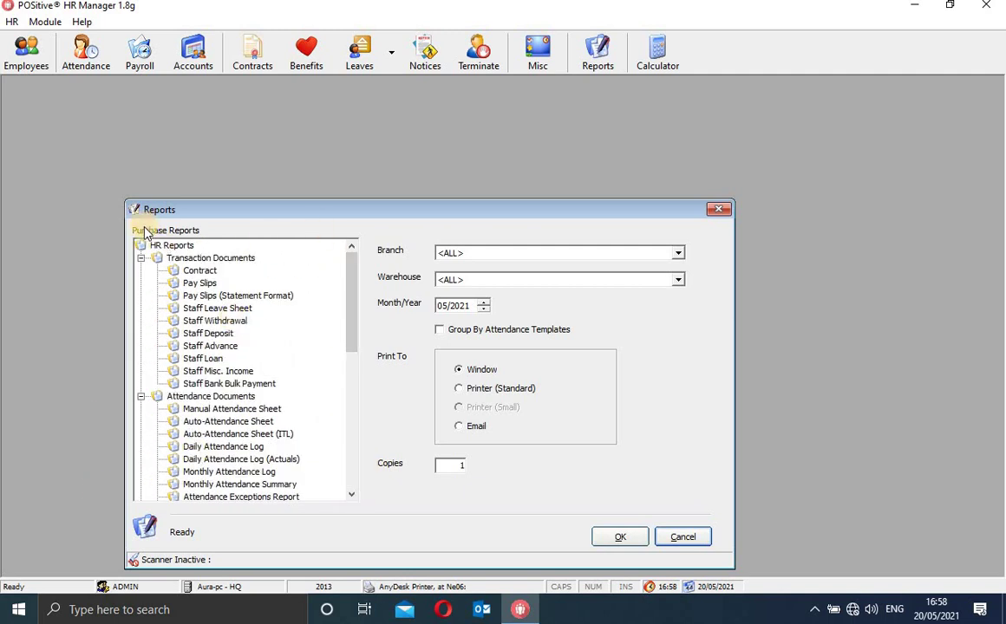
click(141, 259)
click(142, 271)
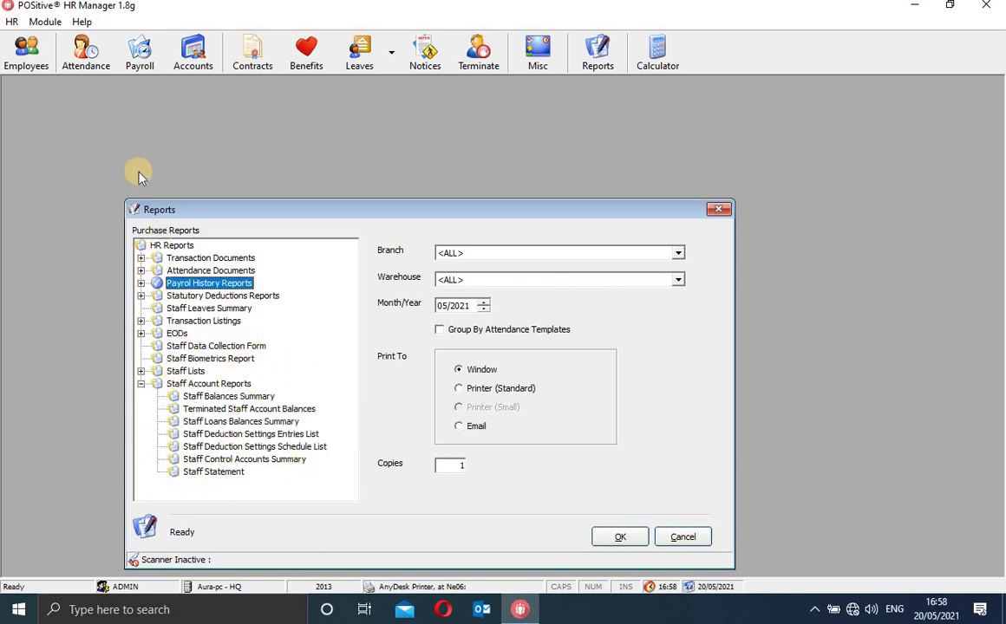
click(141, 383)
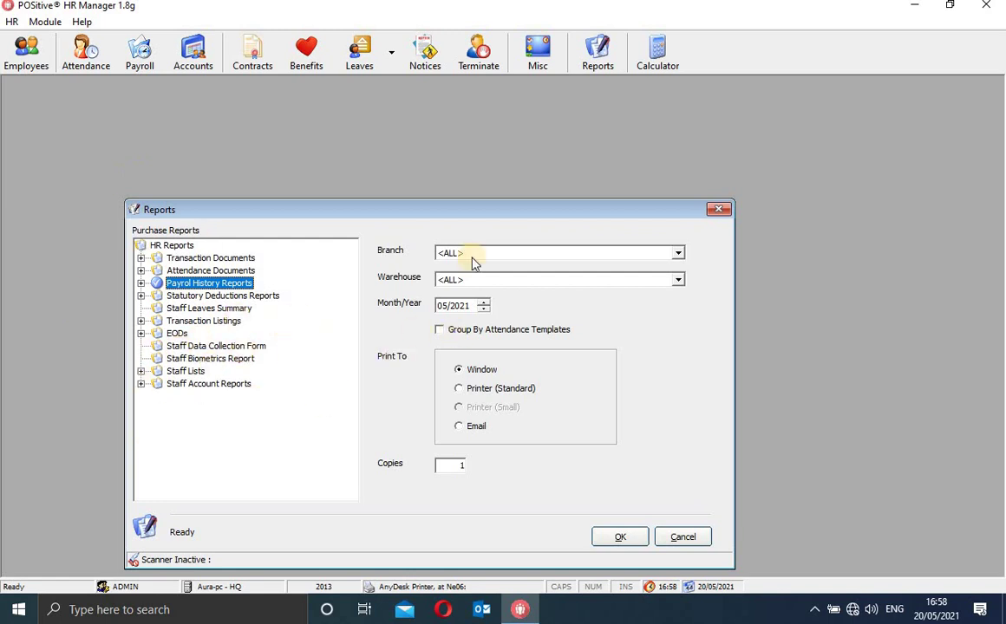
click(723, 211)
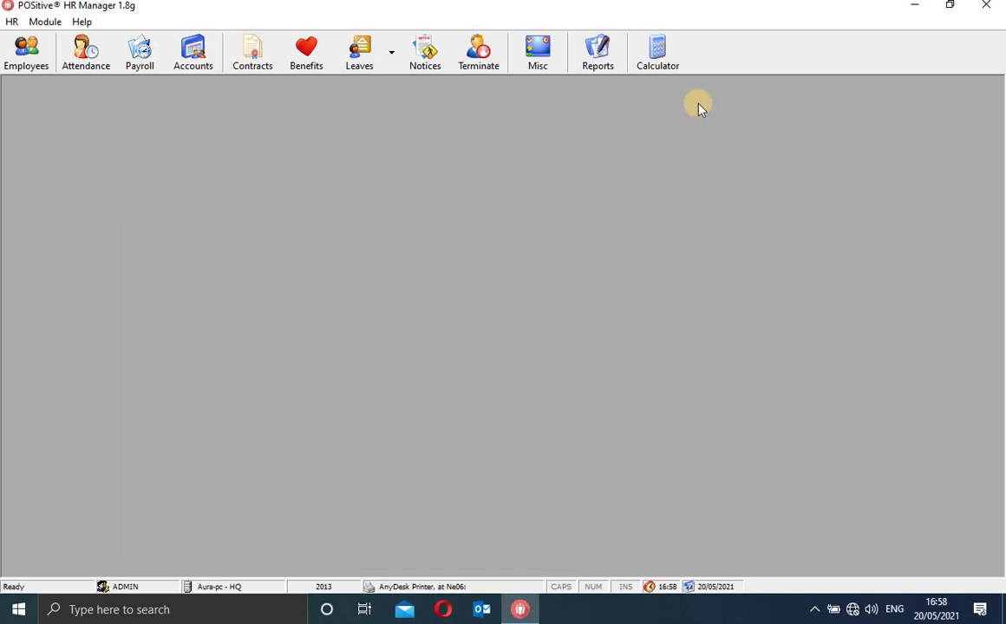
- Open the calculator from HR Manager, view its Scientific, Graphing and Programmer modes, and return to Standard mode
click(663, 65)
click(659, 57)
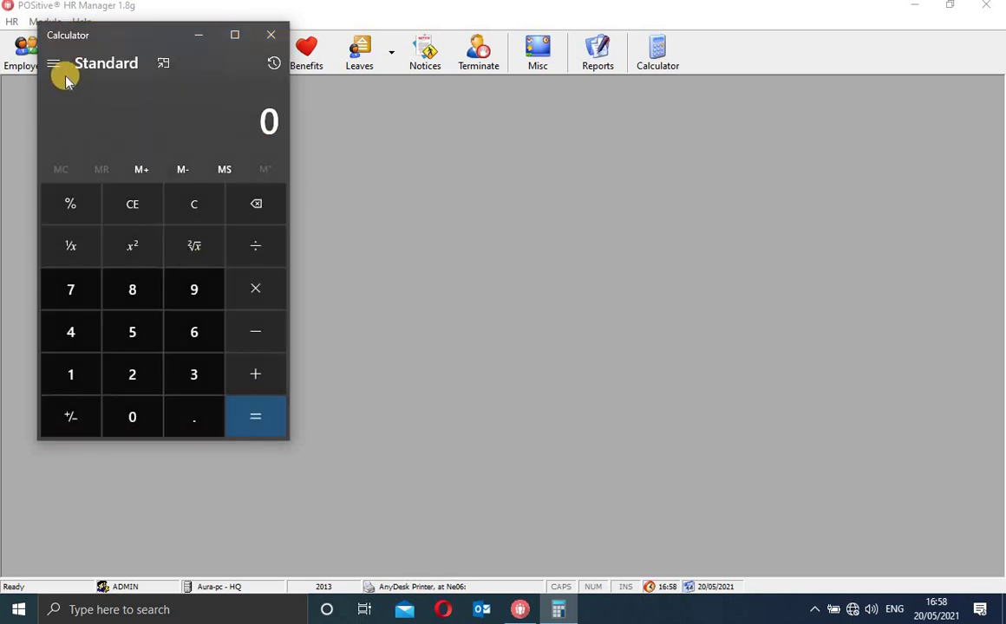
click(54, 65)
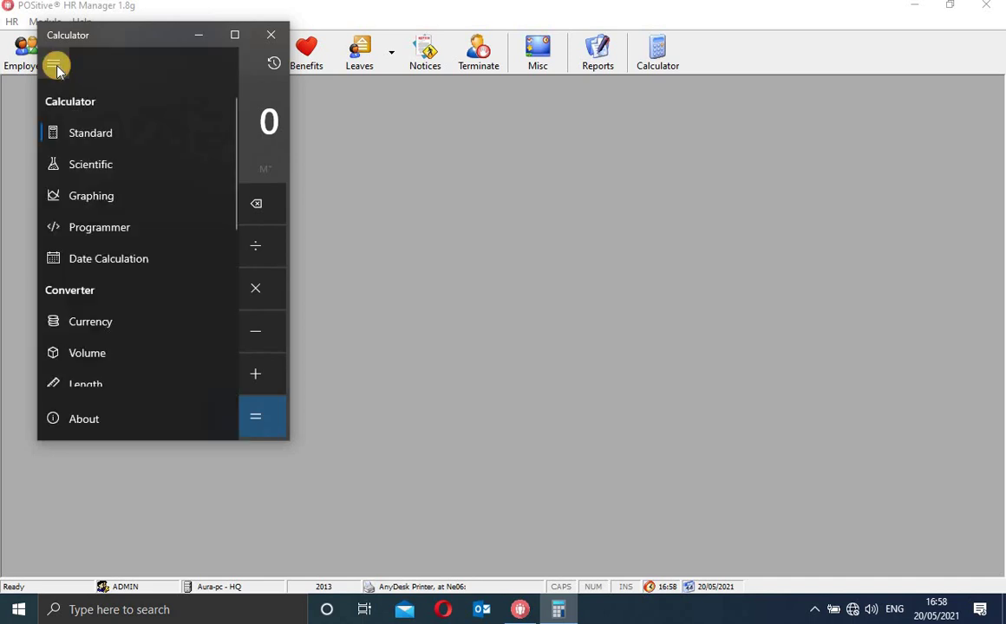
click(108, 170)
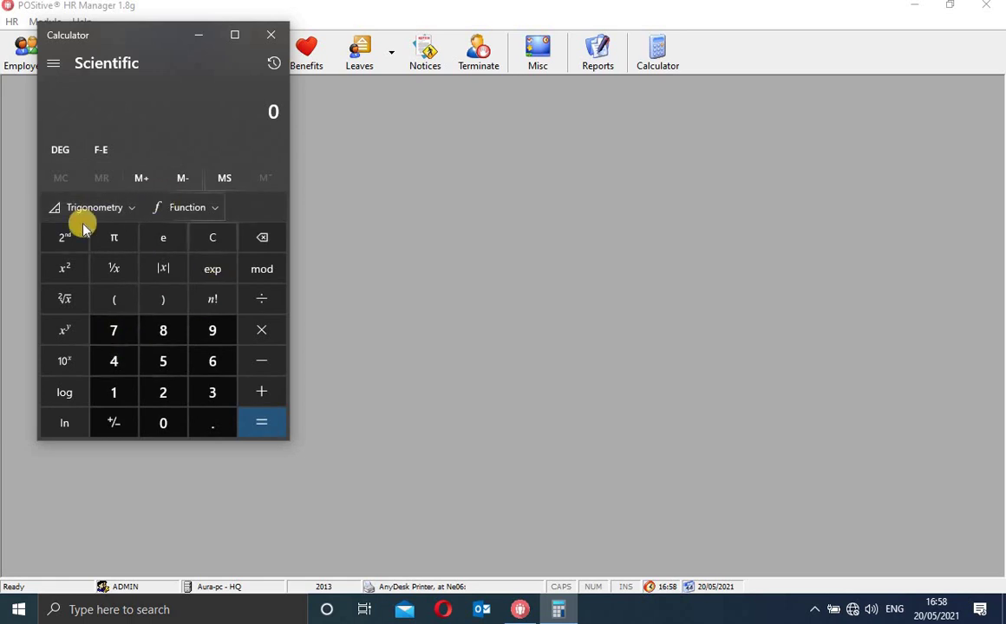
click(52, 67)
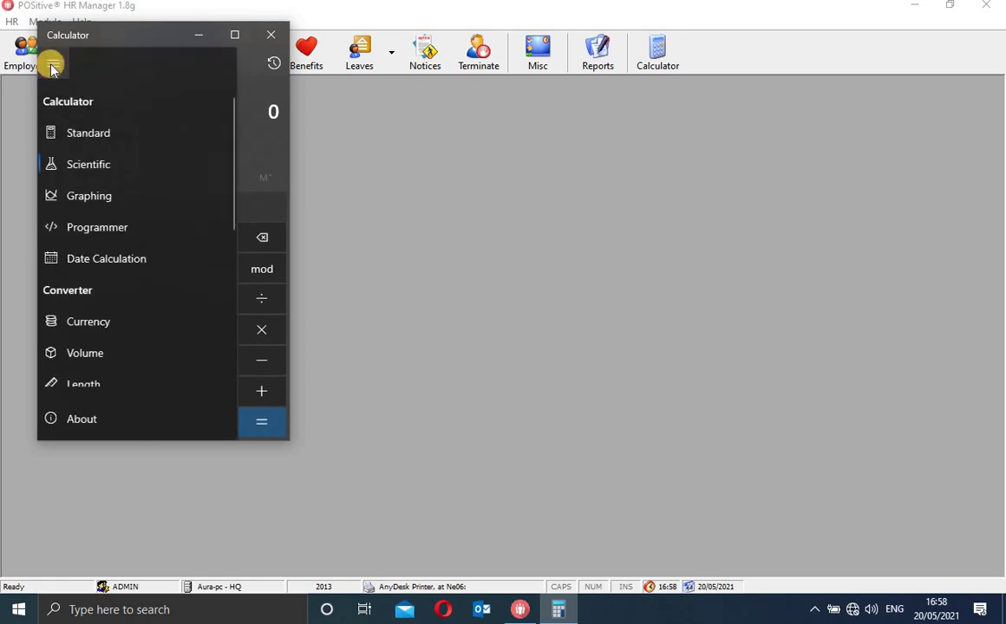
click(83, 195)
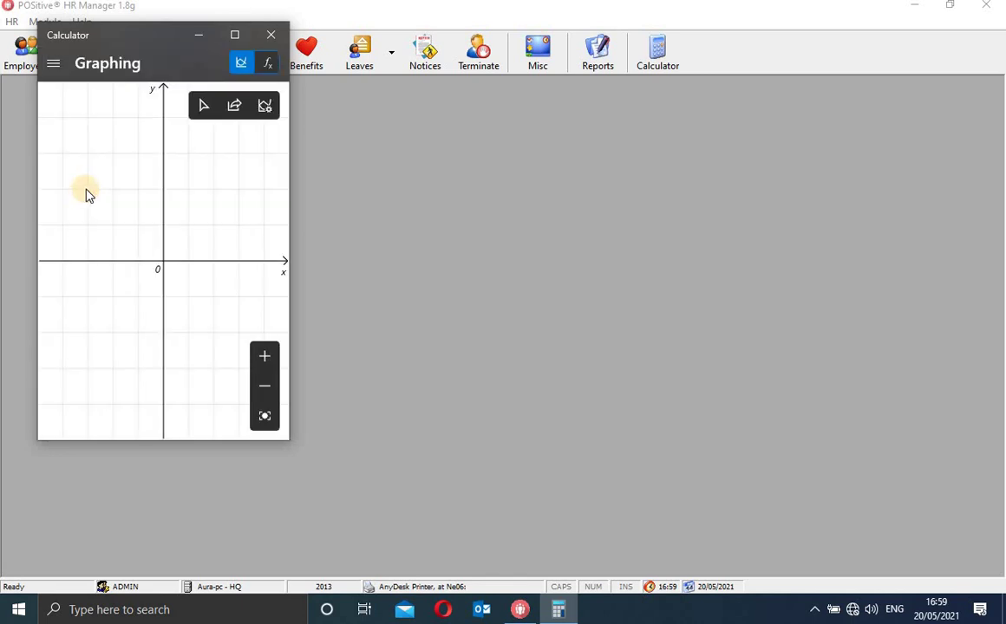
click(55, 69)
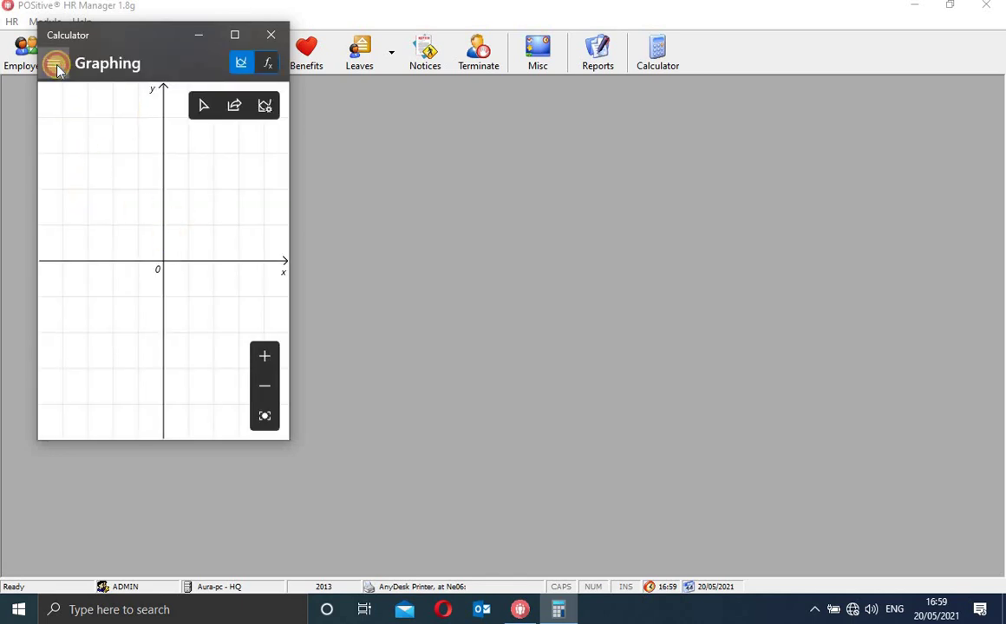
click(119, 230)
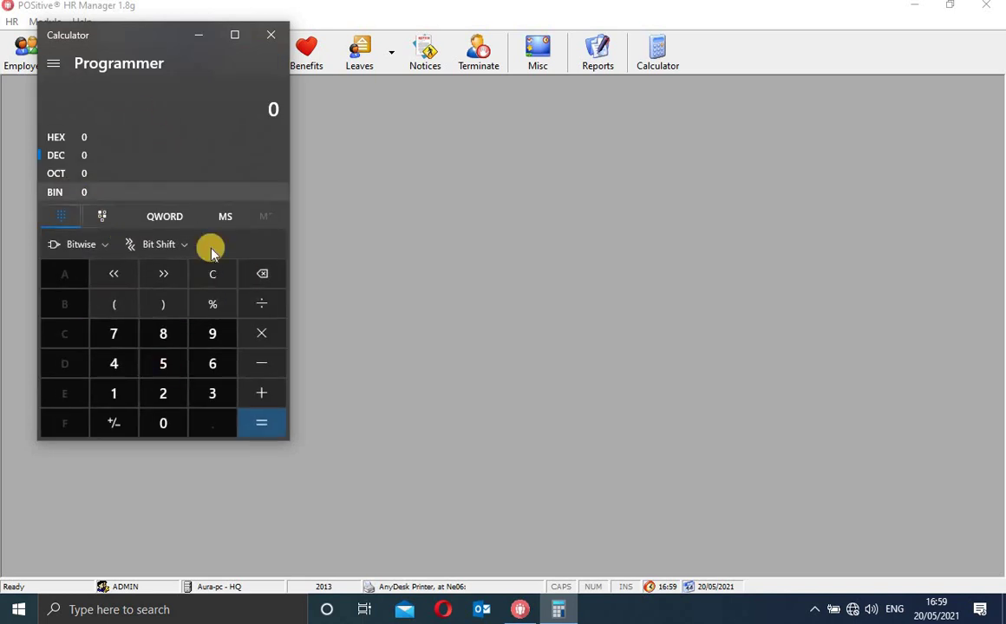
click(54, 64)
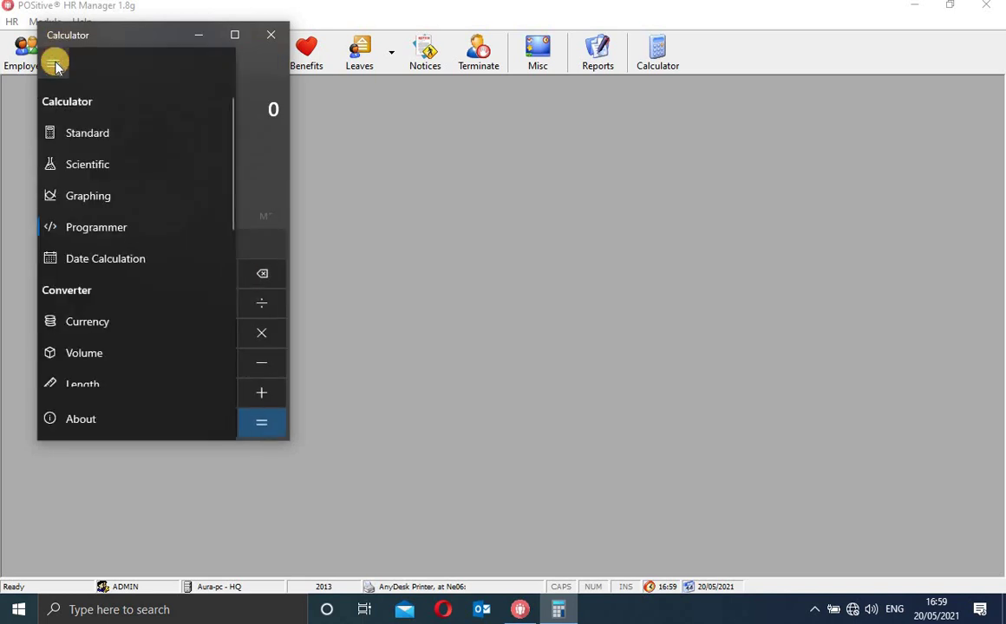
click(111, 141)
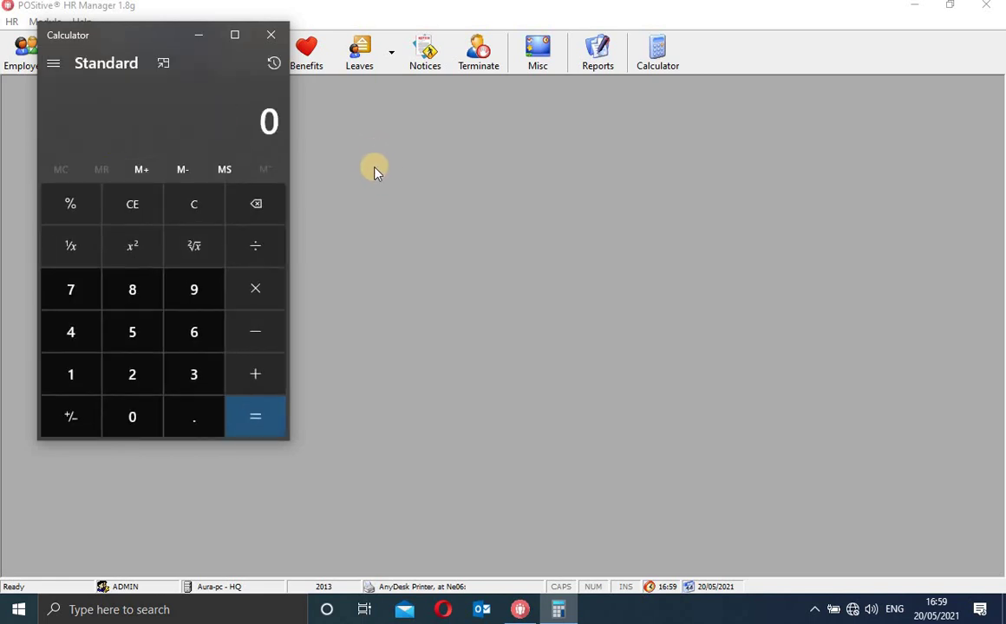
- Close the calculator and exit HR Manager
click(270, 35)
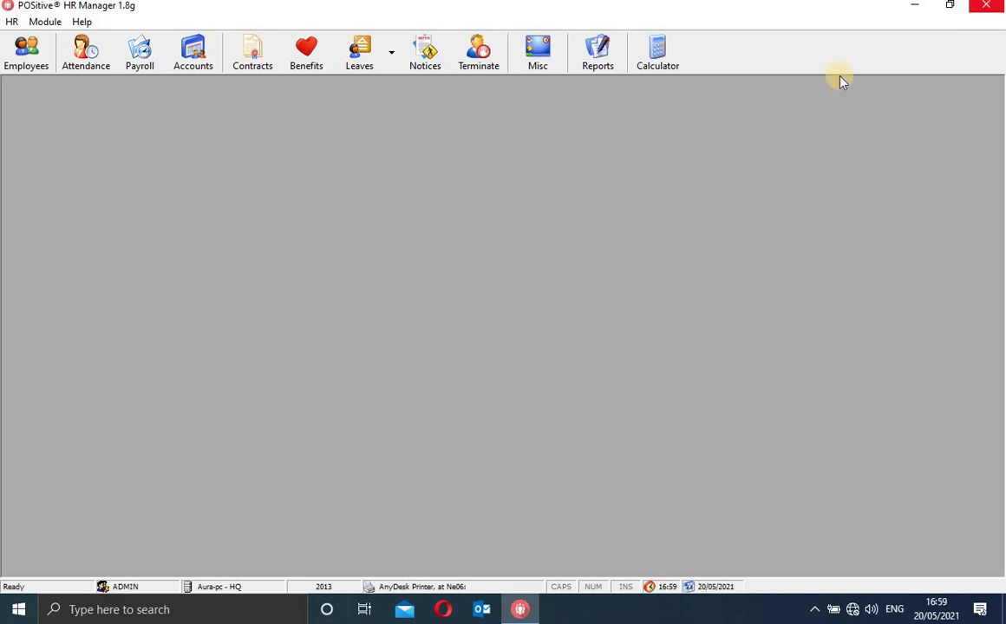
click(986, 6)
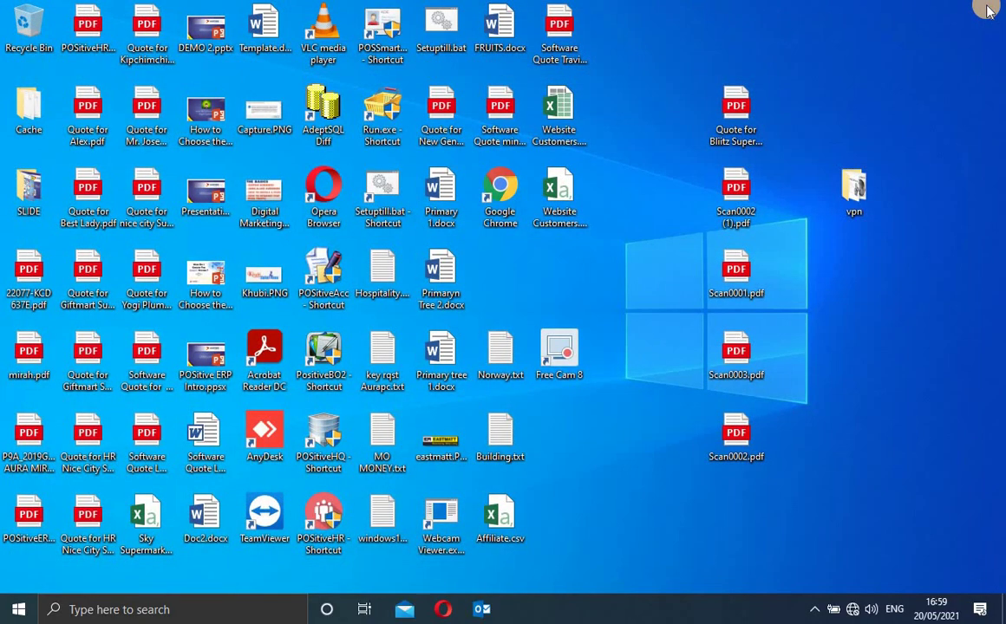